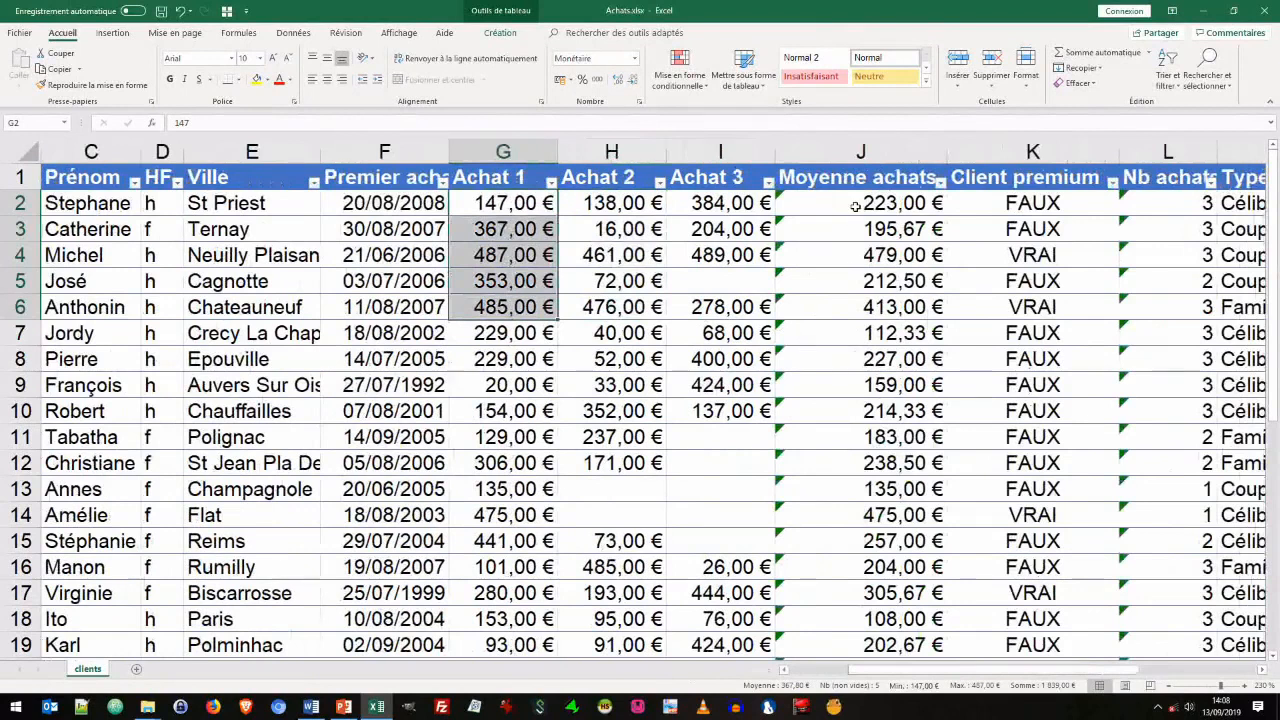
# Examine the formulas behind the Moyenne achats and Client premium columns in the clients table.
pyautogui.click(856, 204)
pyautogui.doubleClick(852, 206)
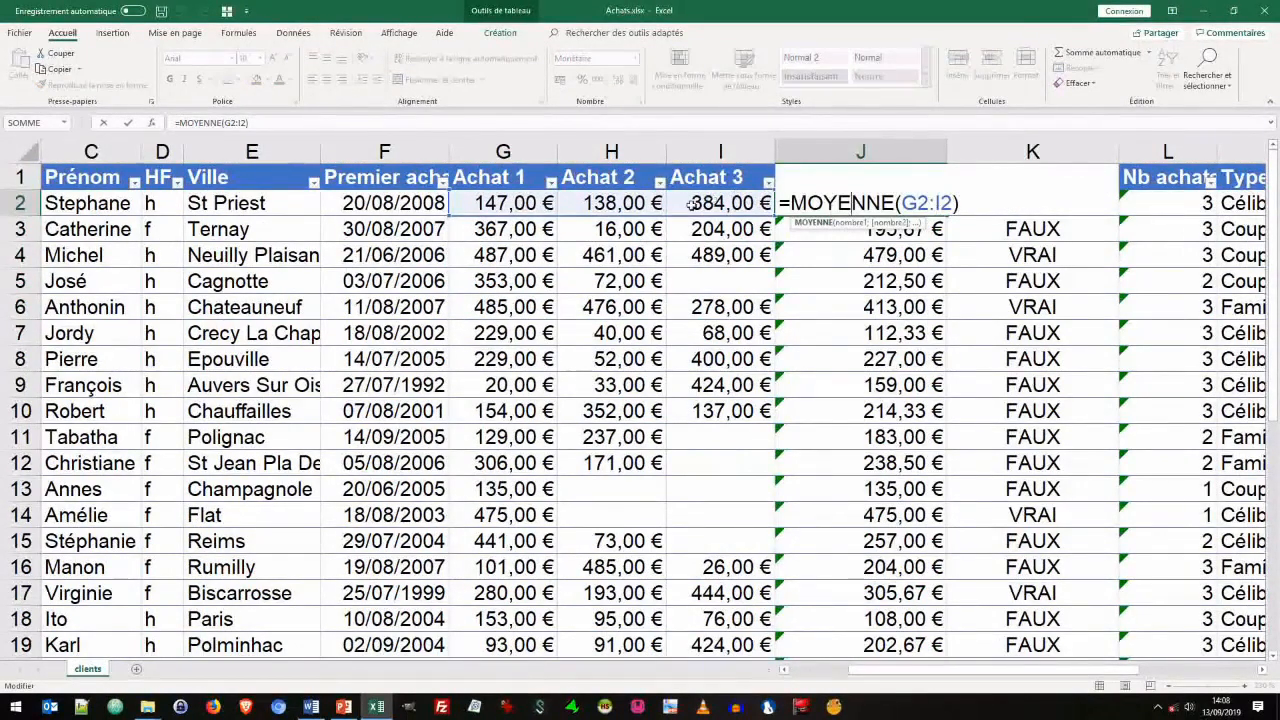
pyautogui.press('Return')
pyautogui.click(1053, 203)
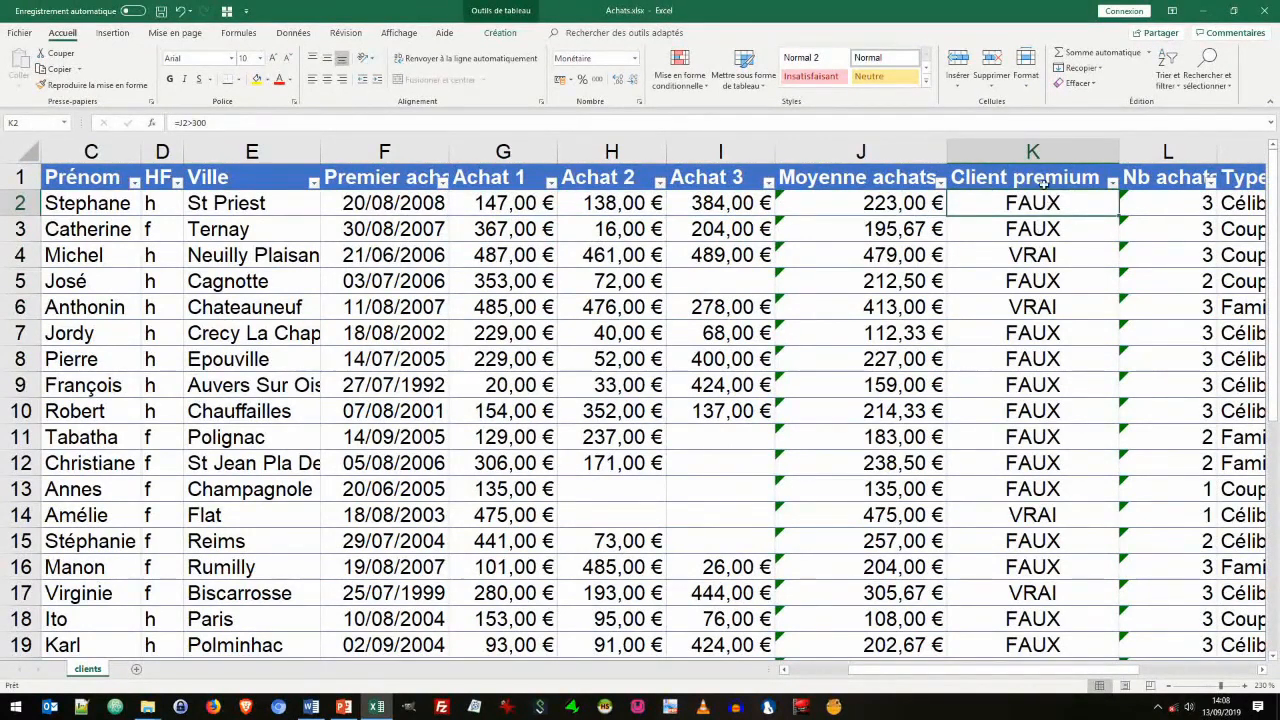
pyautogui.doubleClick(1024, 258)
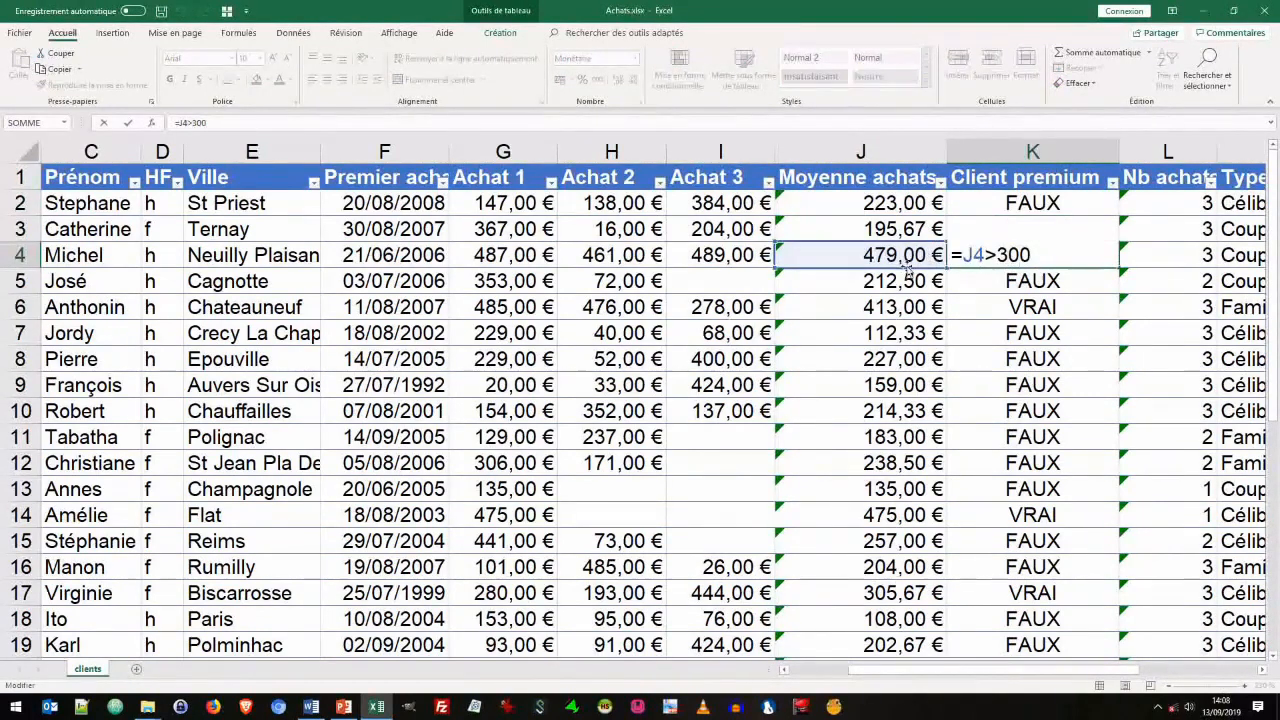
pyautogui.hotkey('ctrl', 'Return')
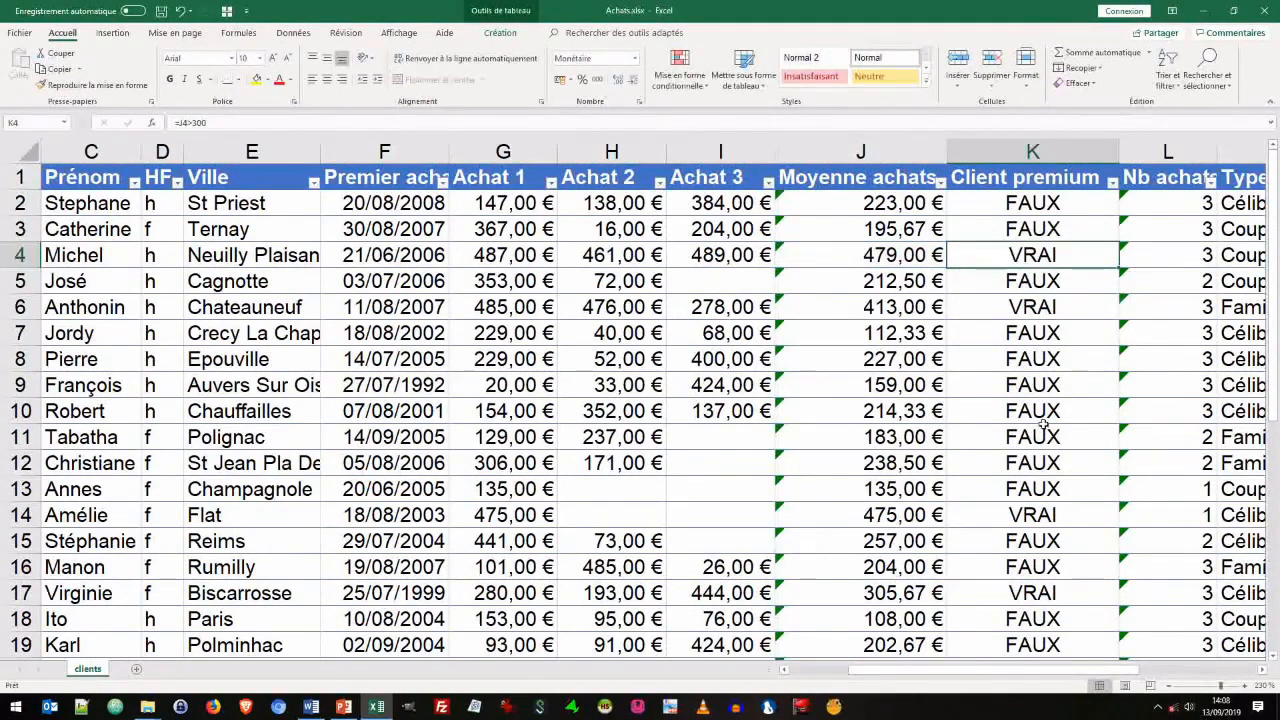
# Examine the Nb achats formula and its source cells, and review the Type ménage and email columns.
pyautogui.doubleClick(1167, 231)
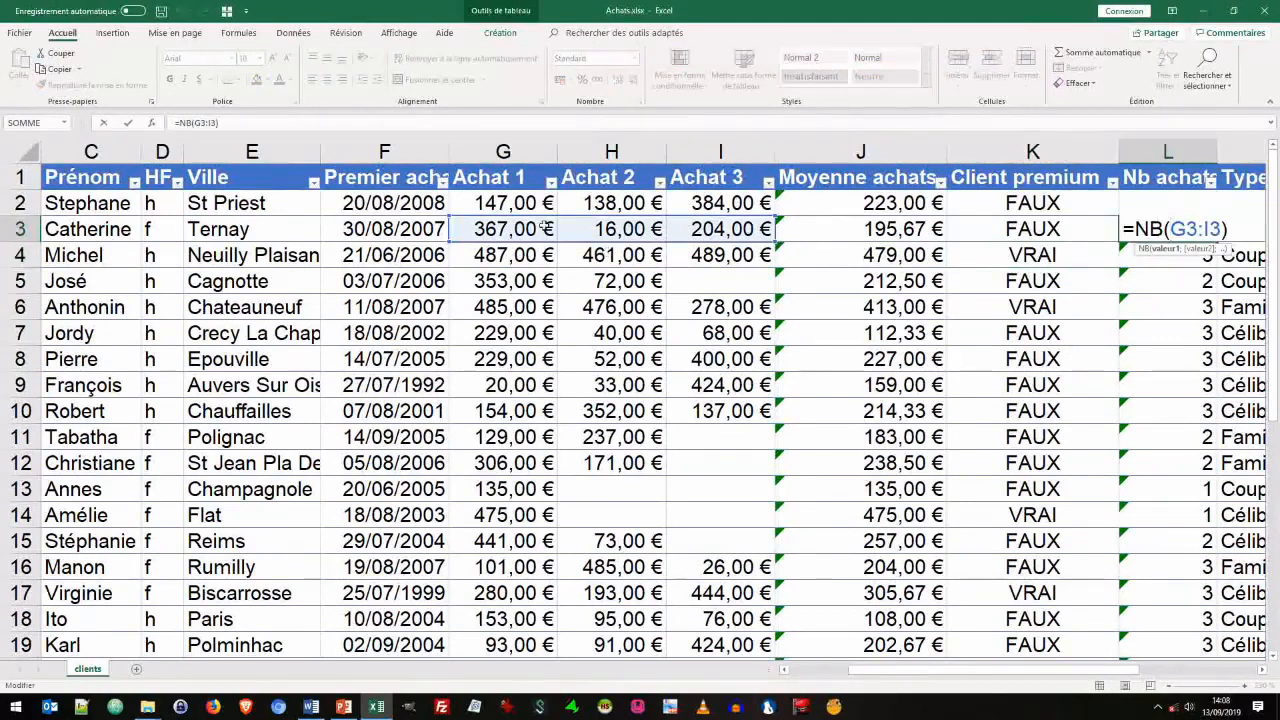
pyautogui.moveTo(545, 228); pyautogui.dragTo(743, 232)
pyautogui.click(1240, 281)
pyautogui.moveTo(985, 232); pyautogui.dragTo(985, 390)
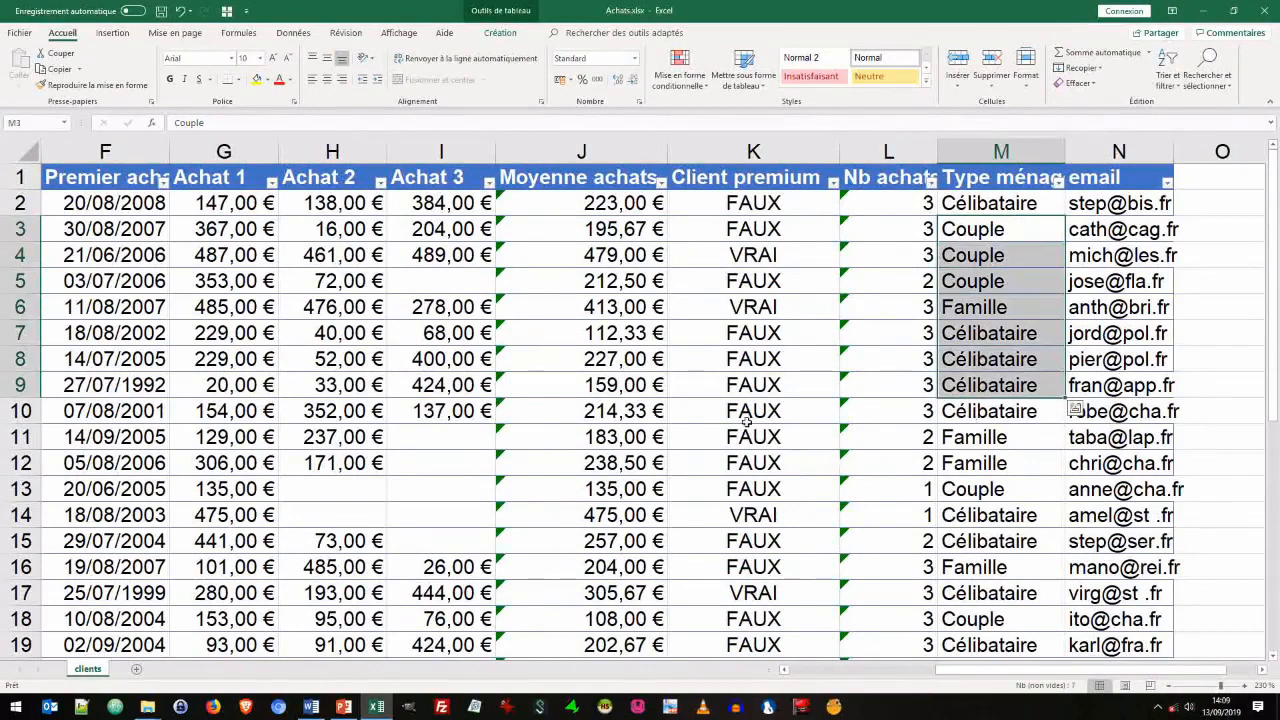
pyautogui.click(975, 334)
pyautogui.moveTo(975, 335); pyautogui.dragTo(982, 403)
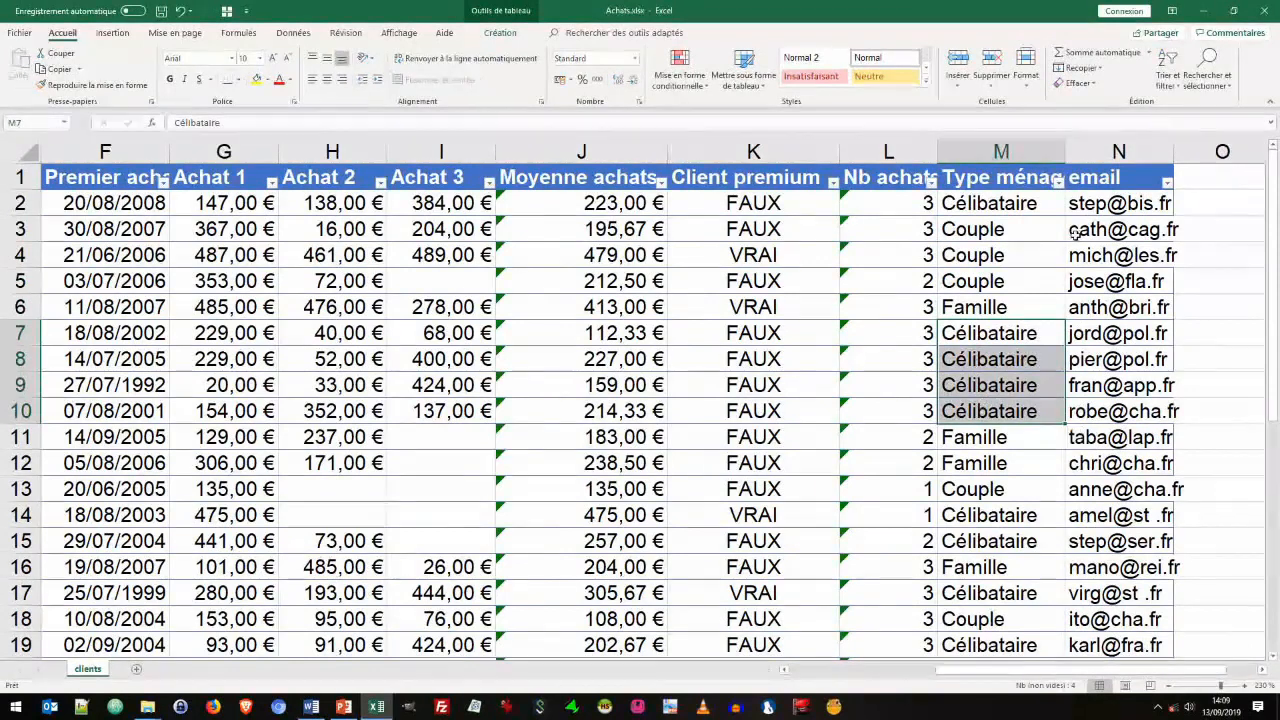
pyautogui.click(1111, 178)
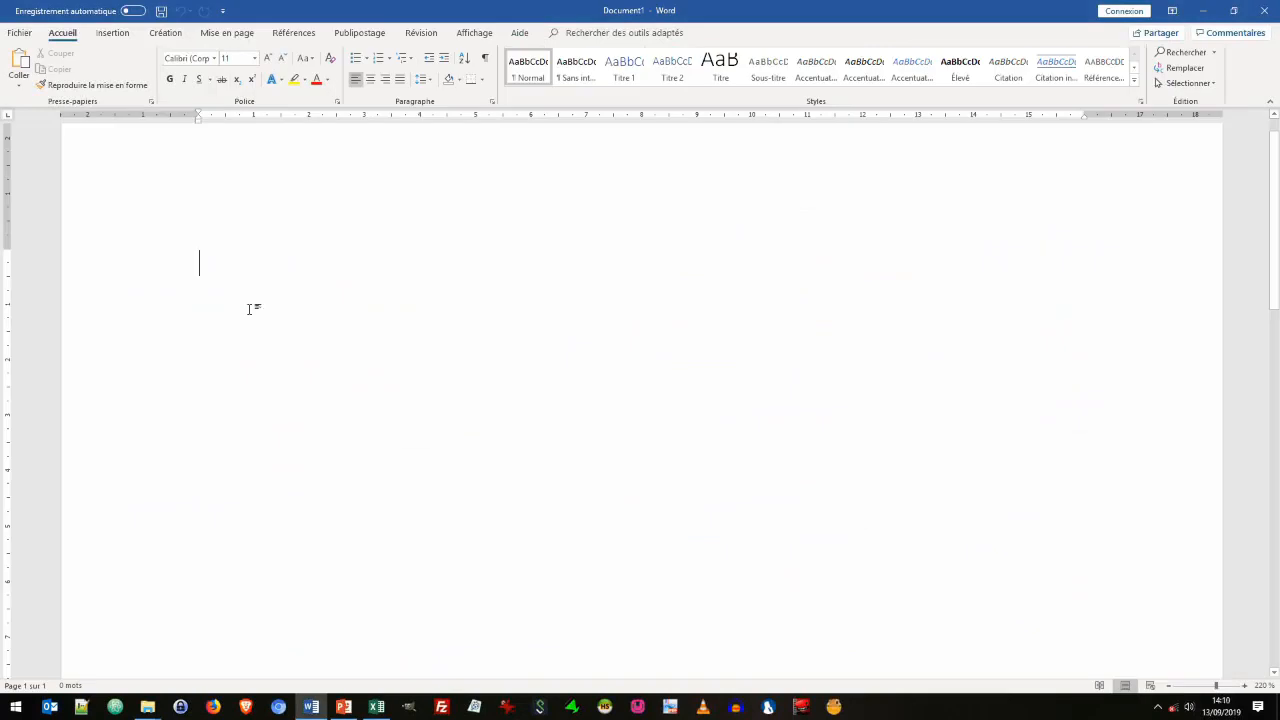
# Start a mail merge of the Lettres type in the blank document.
pyautogui.click(362, 33)
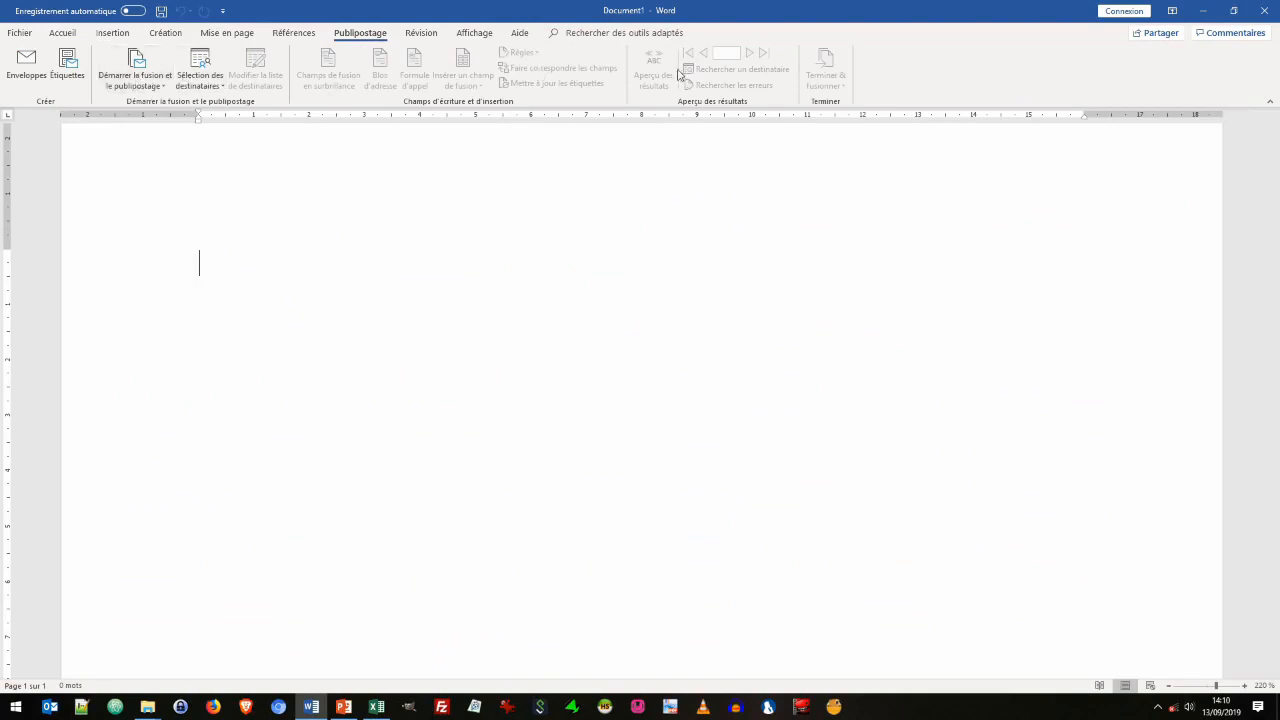
pyautogui.click(157, 78)
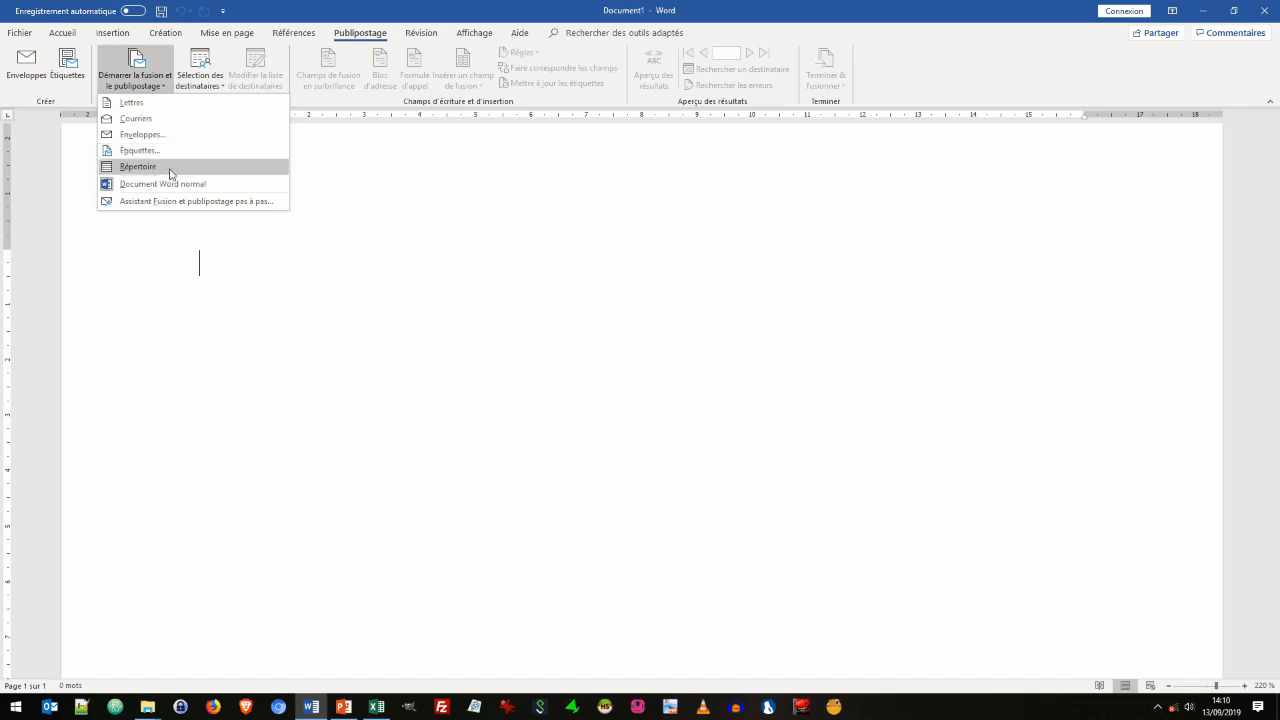
pyautogui.click(142, 108)
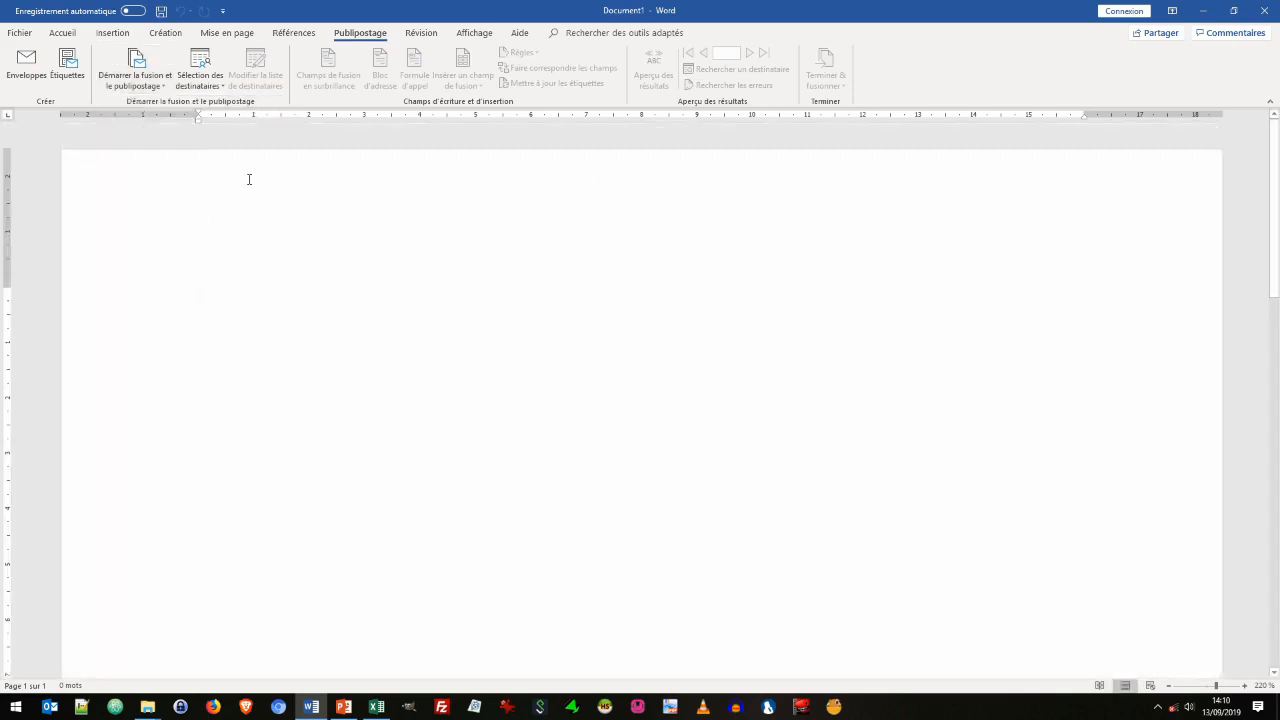
# Use the clients$ table of Achats.xlsx, with column headers in its first row, as the existing recipient list and open that list for editing.
pyautogui.click(215, 82)
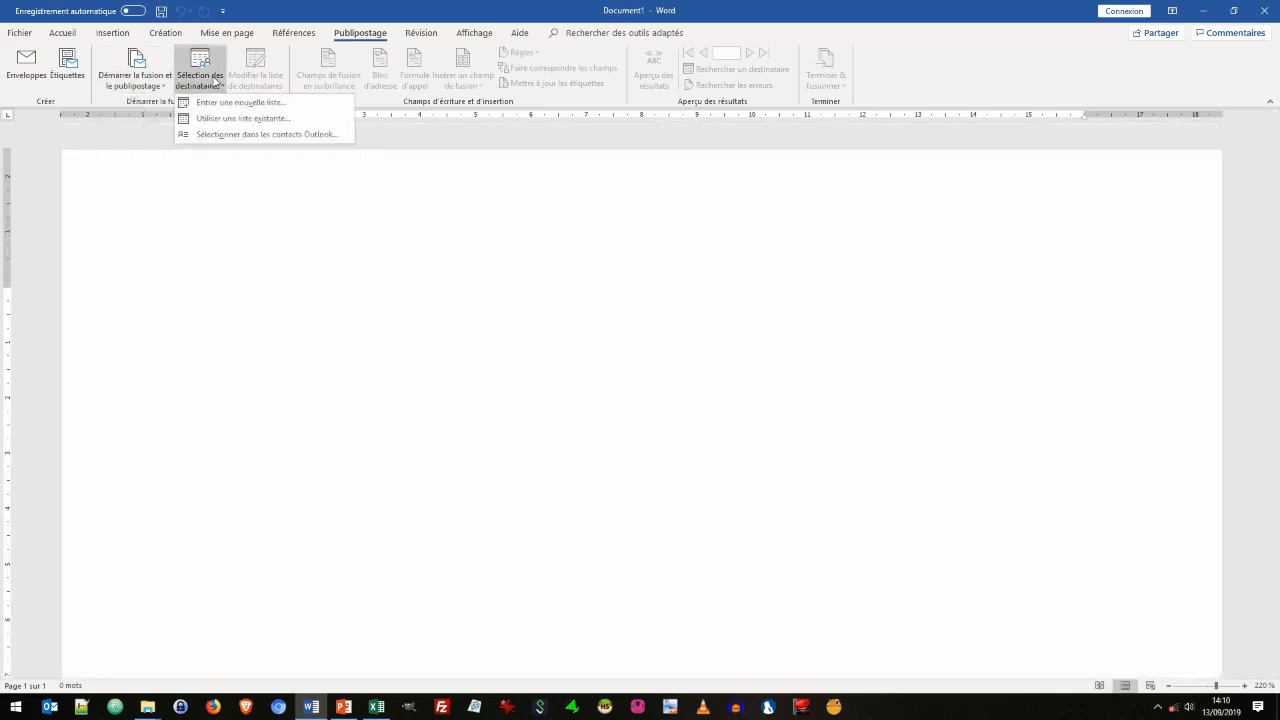
pyautogui.click(251, 121)
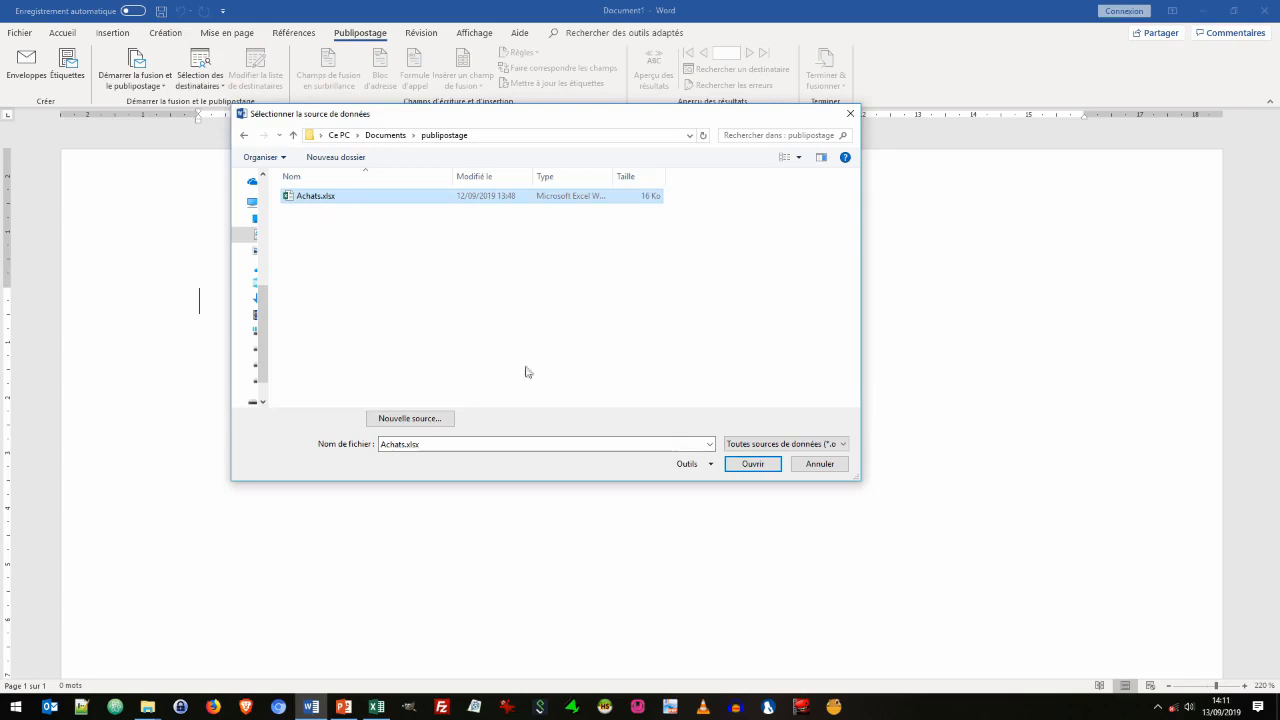
pyautogui.click(751, 464)
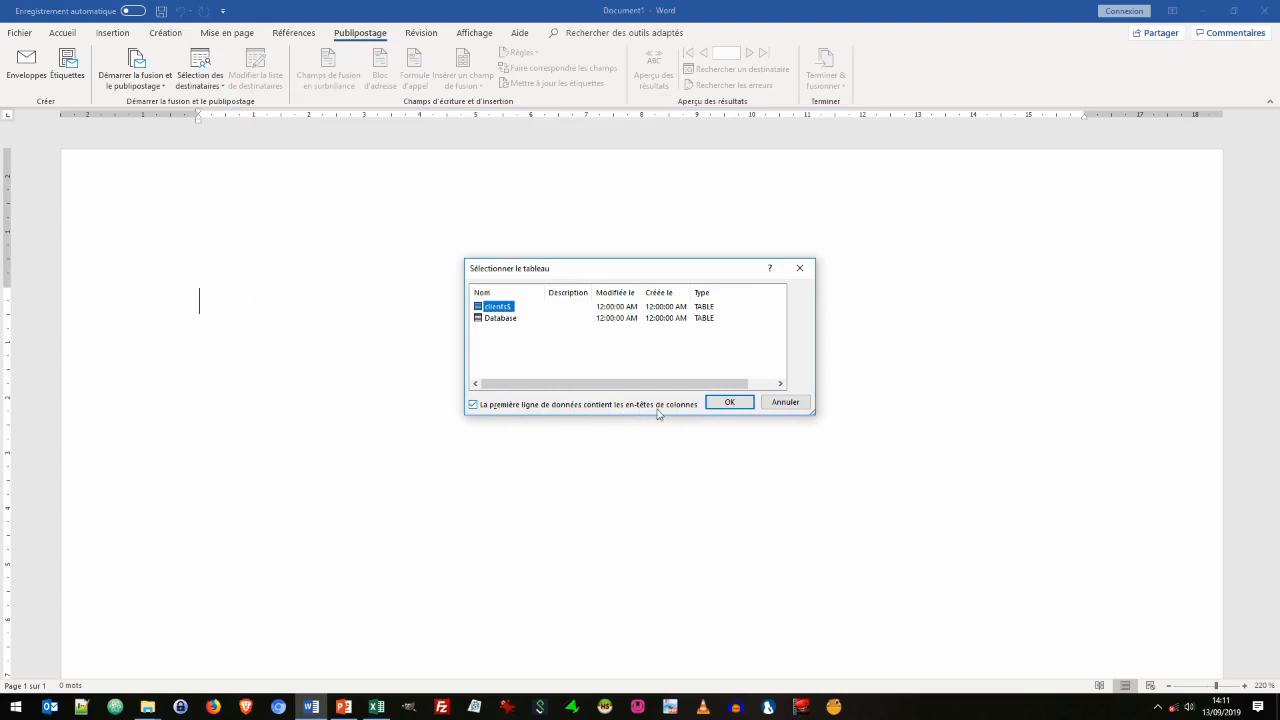
pyautogui.click(730, 403)
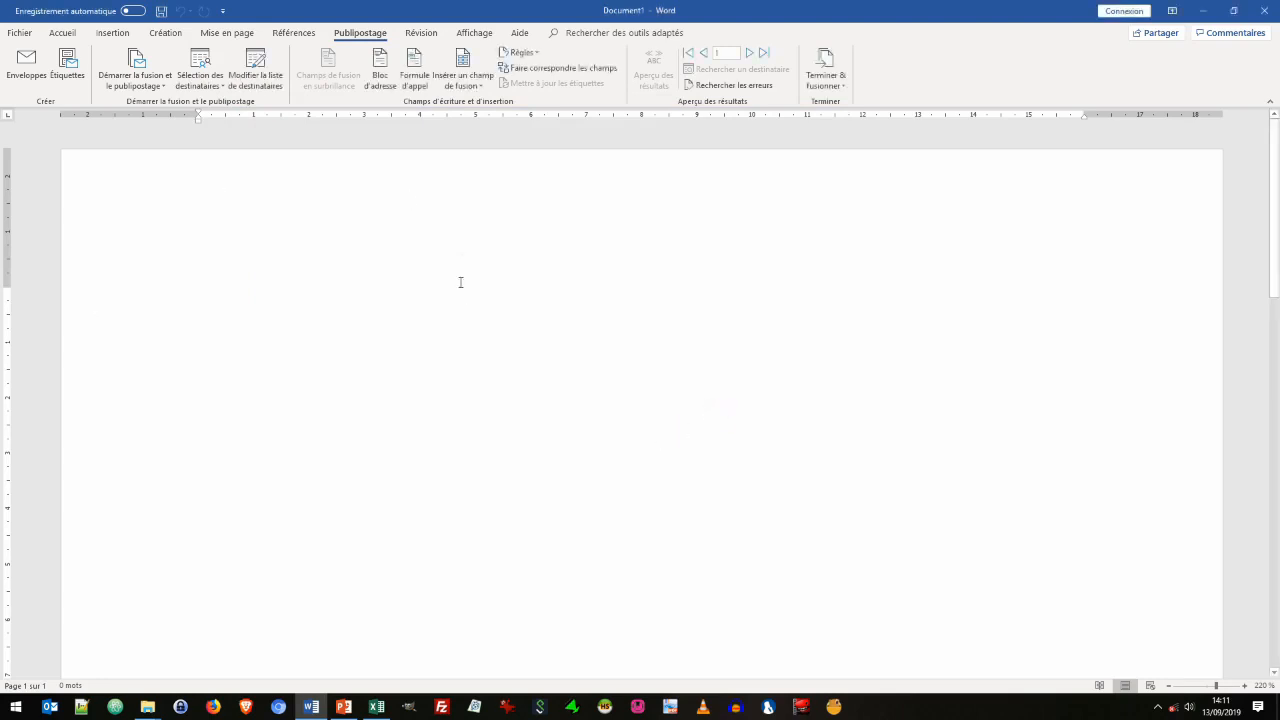
pyautogui.click(256, 62)
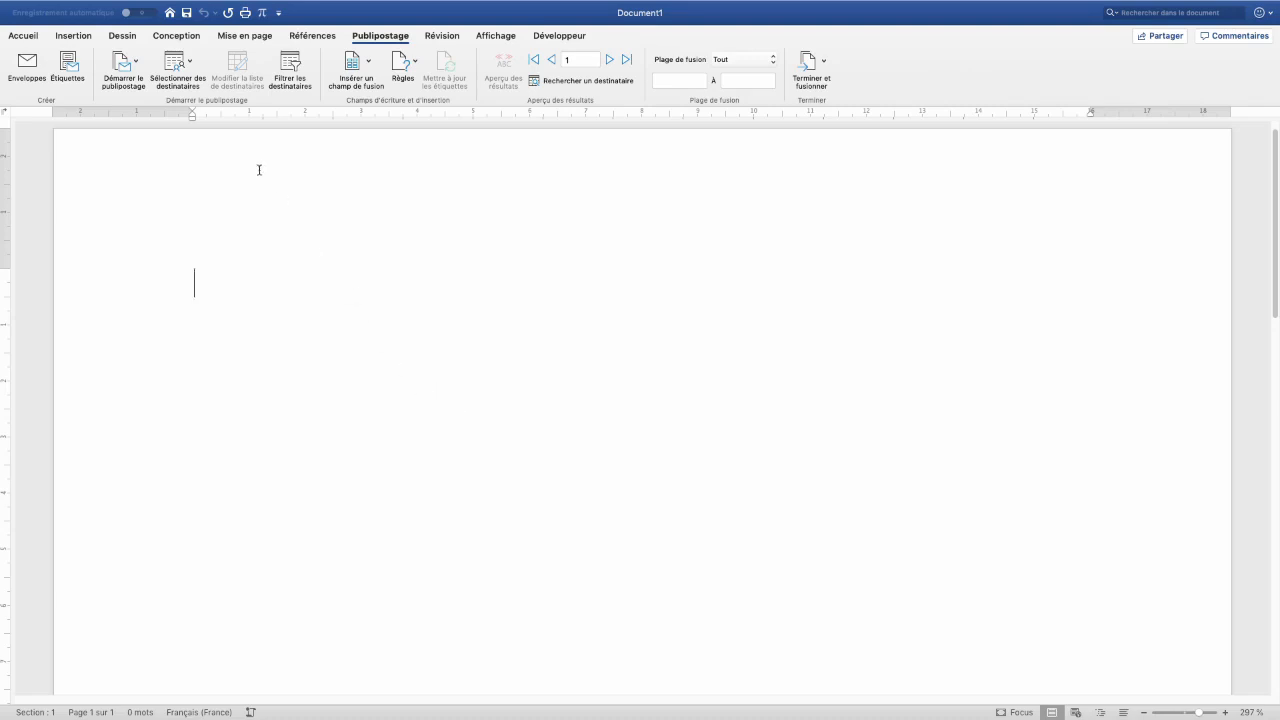
# Try to load Achats.xlsx as the existing recipient list, declining the Excel Workbook converter.
pyautogui.click(184, 79)
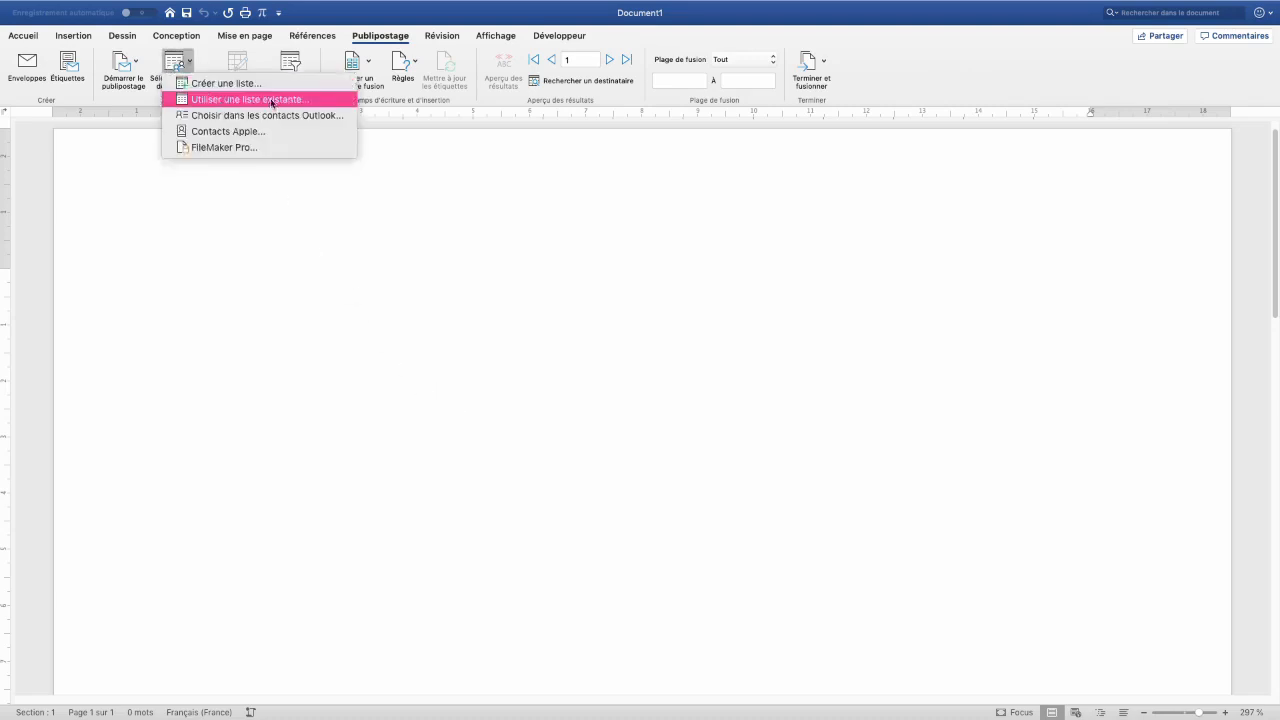
pyautogui.click(271, 103)
pyautogui.click(397, 203)
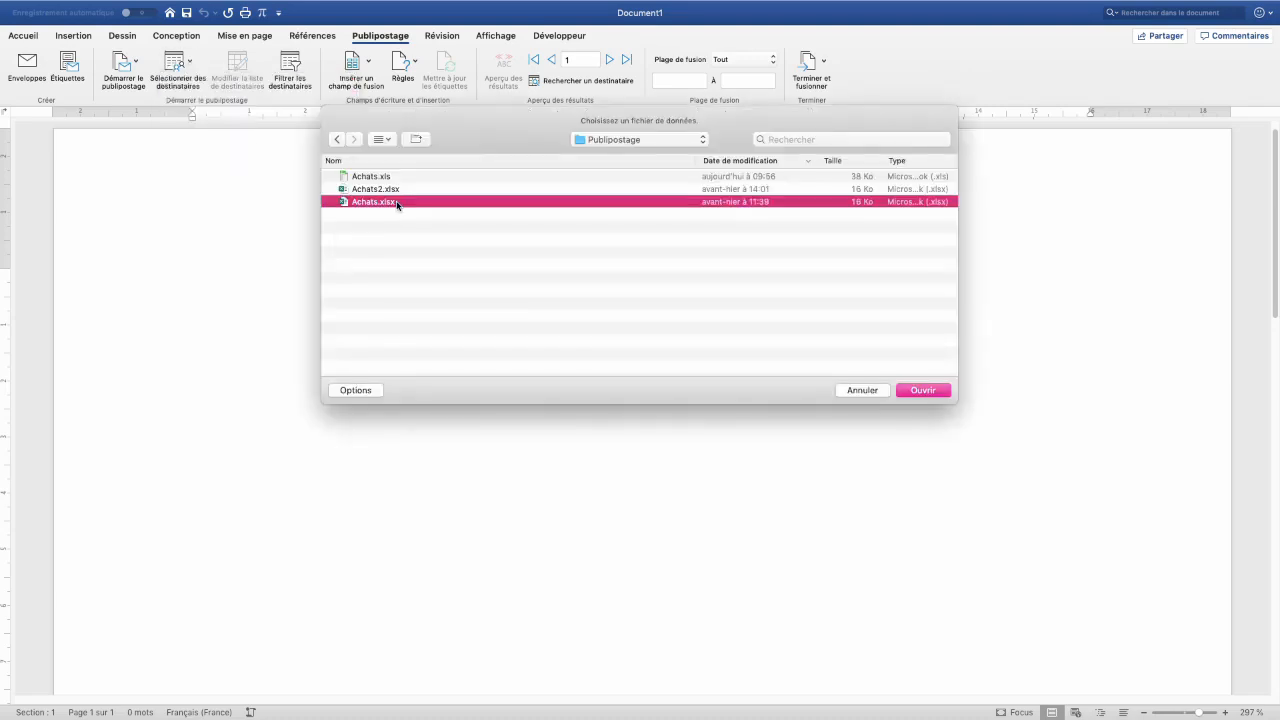
pyautogui.doubleClick(402, 204)
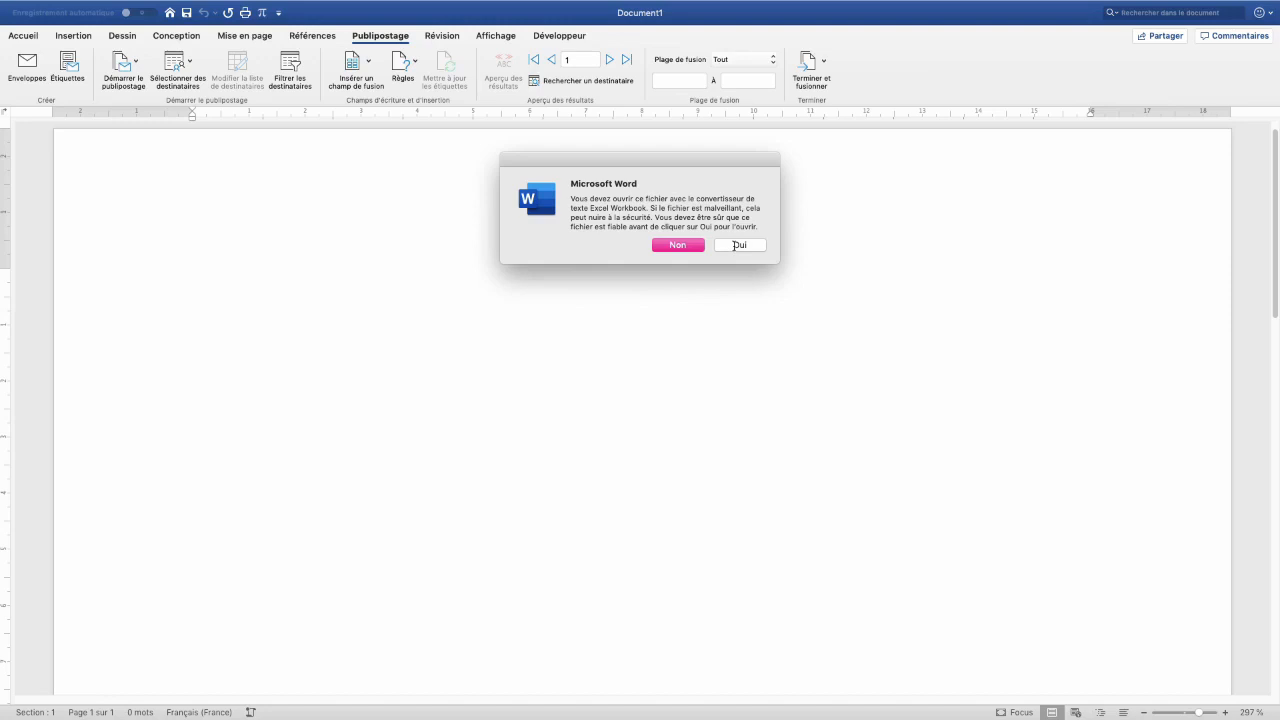
pyautogui.click(677, 246)
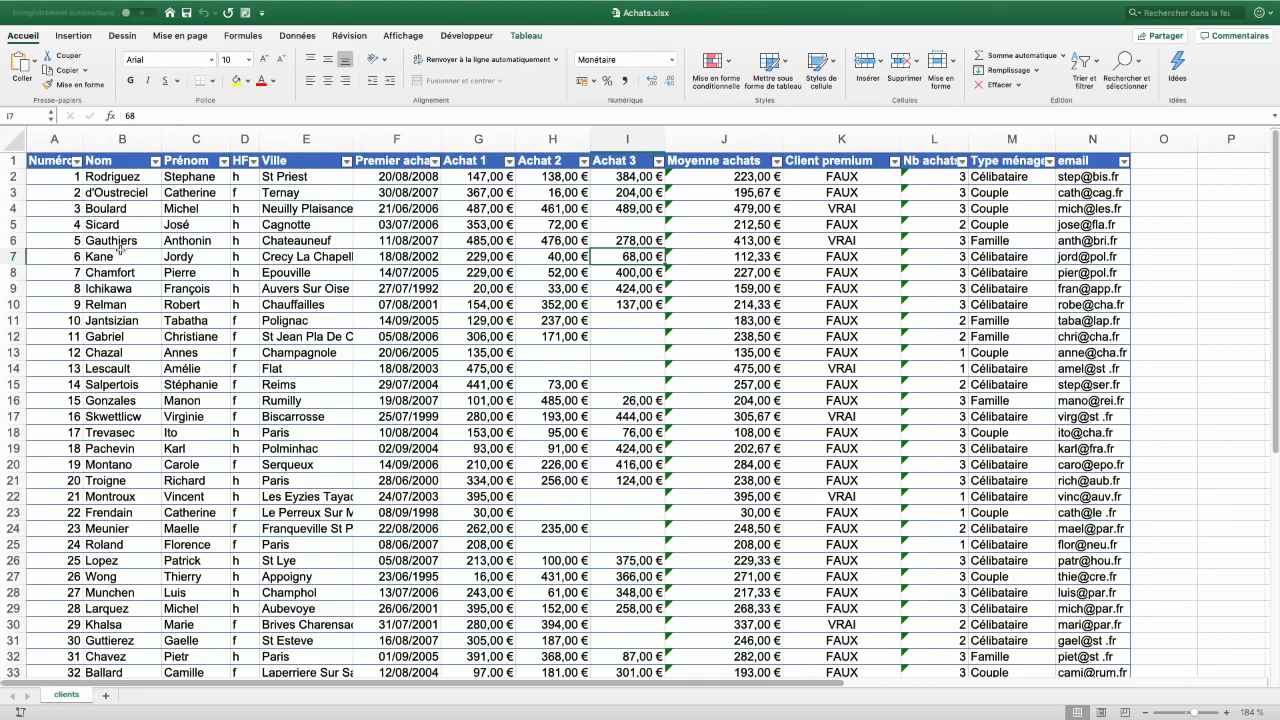
# In Excel, save the Achats workbook in the Publipostage folder as Achats.xls in the Classeur Excel 97-2004 format.
pyautogui.click(75, 8)
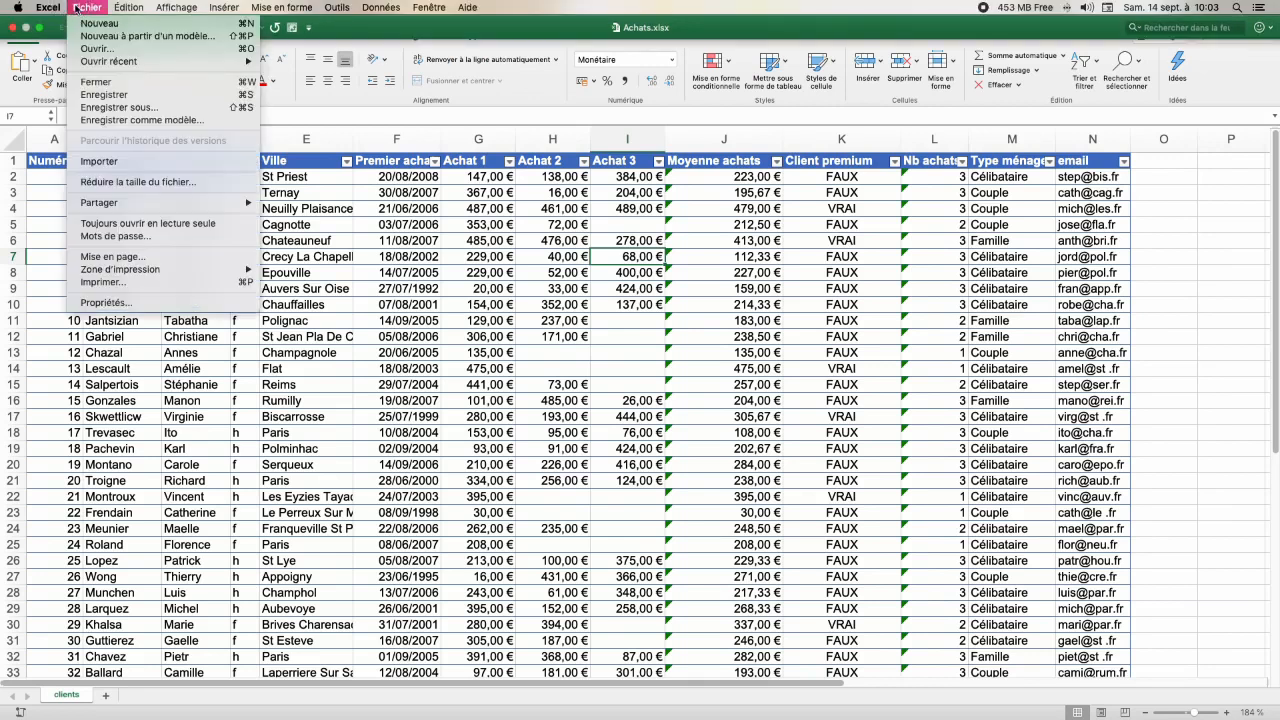
pyautogui.click(120, 107)
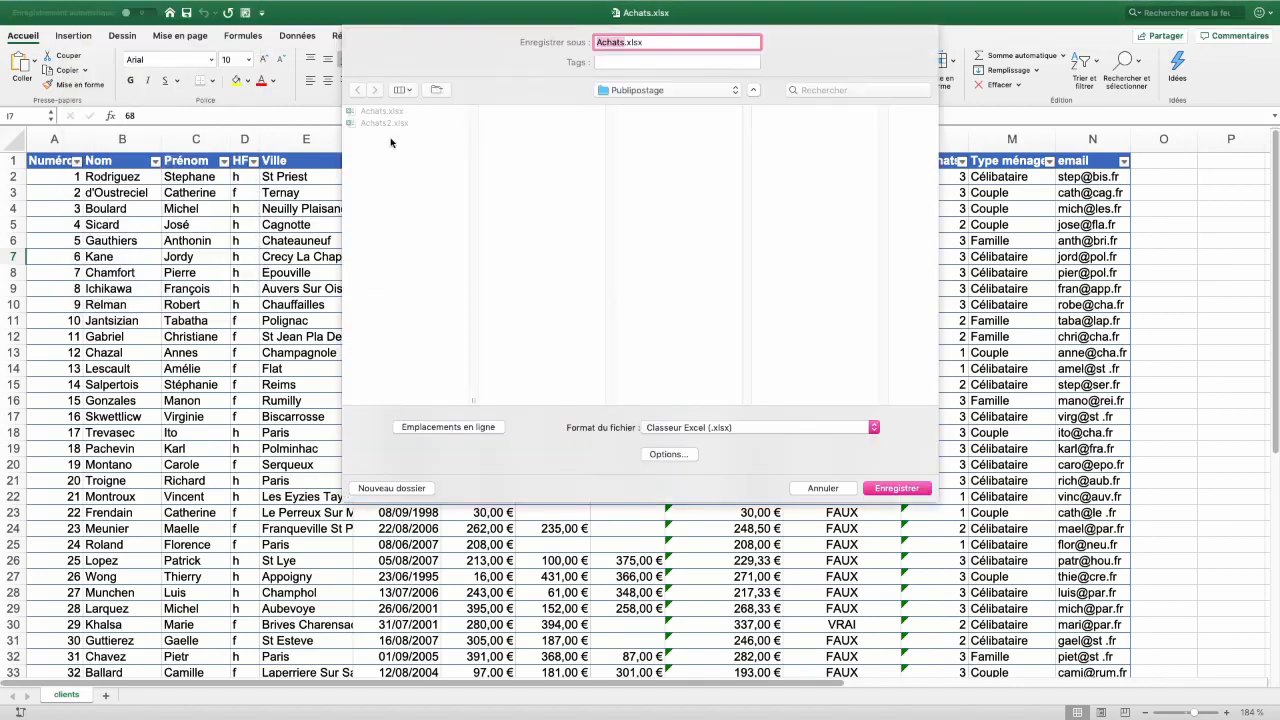
pyautogui.click(684, 428)
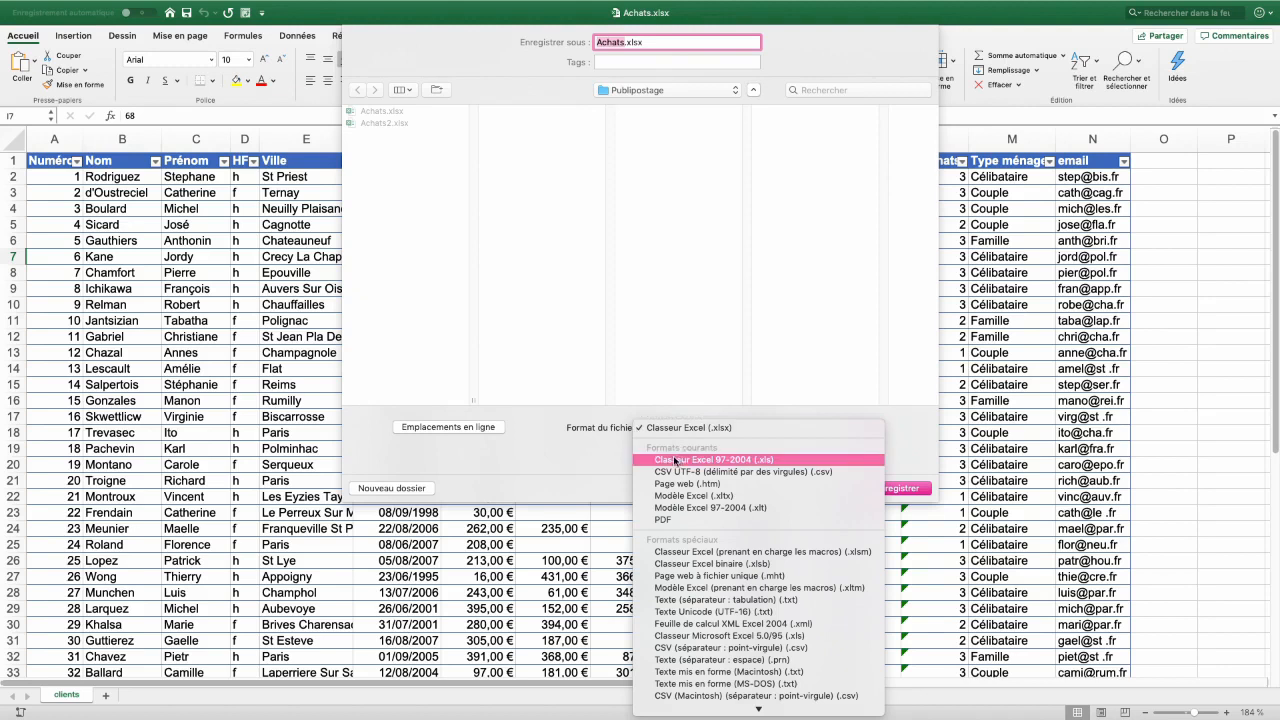
pyautogui.click(745, 460)
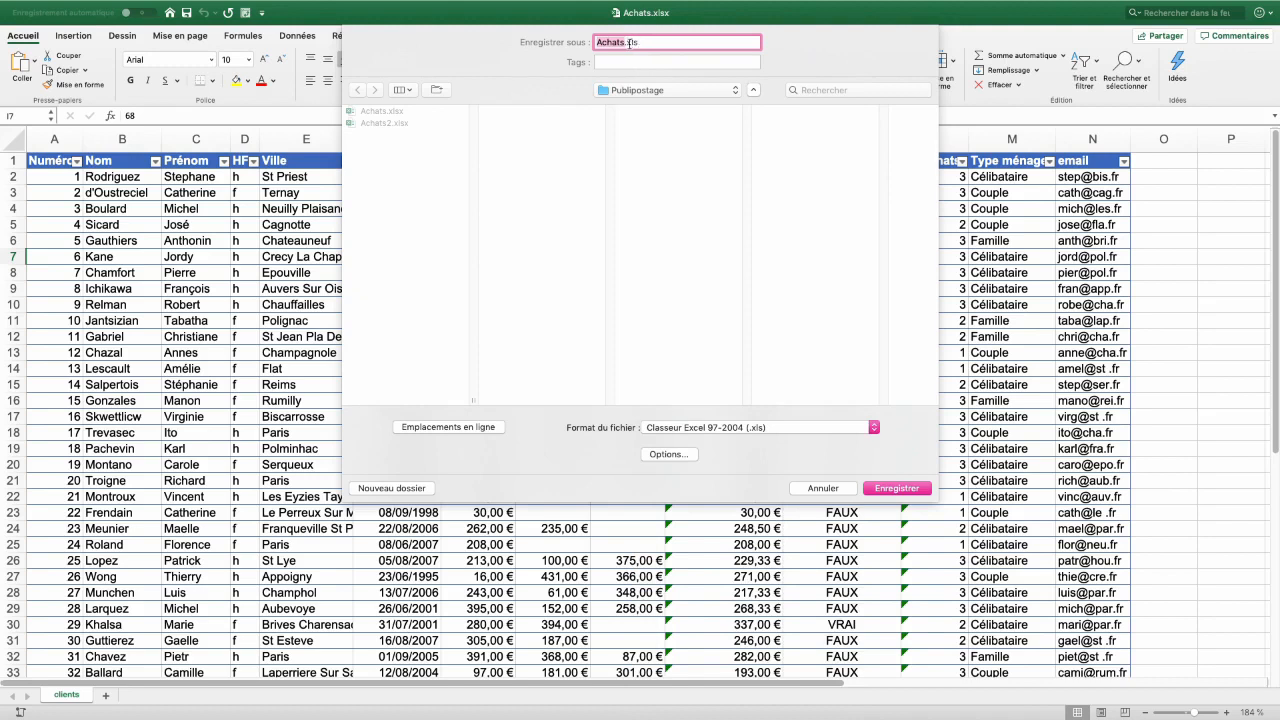
pyautogui.click(904, 490)
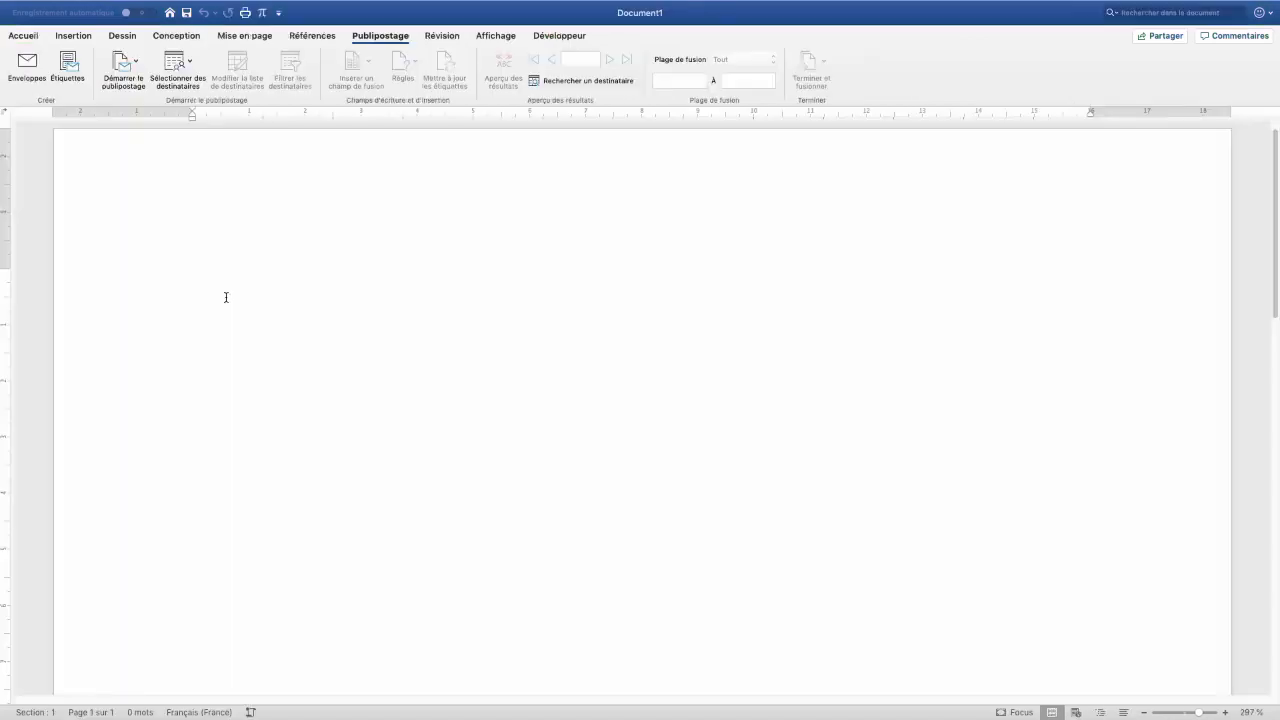
# Load the entire clients sheet of Achats.xls as the existing recipient list, accepting the converter, and go to its last record and back to the first.
pyautogui.click(181, 63)
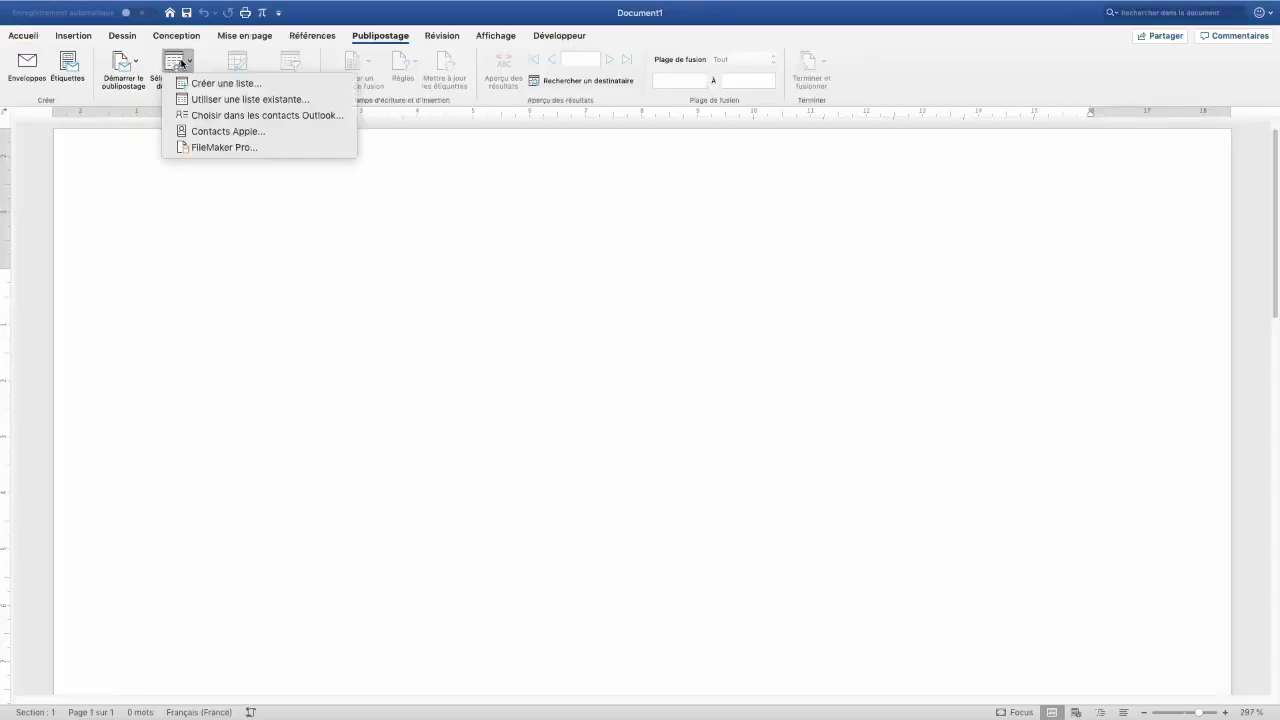
pyautogui.click(220, 99)
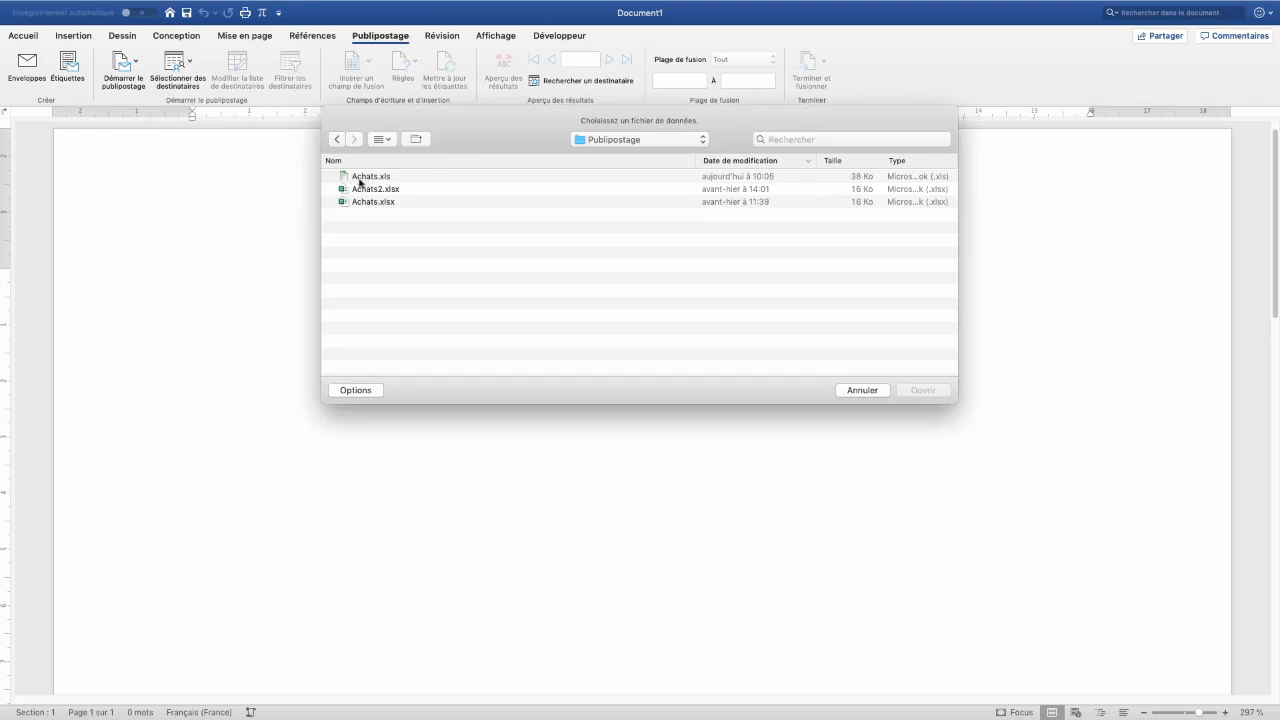
pyautogui.click(363, 181)
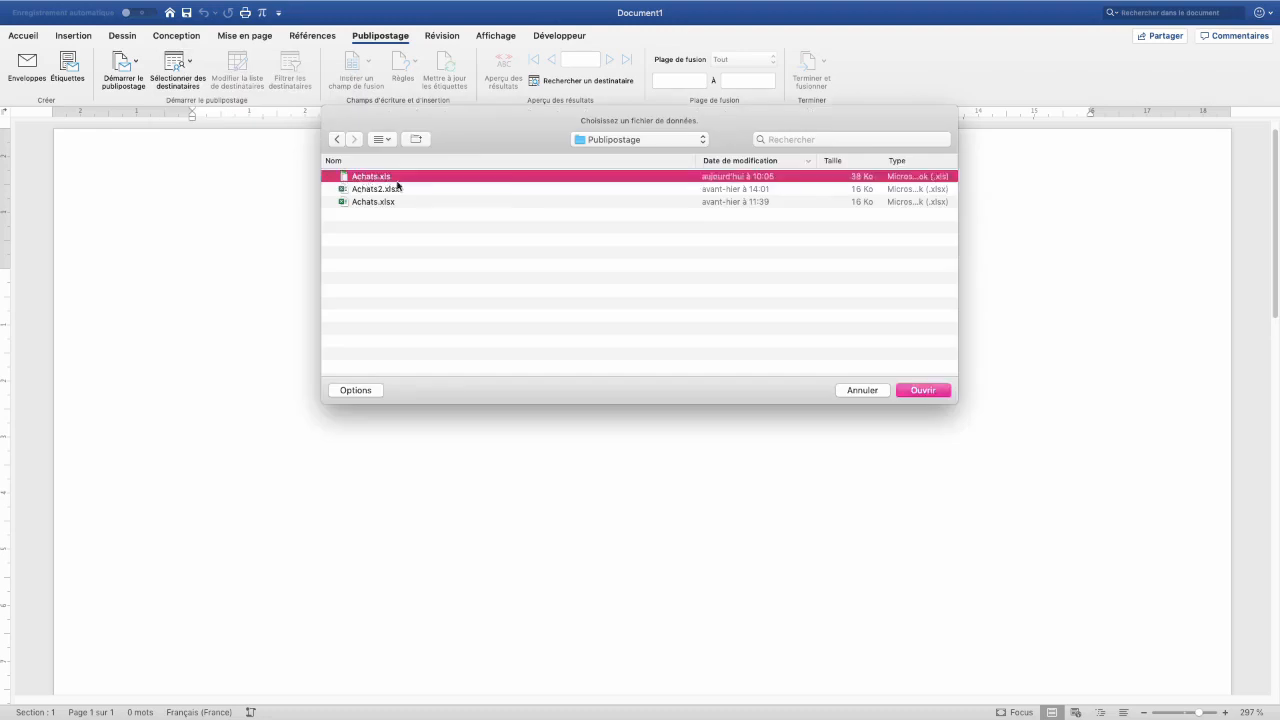
pyautogui.click(925, 391)
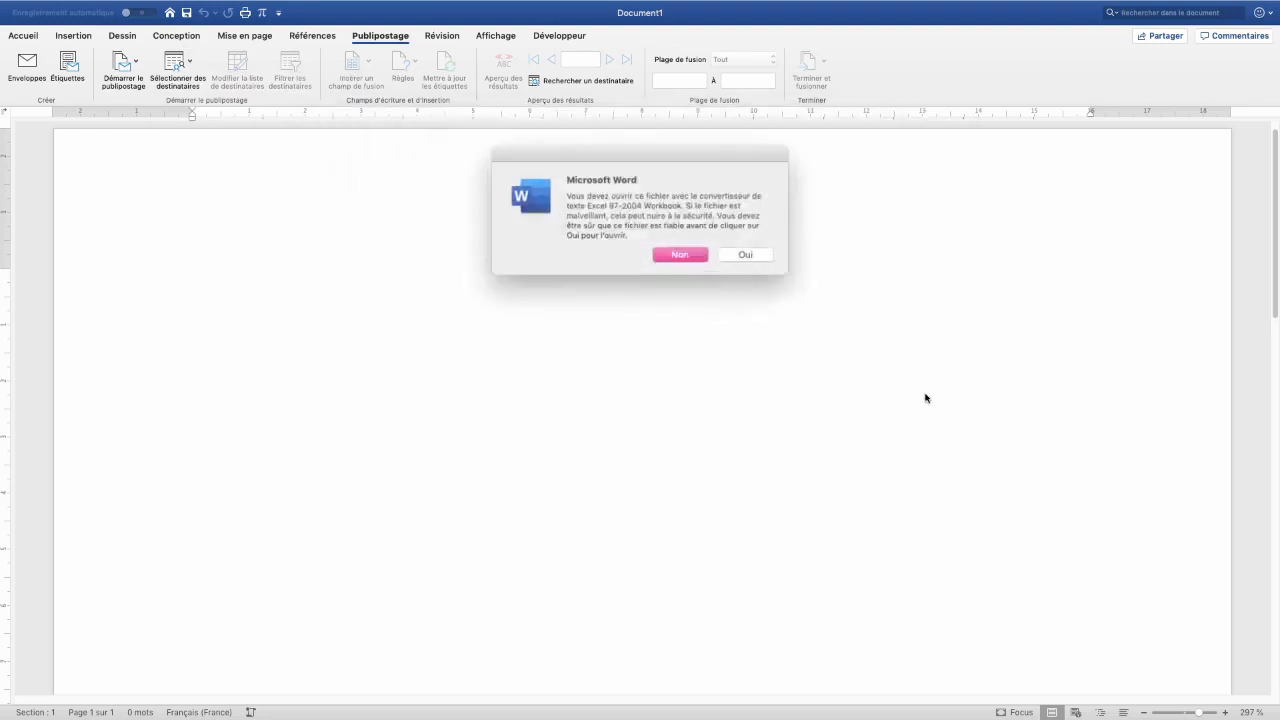
pyautogui.click(740, 252)
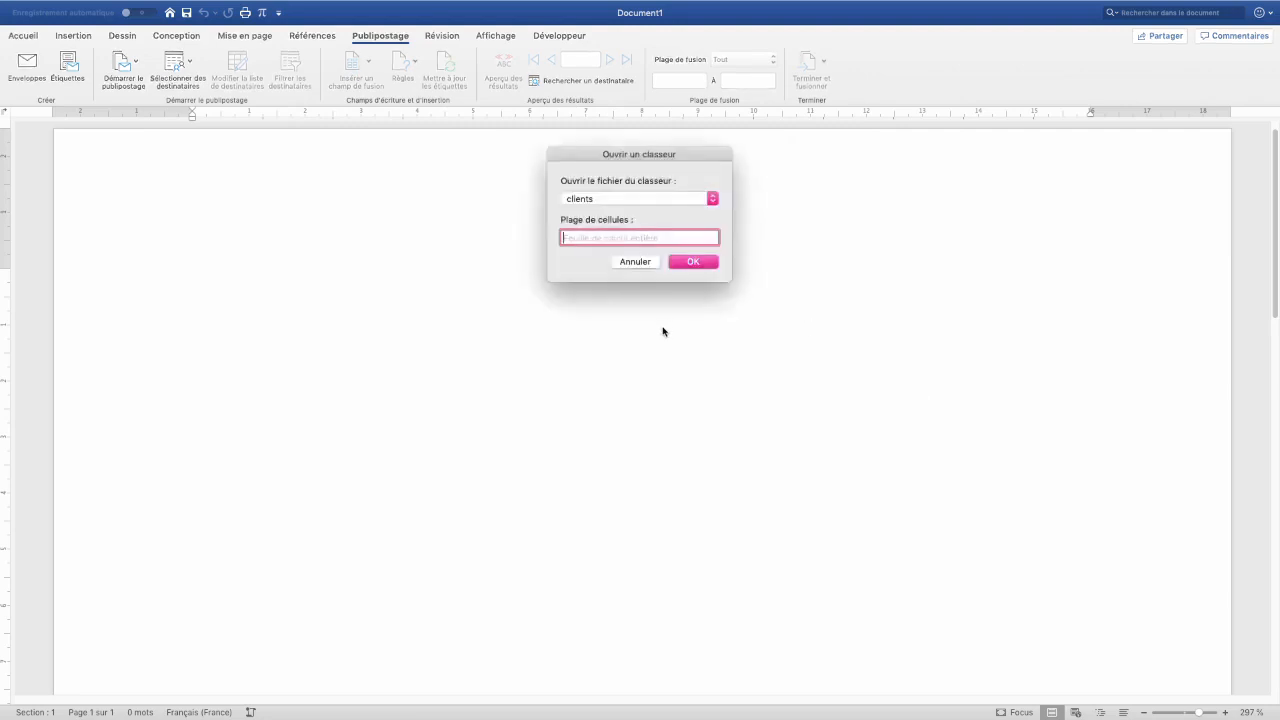
pyautogui.press('Return')
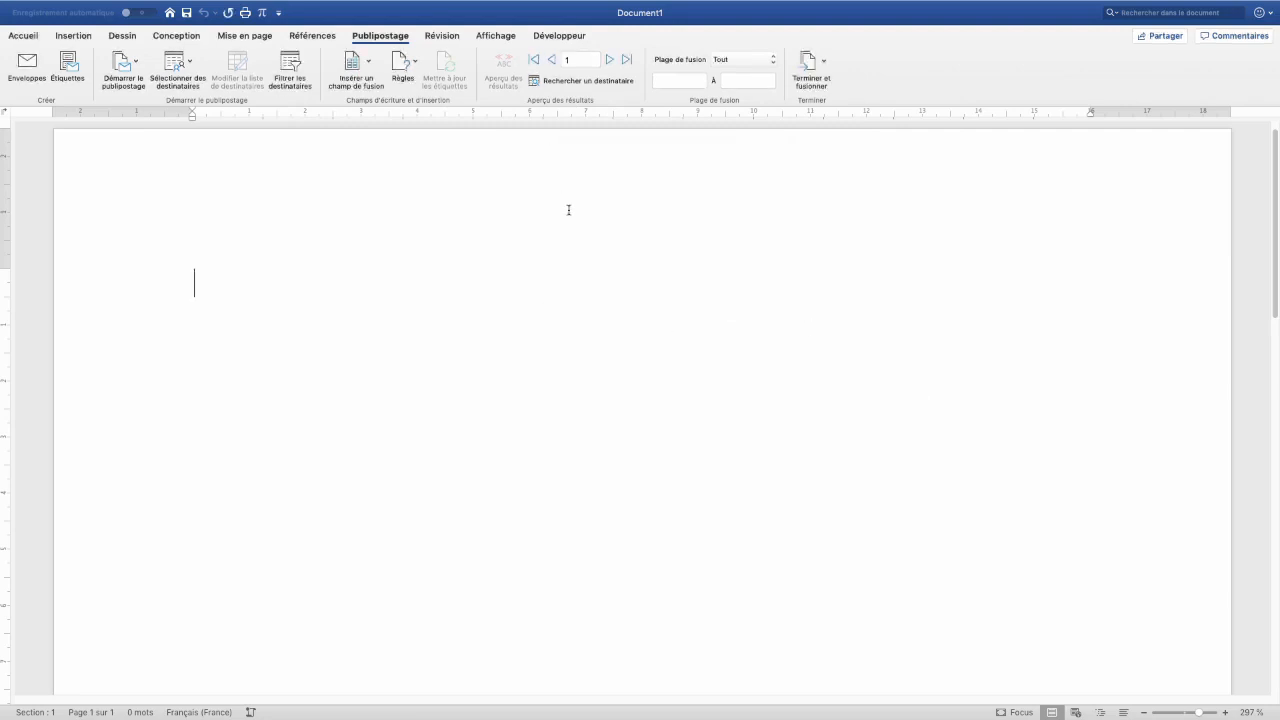
pyautogui.click(627, 60)
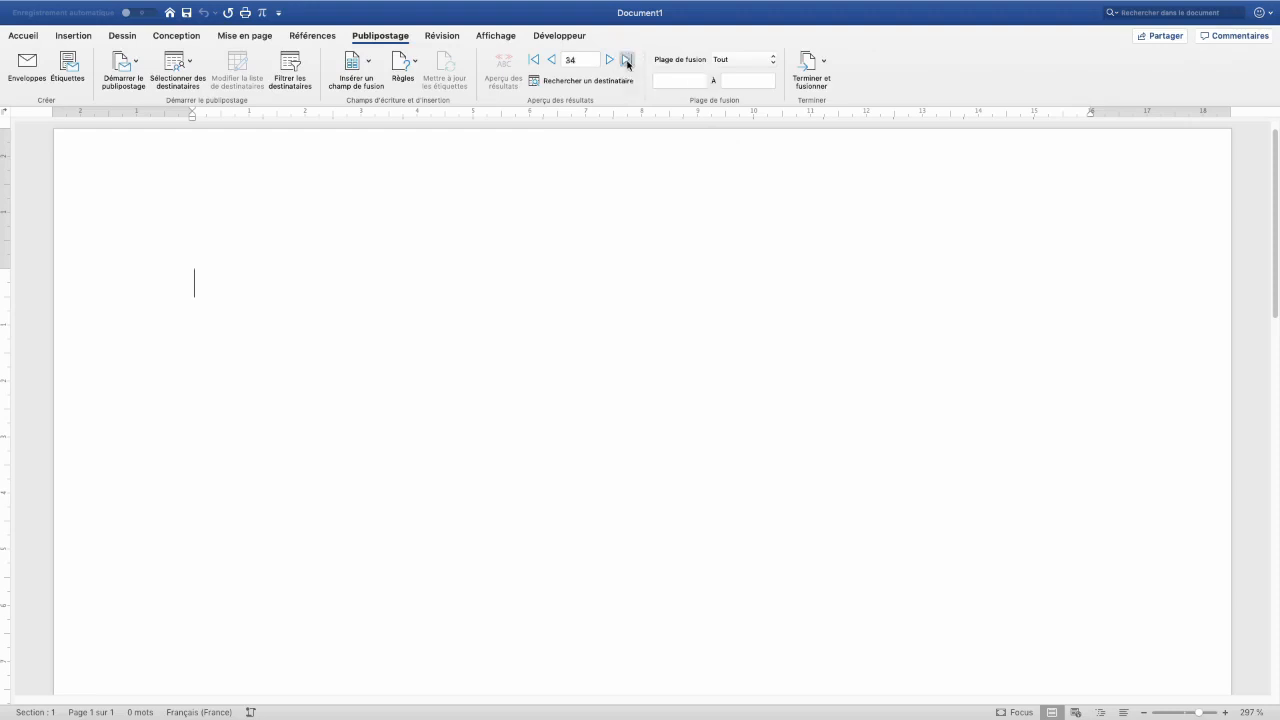
pyautogui.click(533, 61)
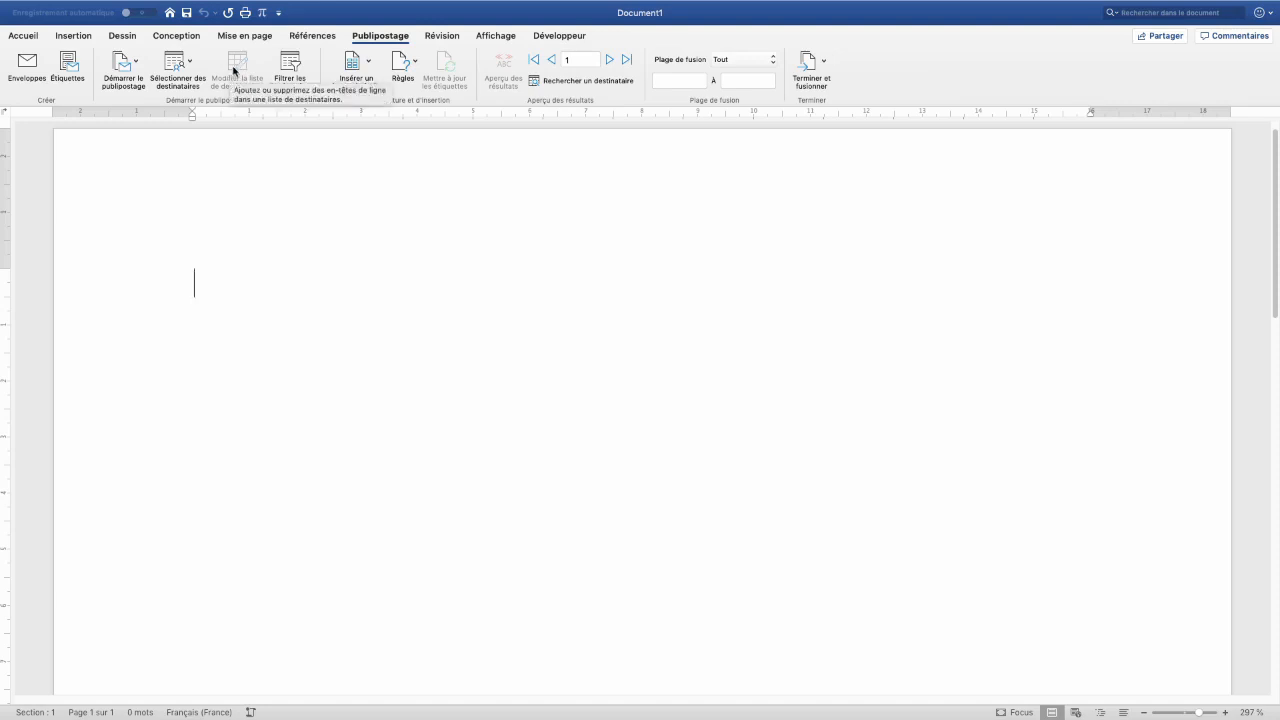
# Filter the recipients to records where Type_ménage est égal à Célibataire, and go to the last record and back to the first.
pyautogui.click(290, 68)
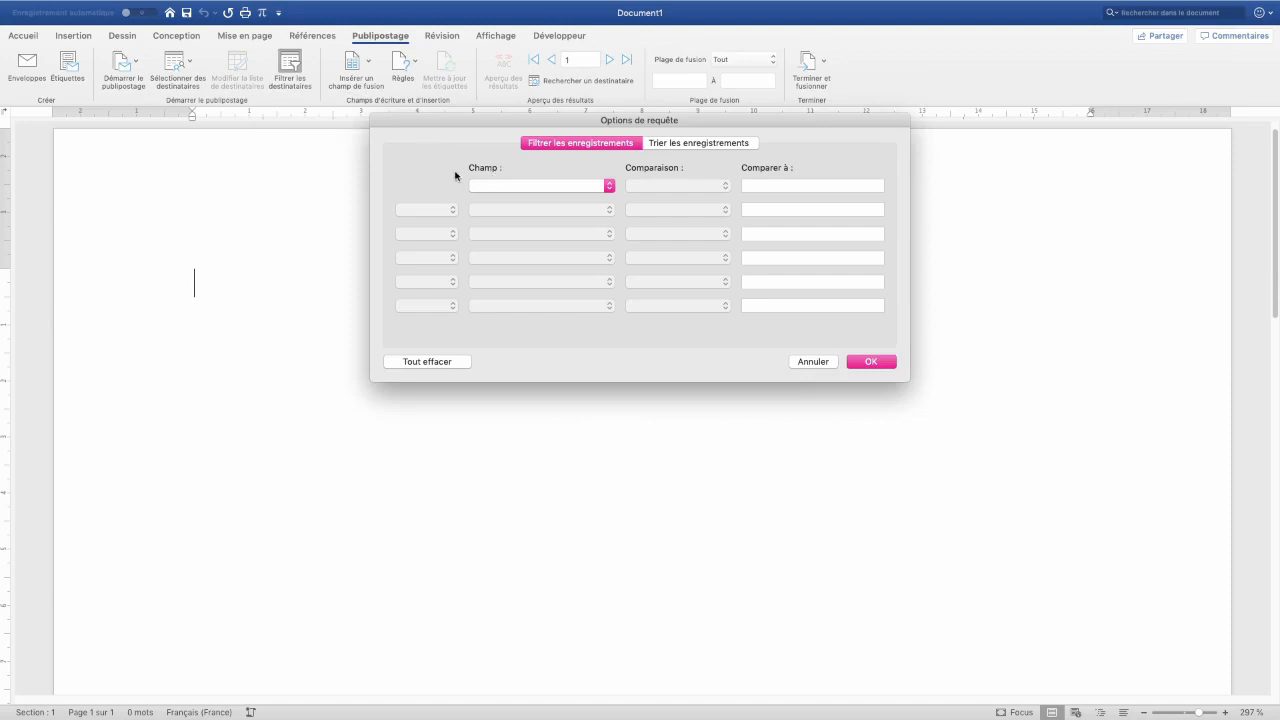
pyautogui.click(509, 186)
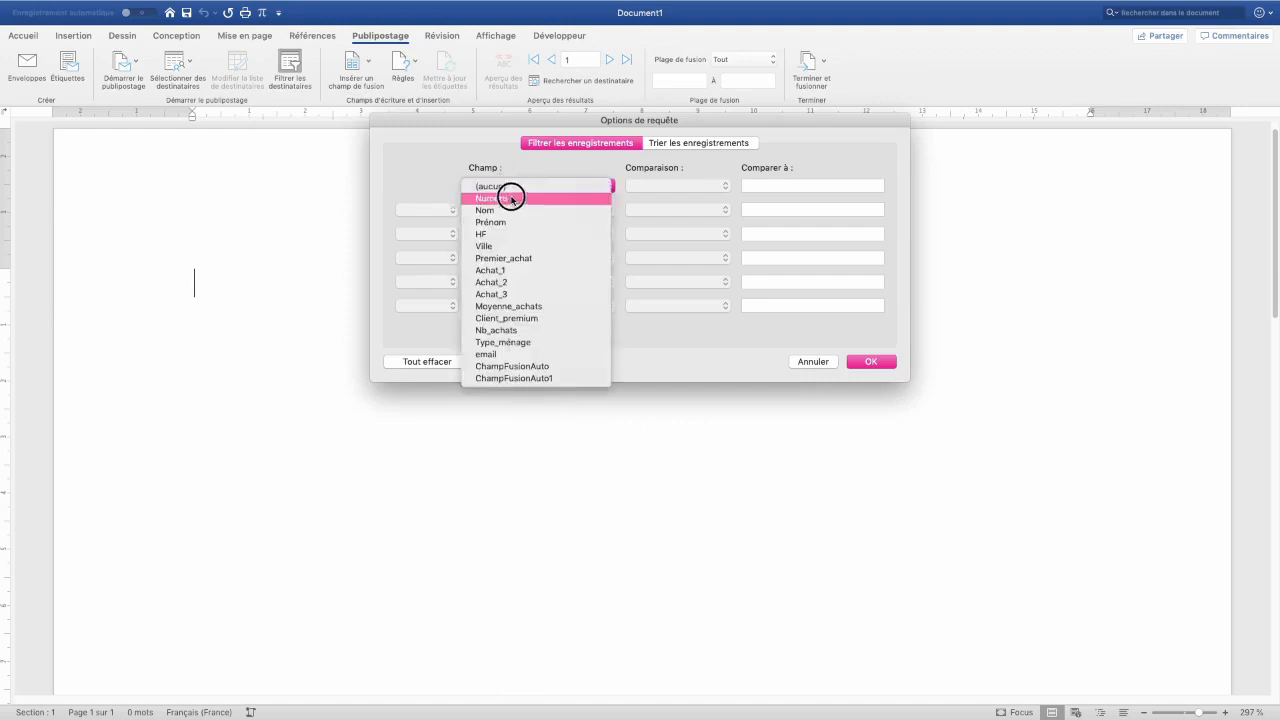
pyautogui.click(516, 345)
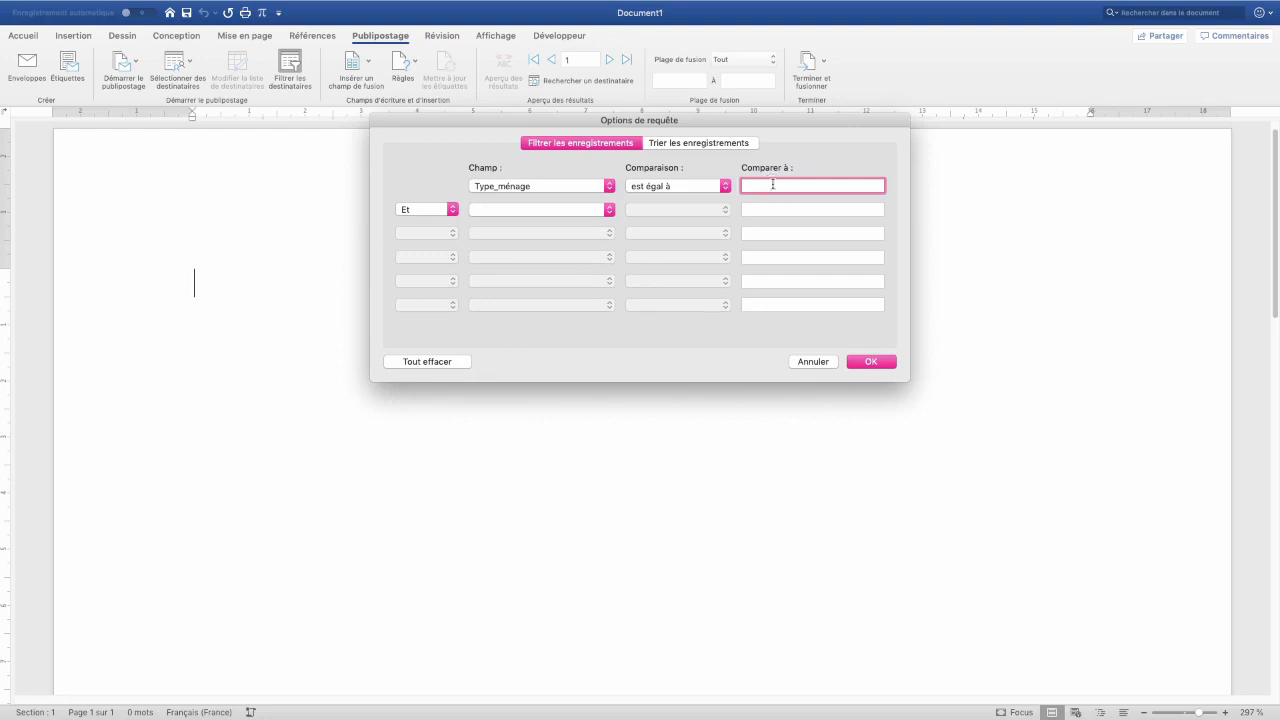
pyautogui.write('Célibataire')
pyautogui.click(876, 362)
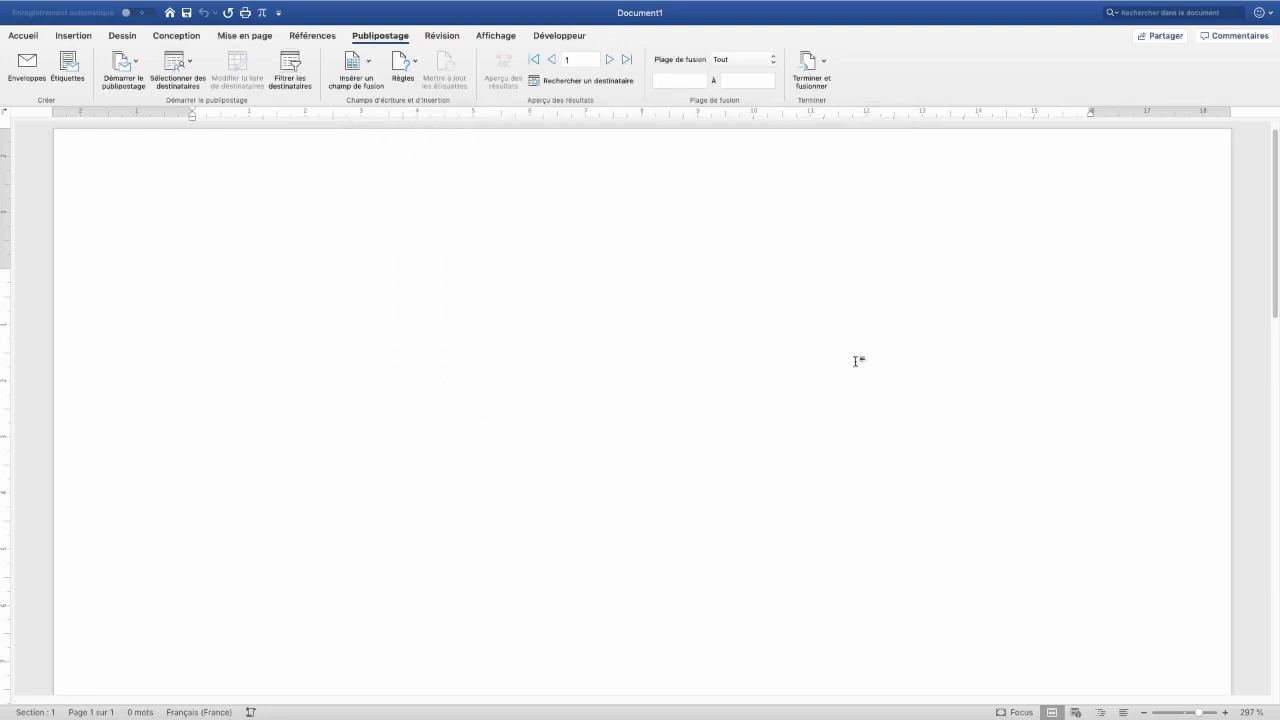
pyautogui.click(628, 62)
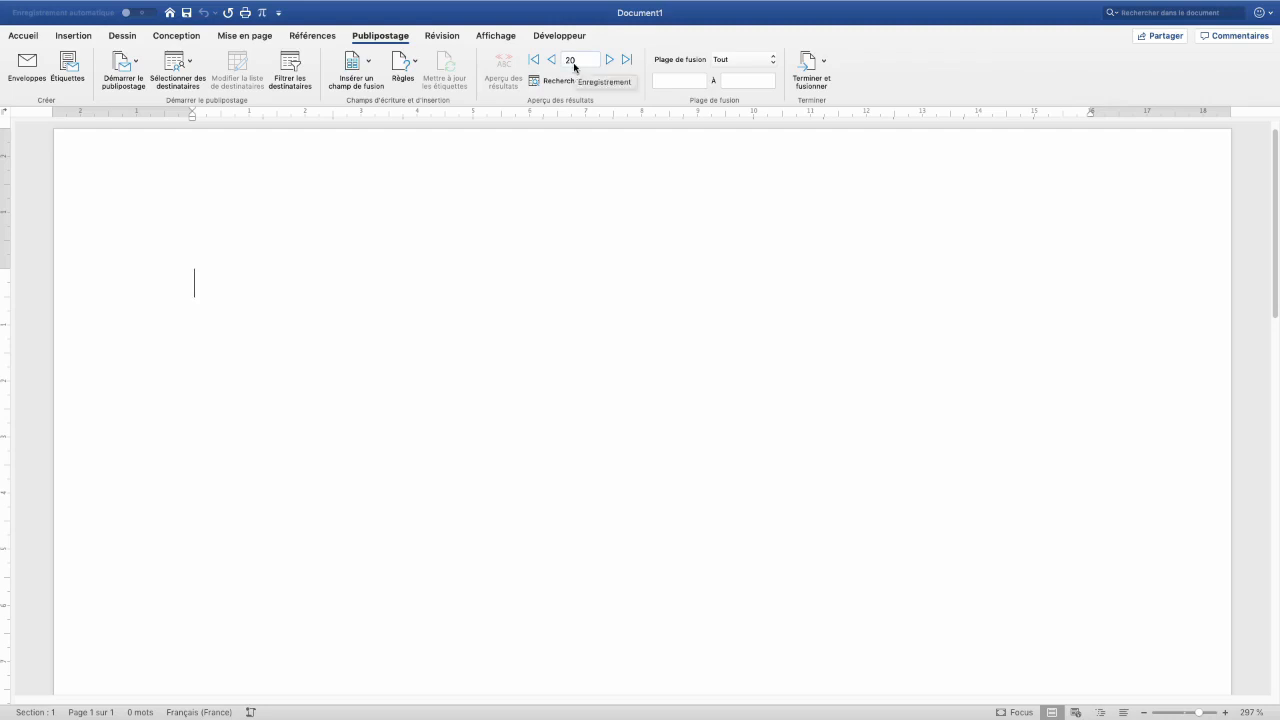
pyautogui.click(535, 62)
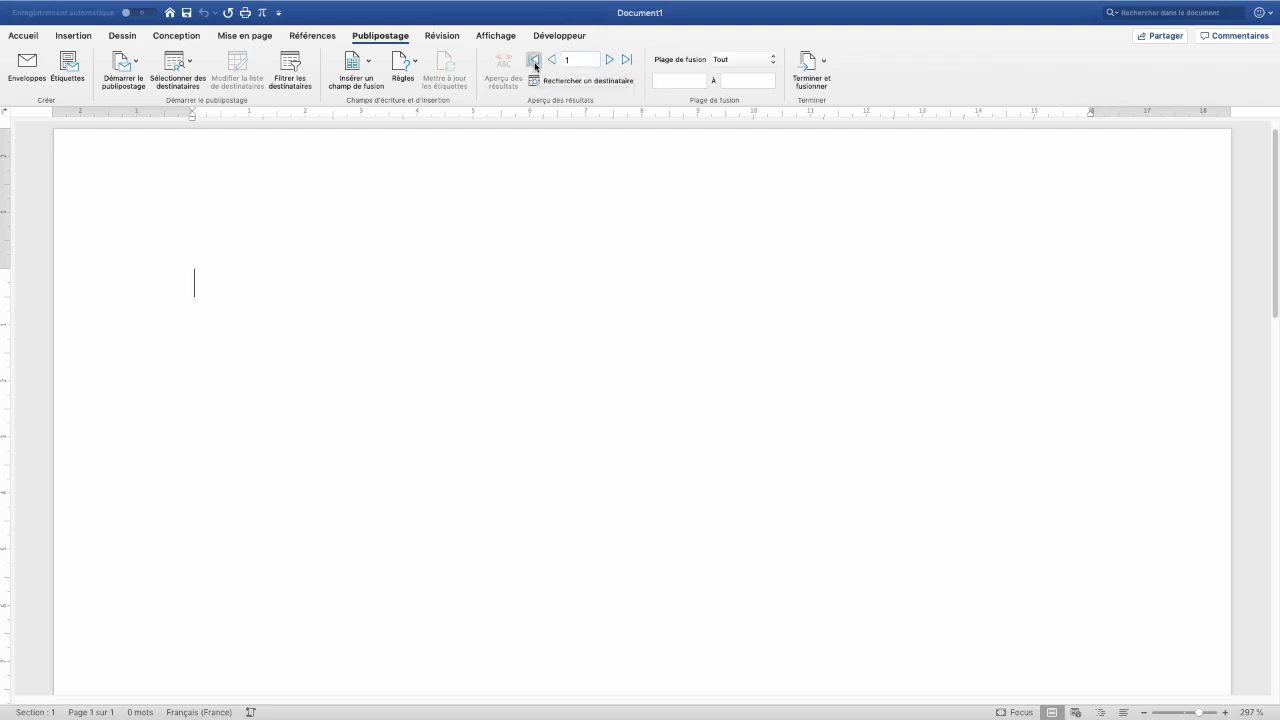
# Add a second recipient filter condition, Et HF est égal à h, and go to the last record.
pyautogui.click(291, 71)
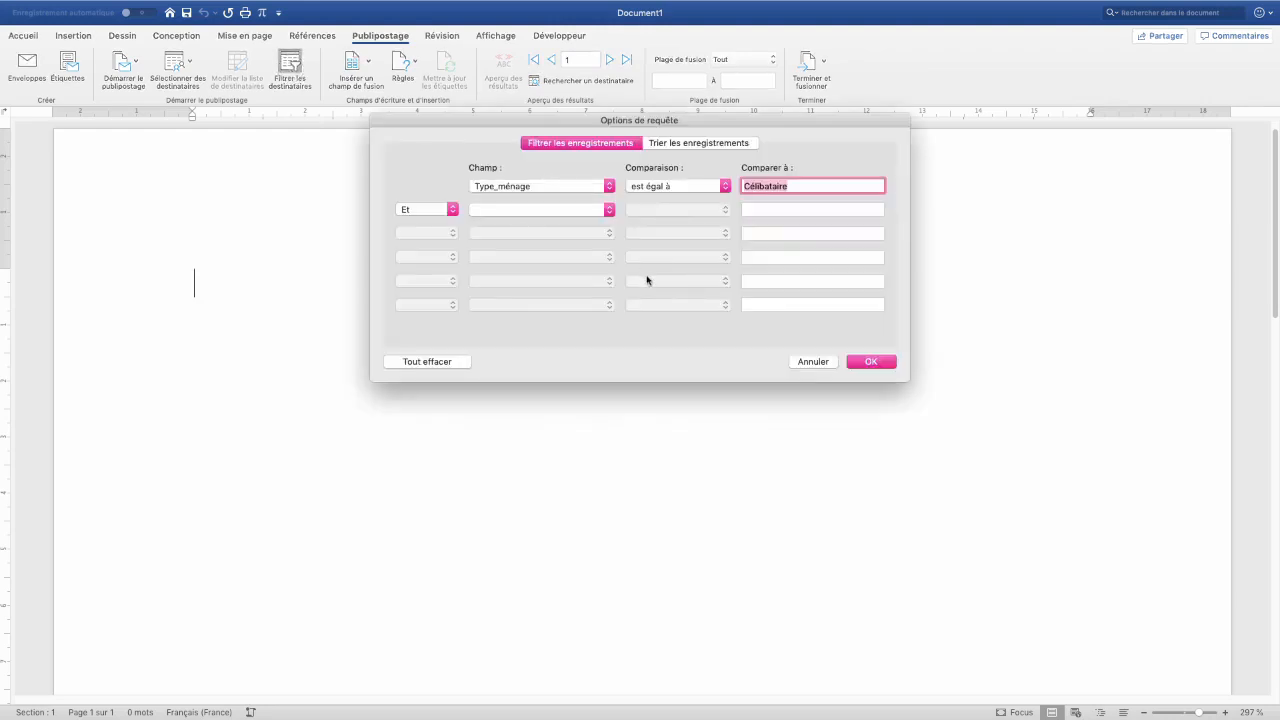
pyautogui.click(598, 212)
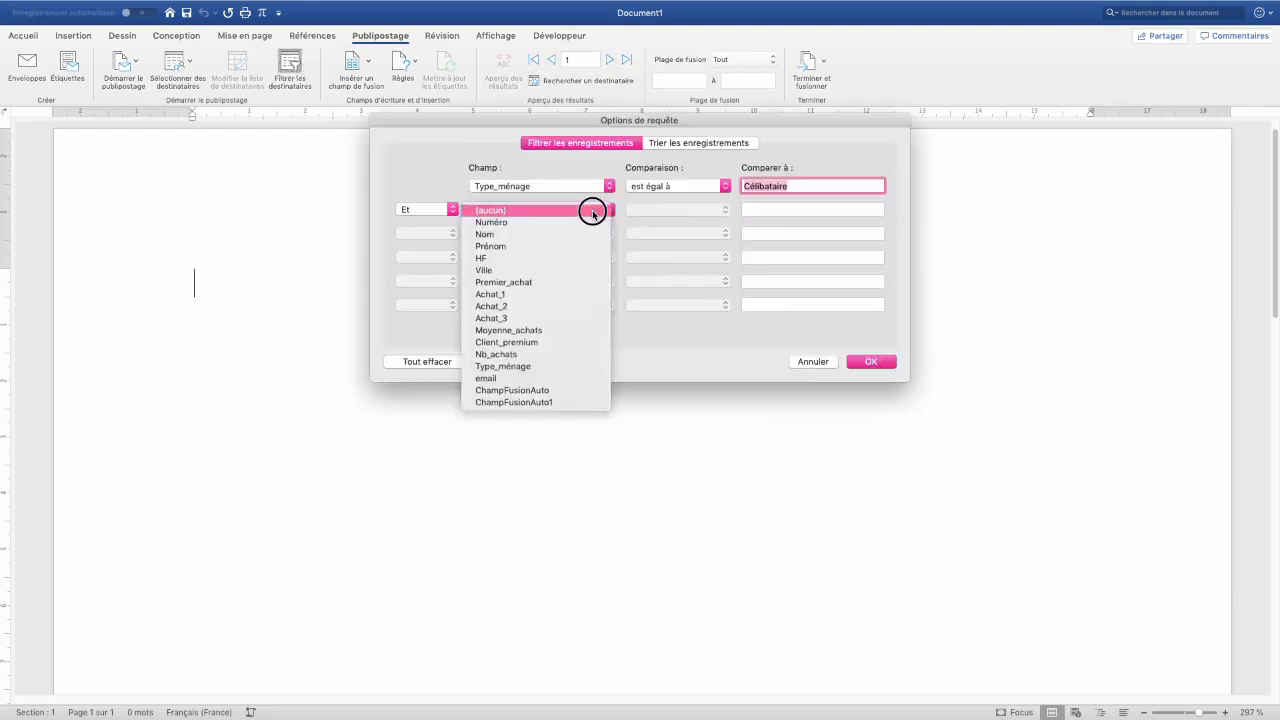
pyautogui.click(490, 259)
pyautogui.click(758, 211)
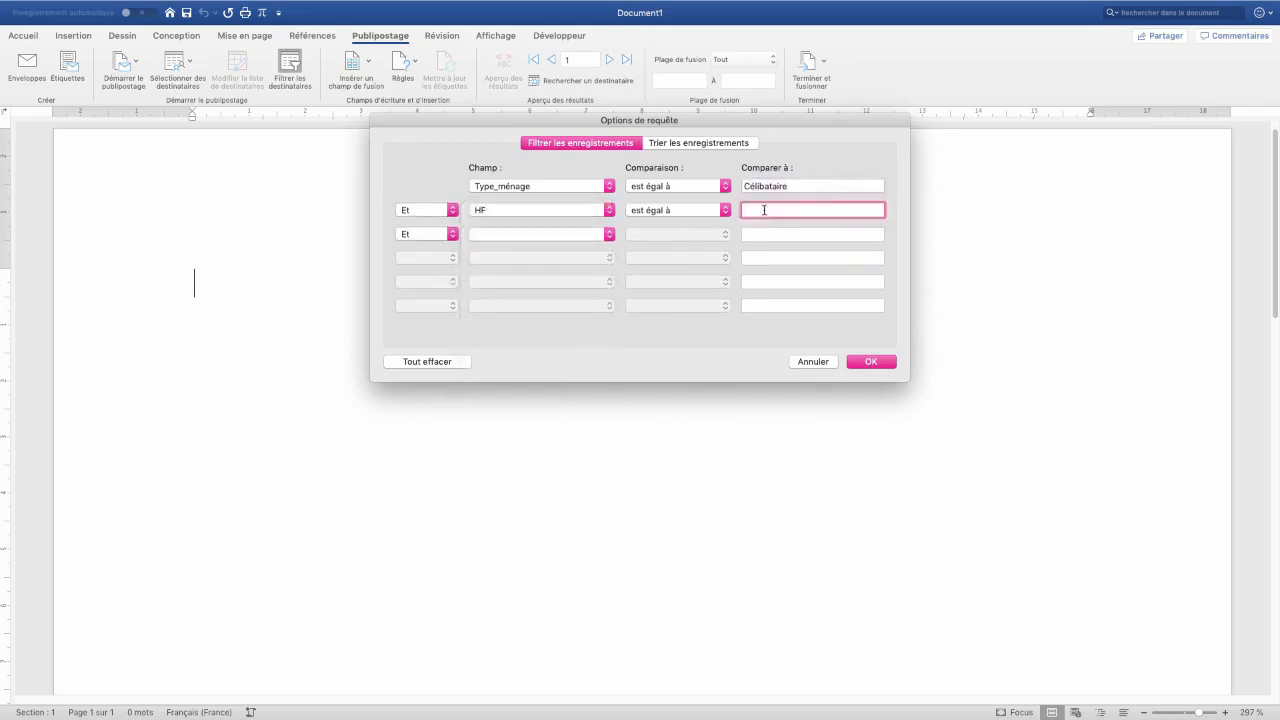
pyautogui.write('h')
pyautogui.click(864, 362)
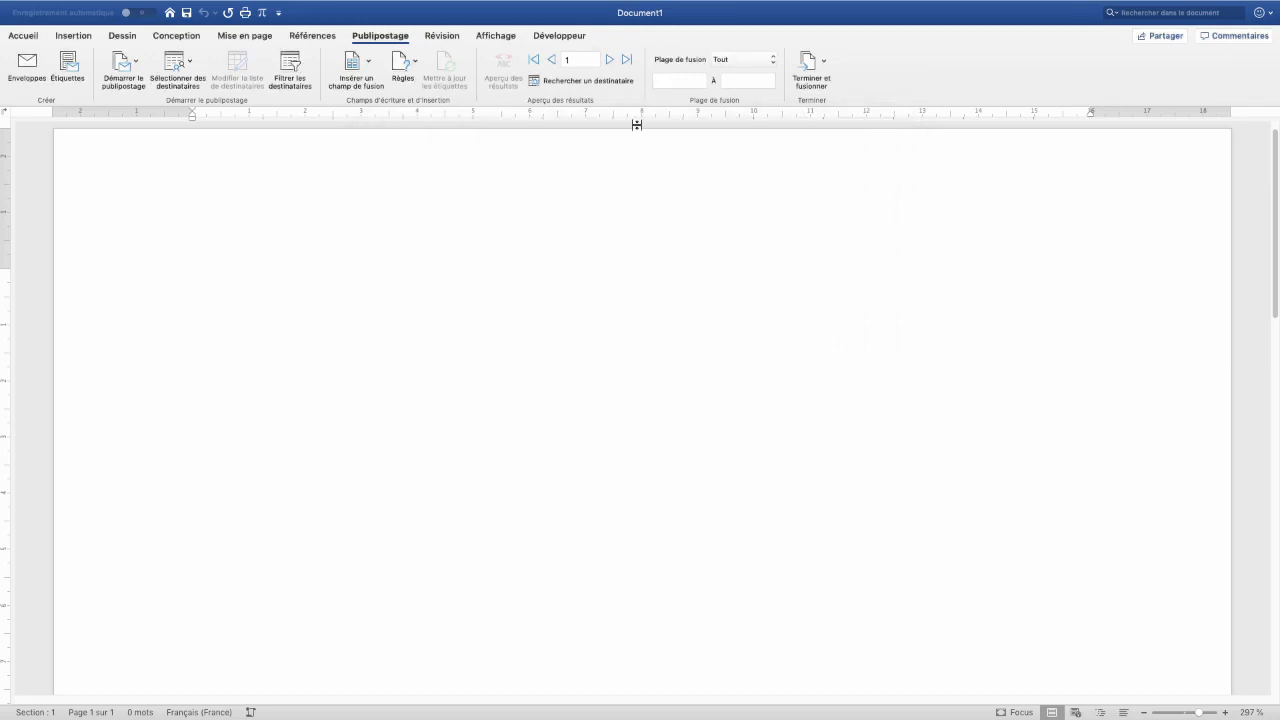
pyautogui.click(627, 61)
pyautogui.click(294, 65)
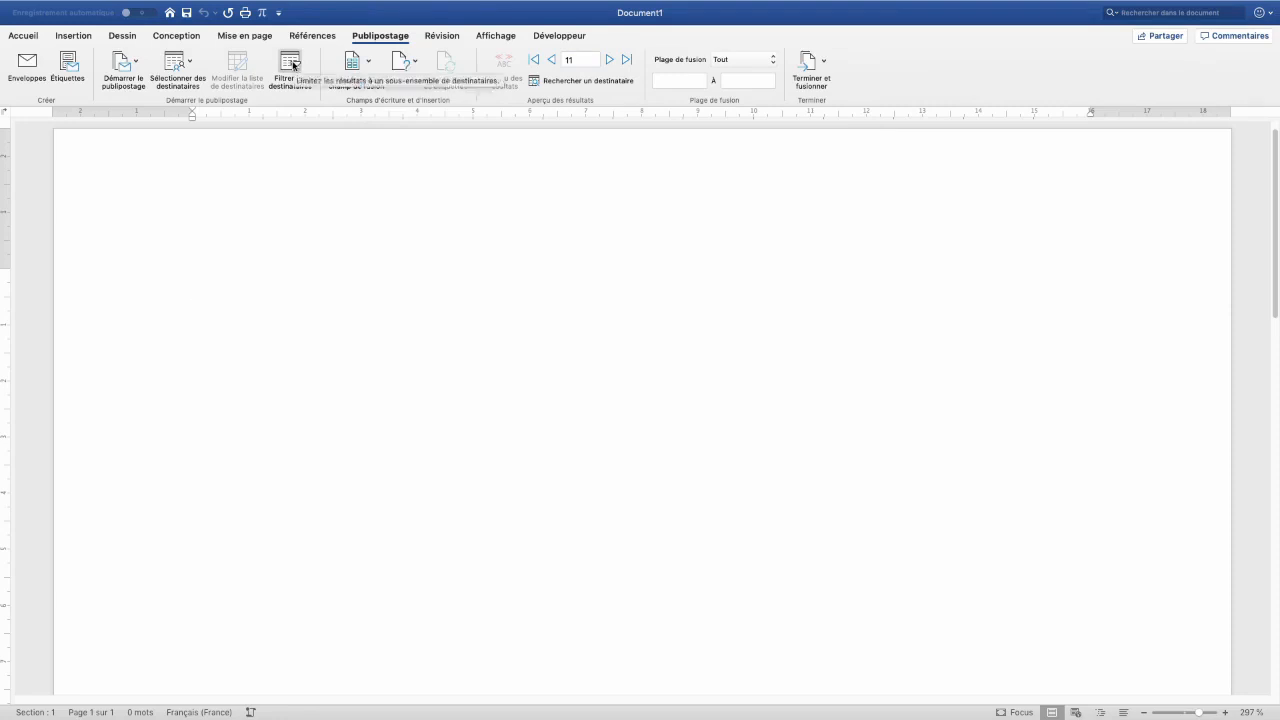
pyautogui.click(294, 65)
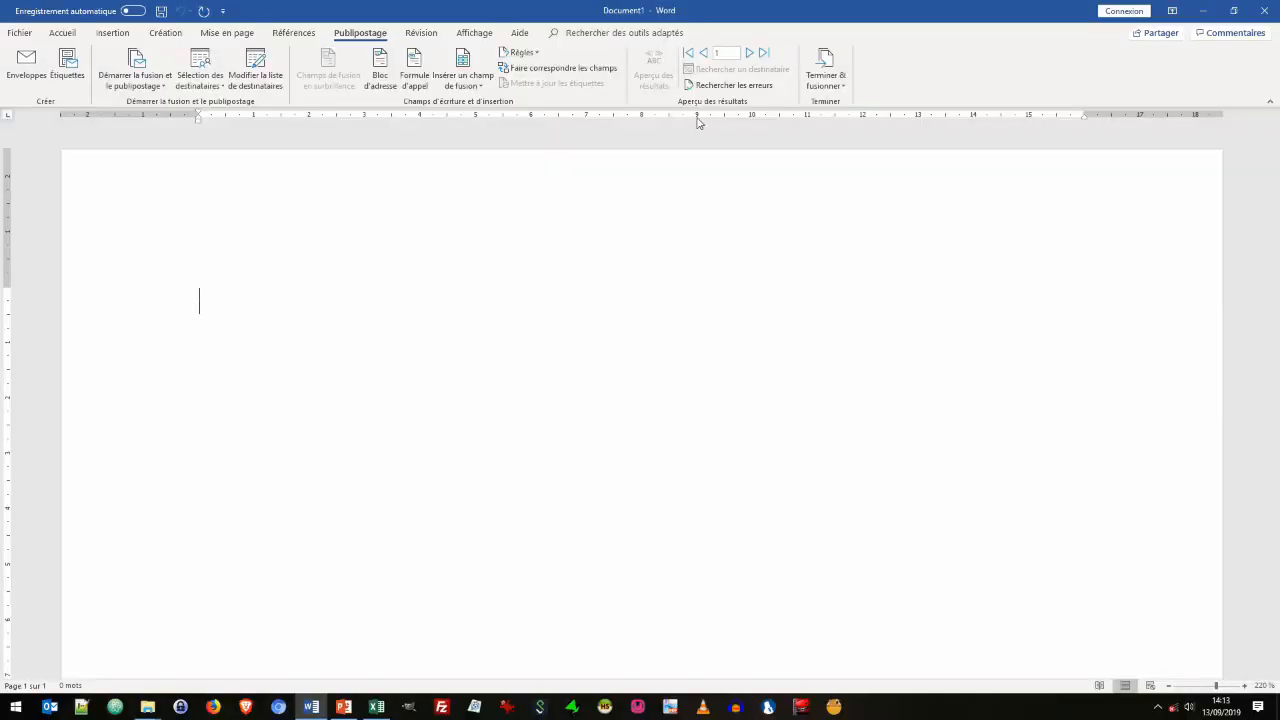
# In the Windows Word document, insert the Prénom and Nom merge fields, separated by a space, about 9 cm across the first line.
pyautogui.doubleClick(703, 301)
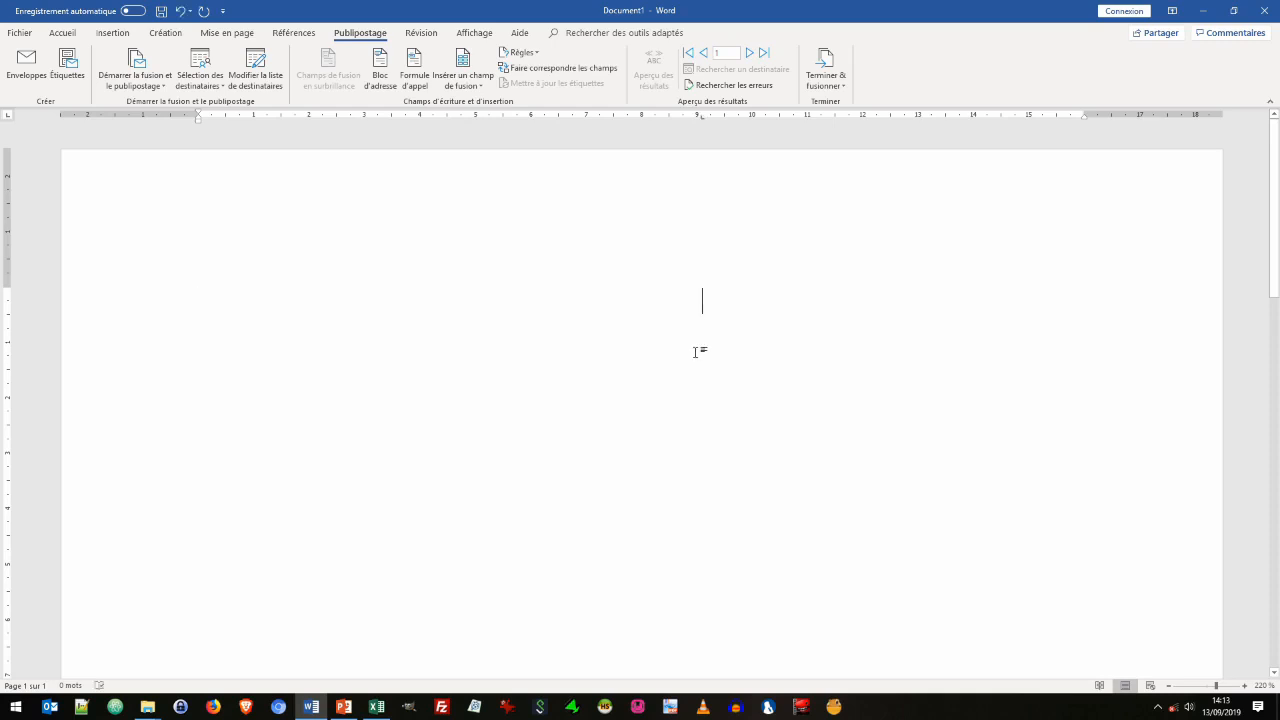
pyautogui.click(458, 88)
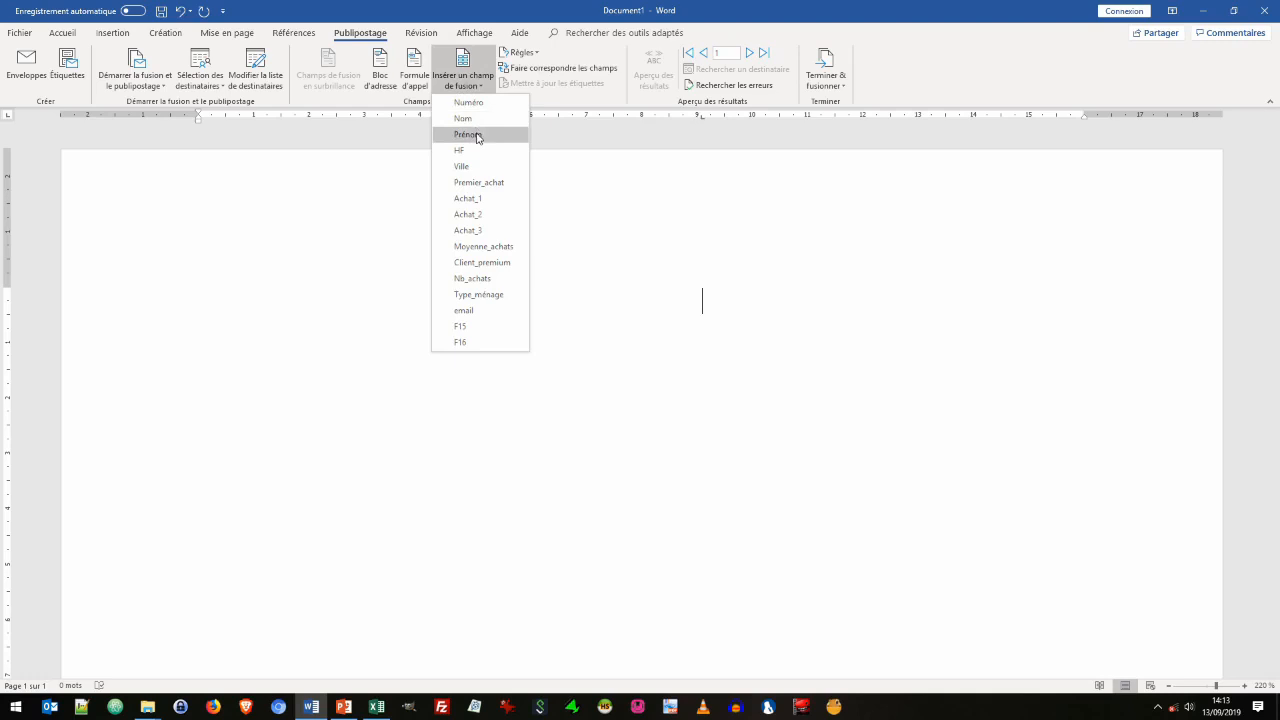
pyautogui.click(478, 135)
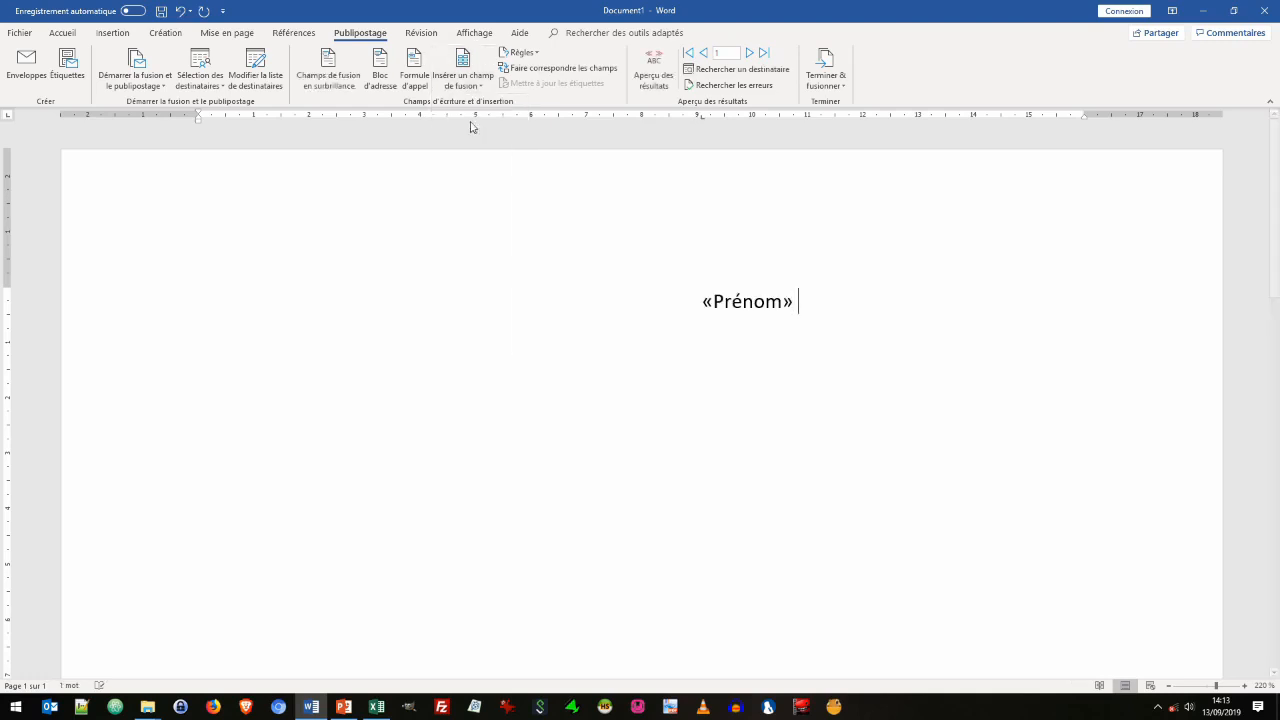
pyautogui.click(463, 84)
pyautogui.click(462, 117)
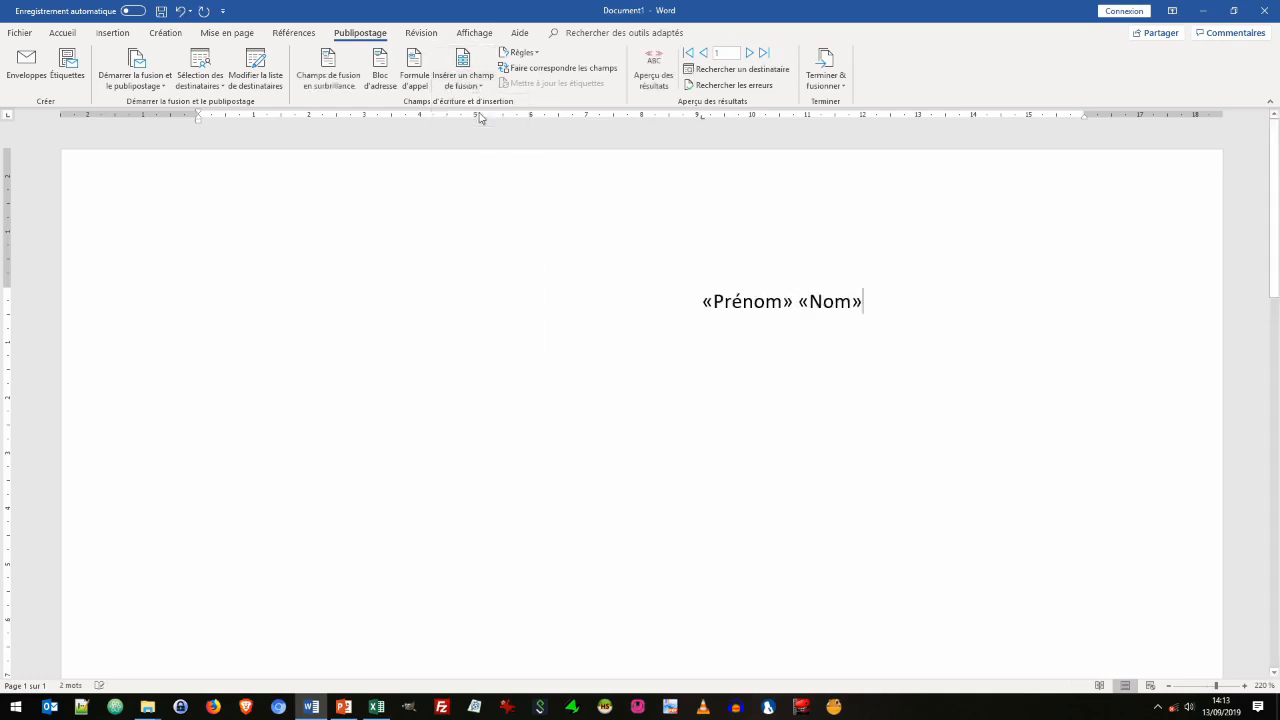
# Insert the Ville merge field on a new line aligned beneath the Prénom and Nom fields.
pyautogui.press('Return')
pyautogui.press('Tab')
pyautogui.click(468, 88)
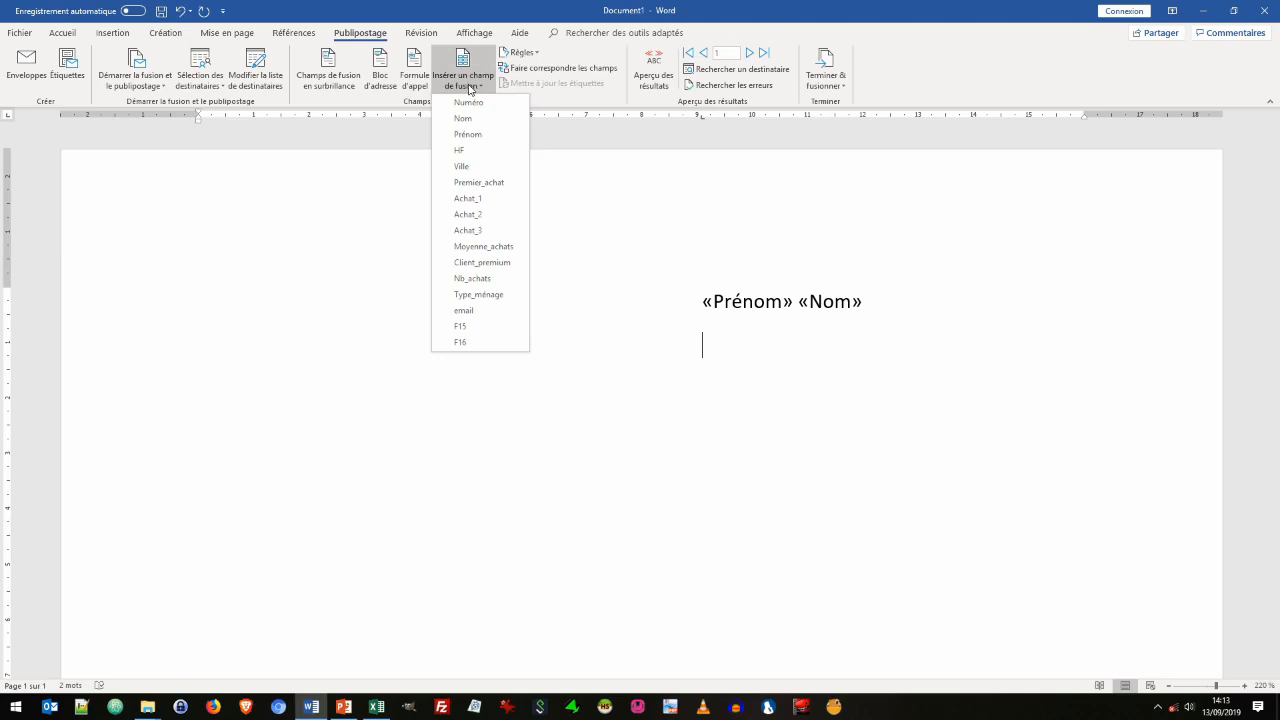
pyautogui.click(472, 166)
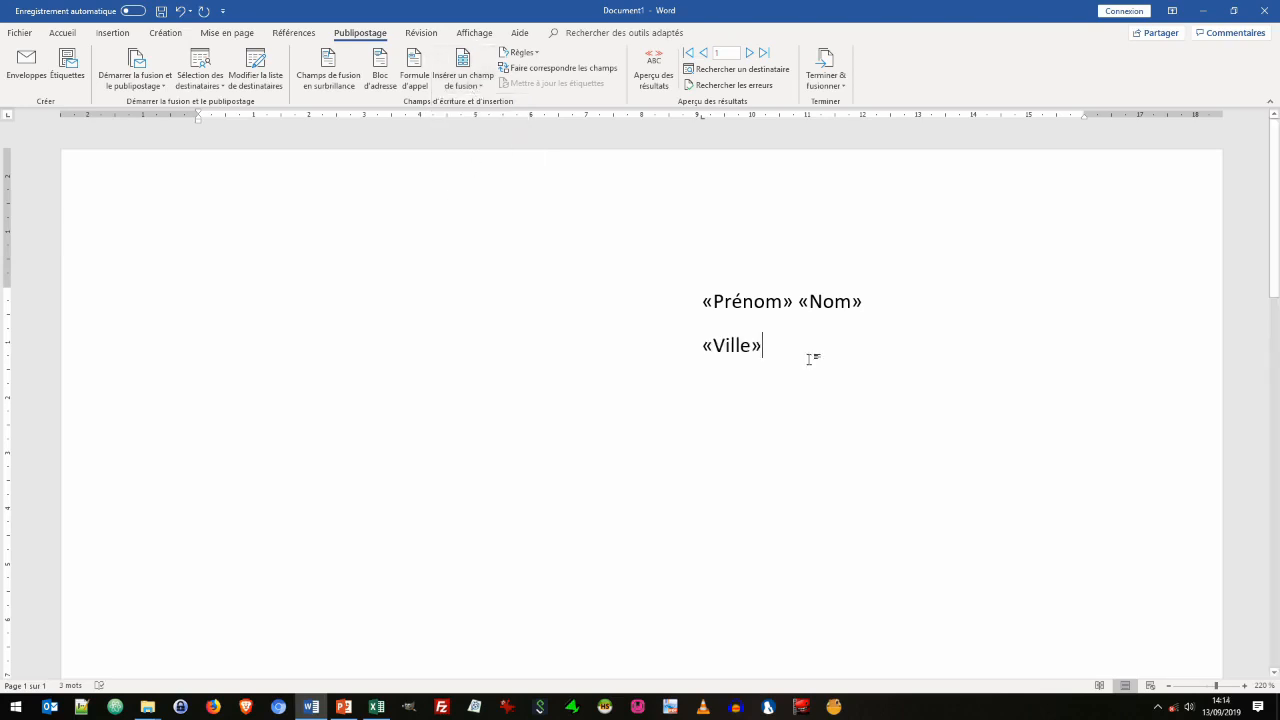
# Preview the merge results, moving forward two records, to the last record and back to the first.
pyautogui.click(652, 70)
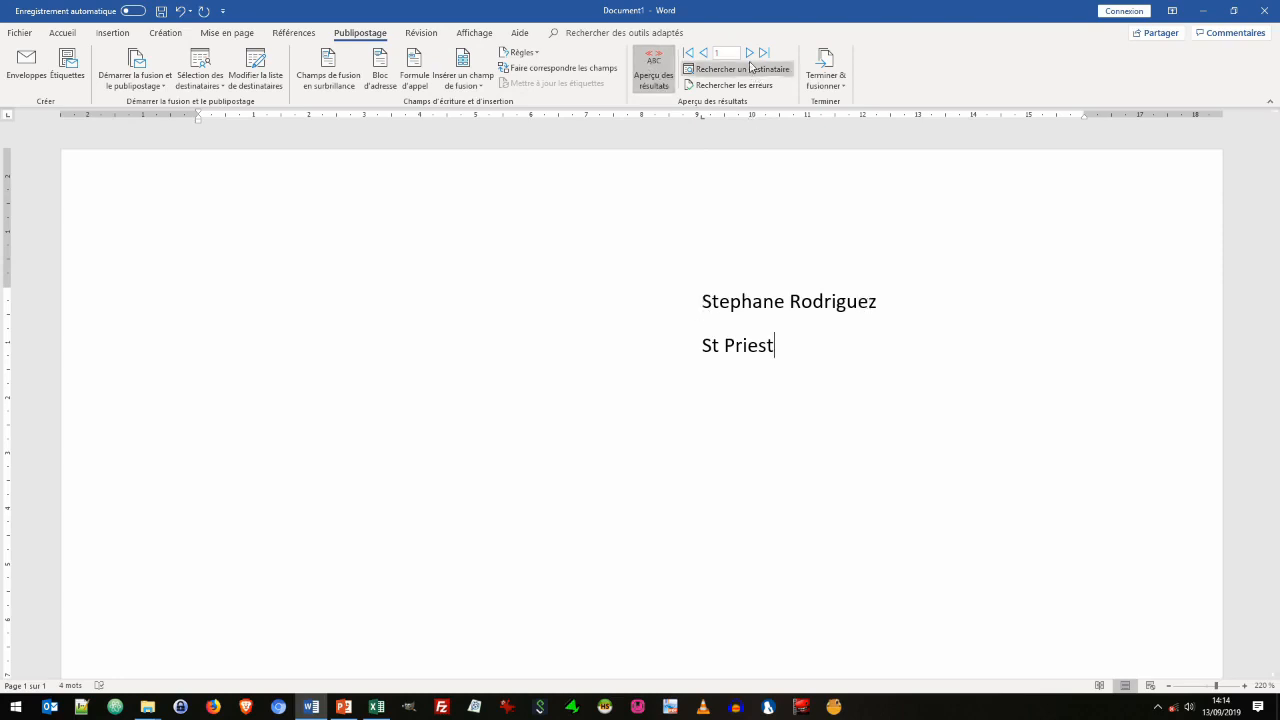
pyautogui.click(749, 53)
pyautogui.click(749, 53)
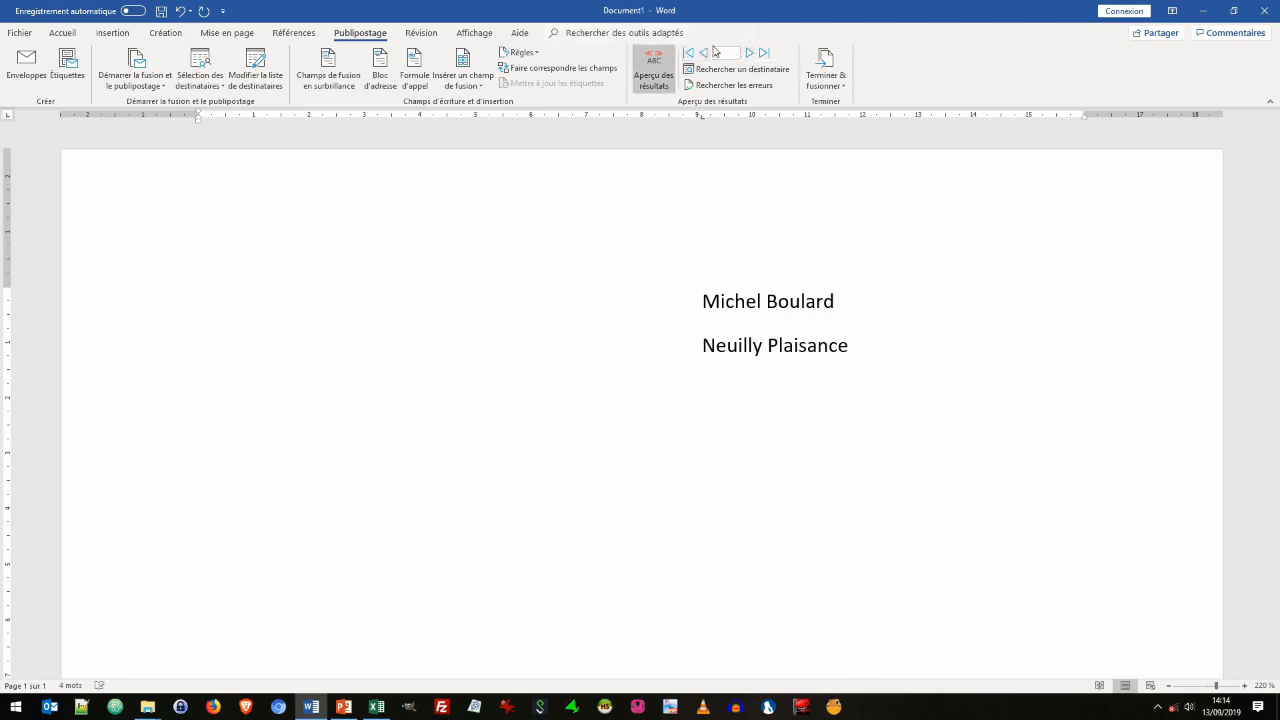
pyautogui.click(764, 53)
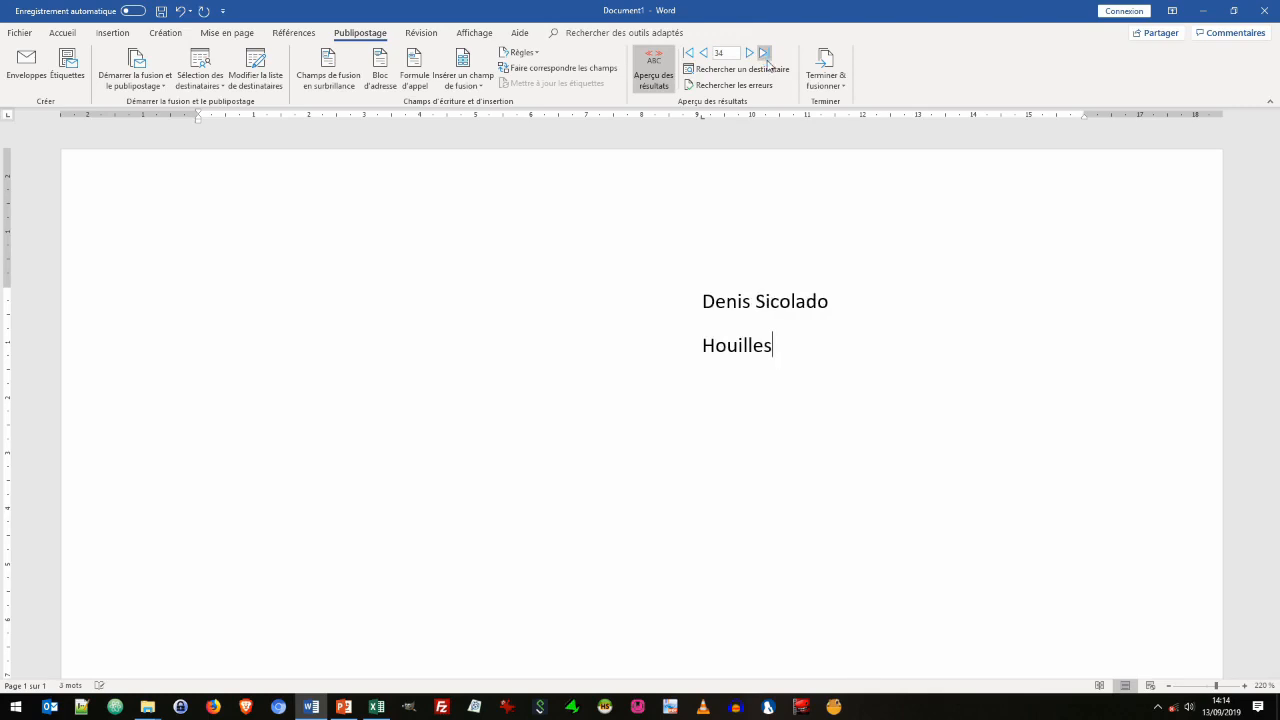
pyautogui.click(688, 54)
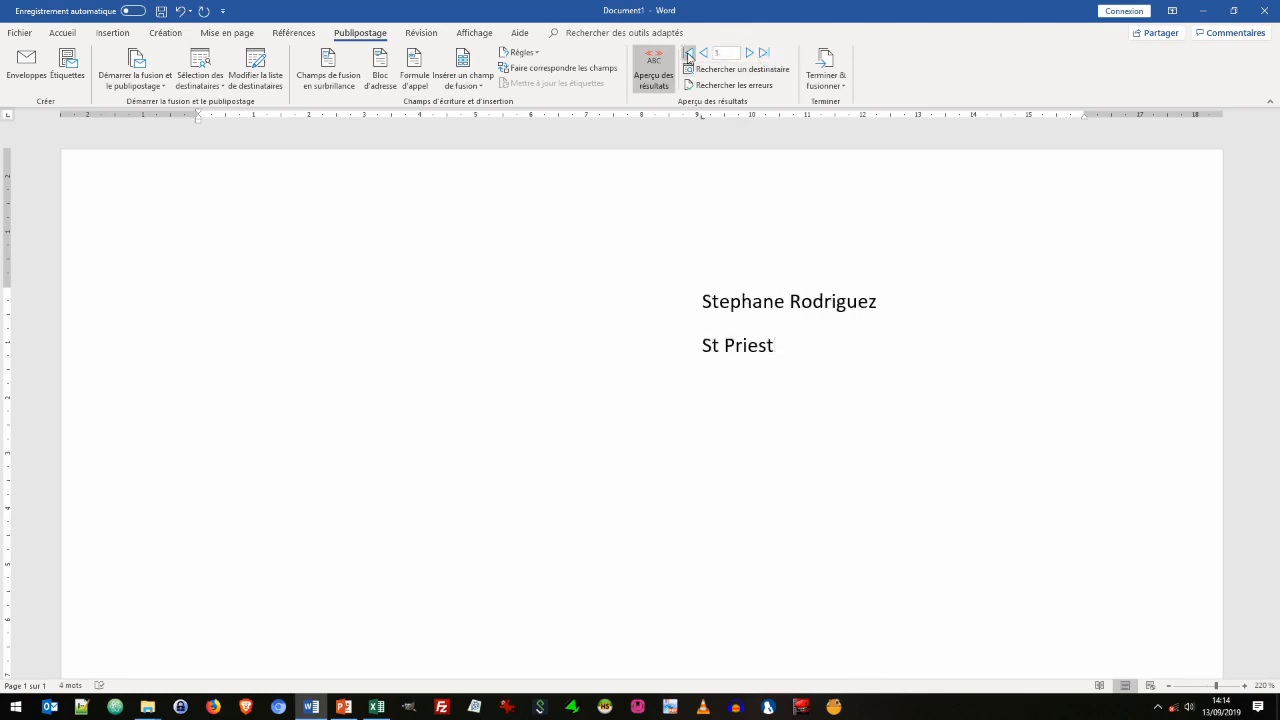
# Make the recipient's name line bold and turn off the results preview.
pyautogui.moveTo(701, 302); pyautogui.dragTo(878, 304)
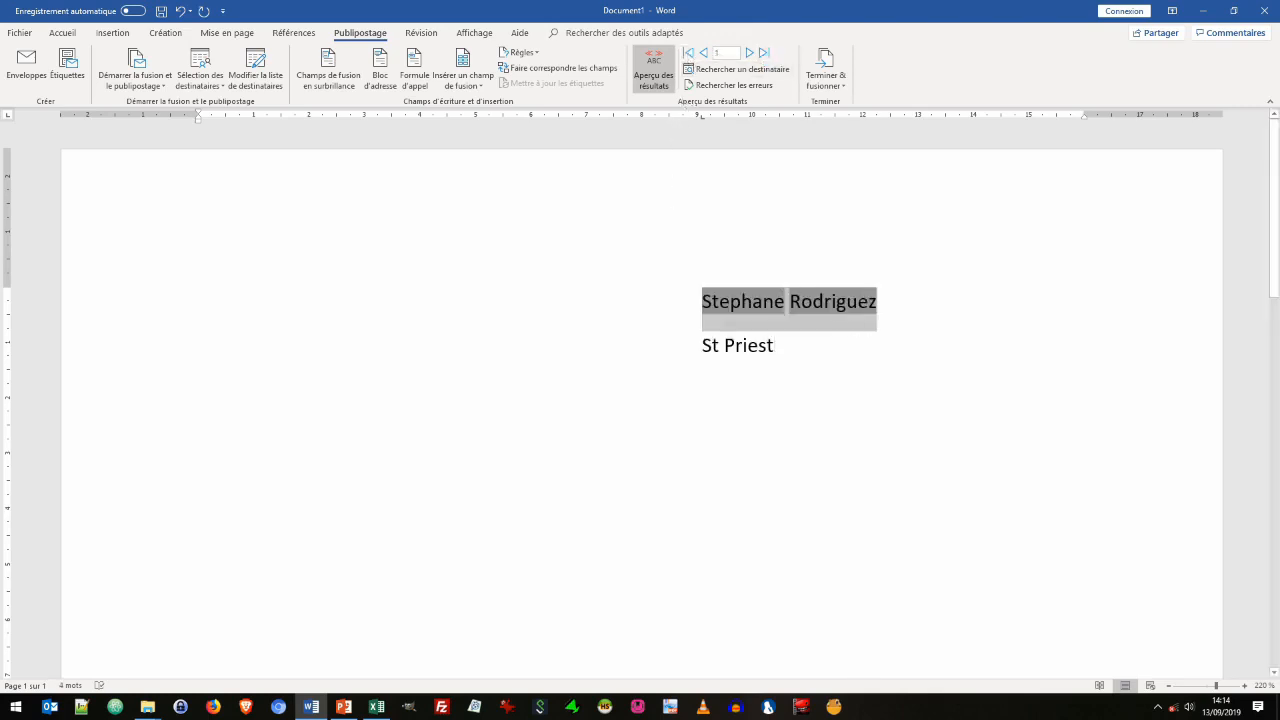
pyautogui.click(716, 300)
pyautogui.tripleClick(725, 300)
pyautogui.click(863, 275)
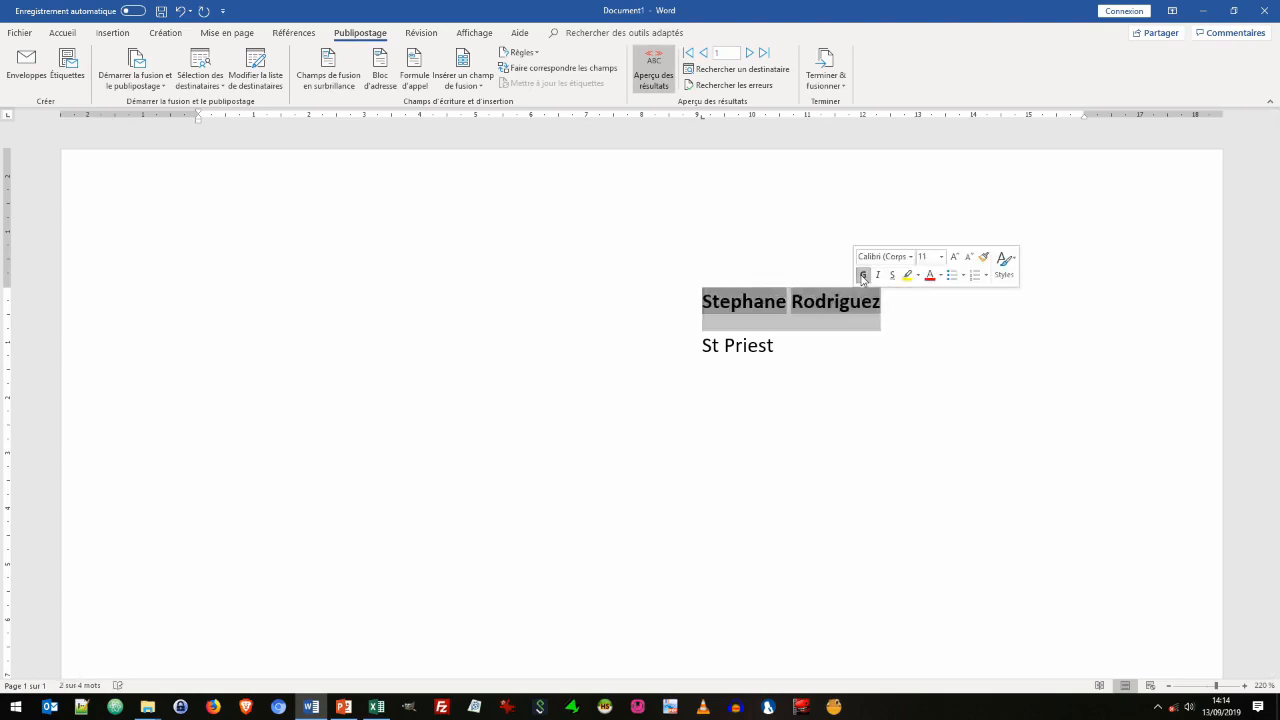
pyautogui.click(786, 346)
pyautogui.click(655, 70)
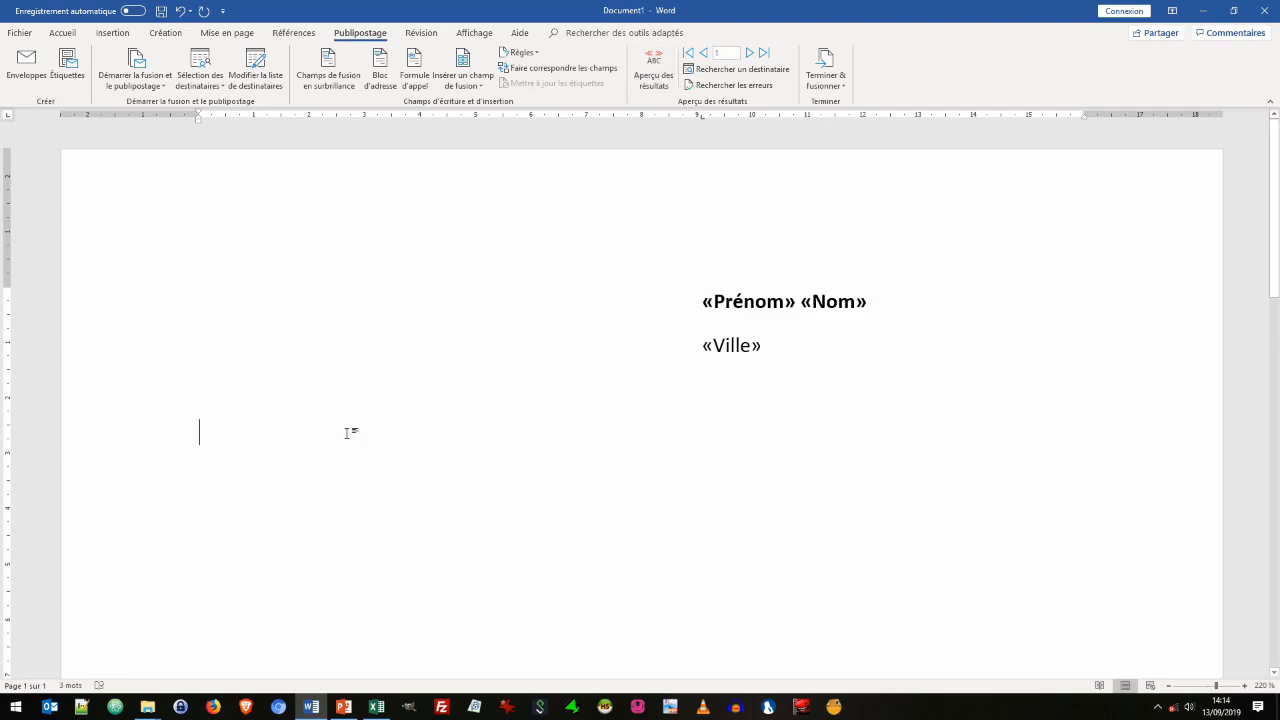
# Start a Si...Alors...Sinon rule two lines below the Ville field and check the HF column of the clients sheet in Excel.
pyautogui.click(221, 433)
pyautogui.click(521, 52)
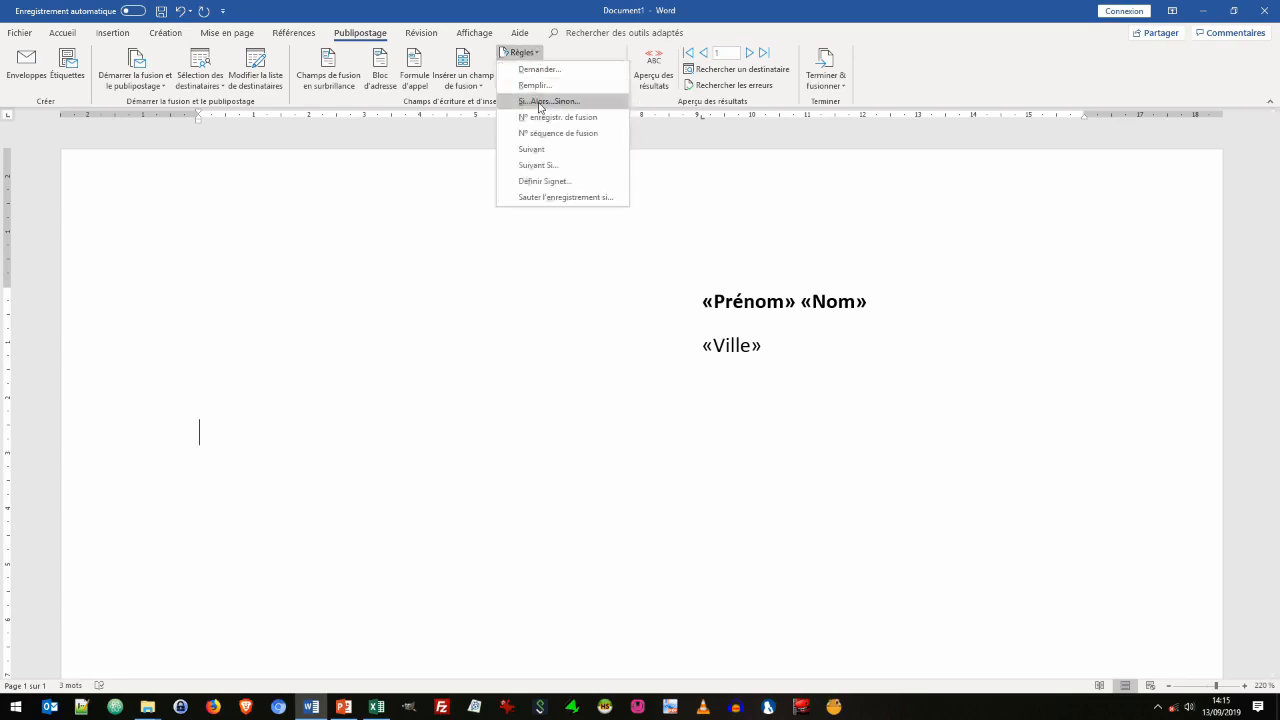
pyautogui.click(539, 102)
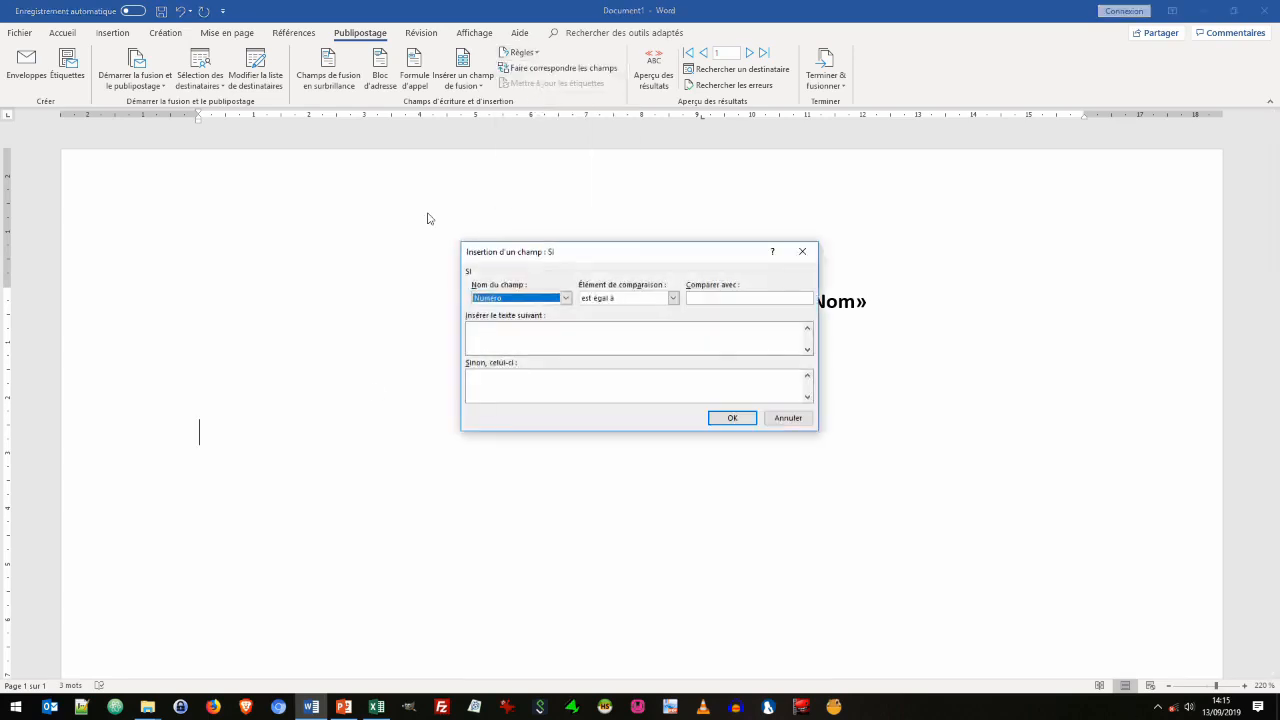
pyautogui.click(378, 706)
pyautogui.click(360, 151)
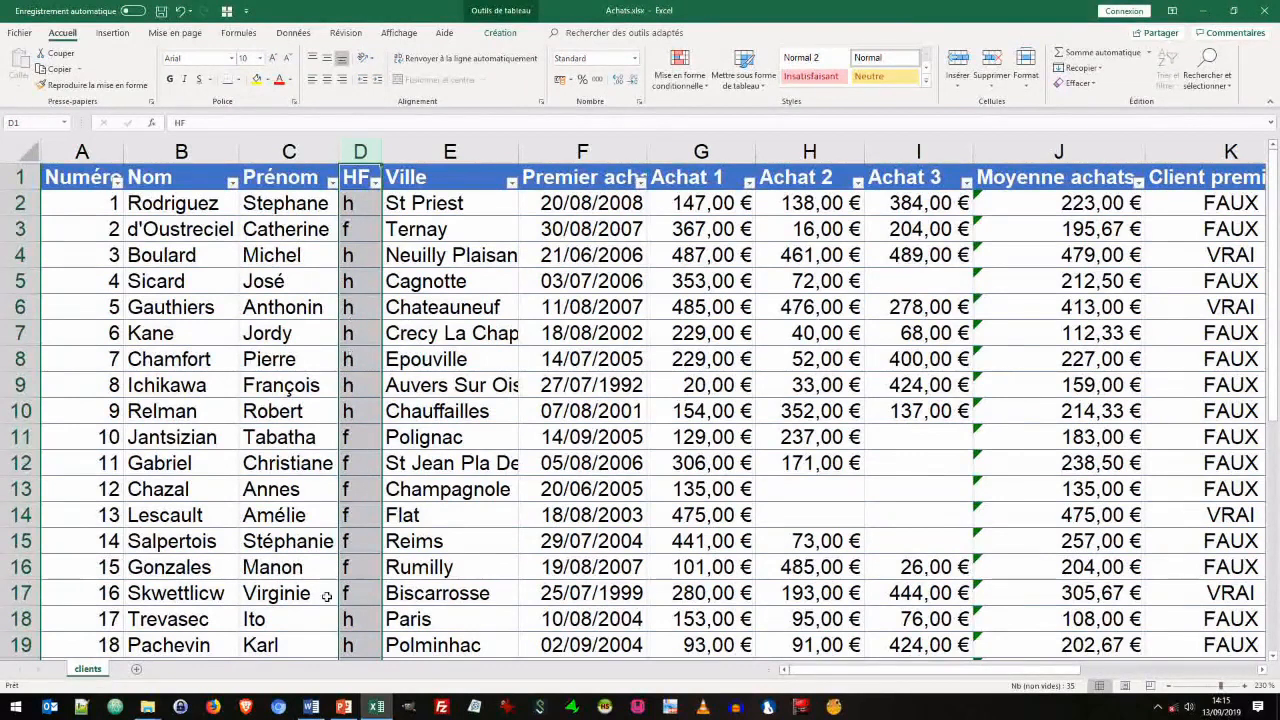
pyautogui.click(312, 707)
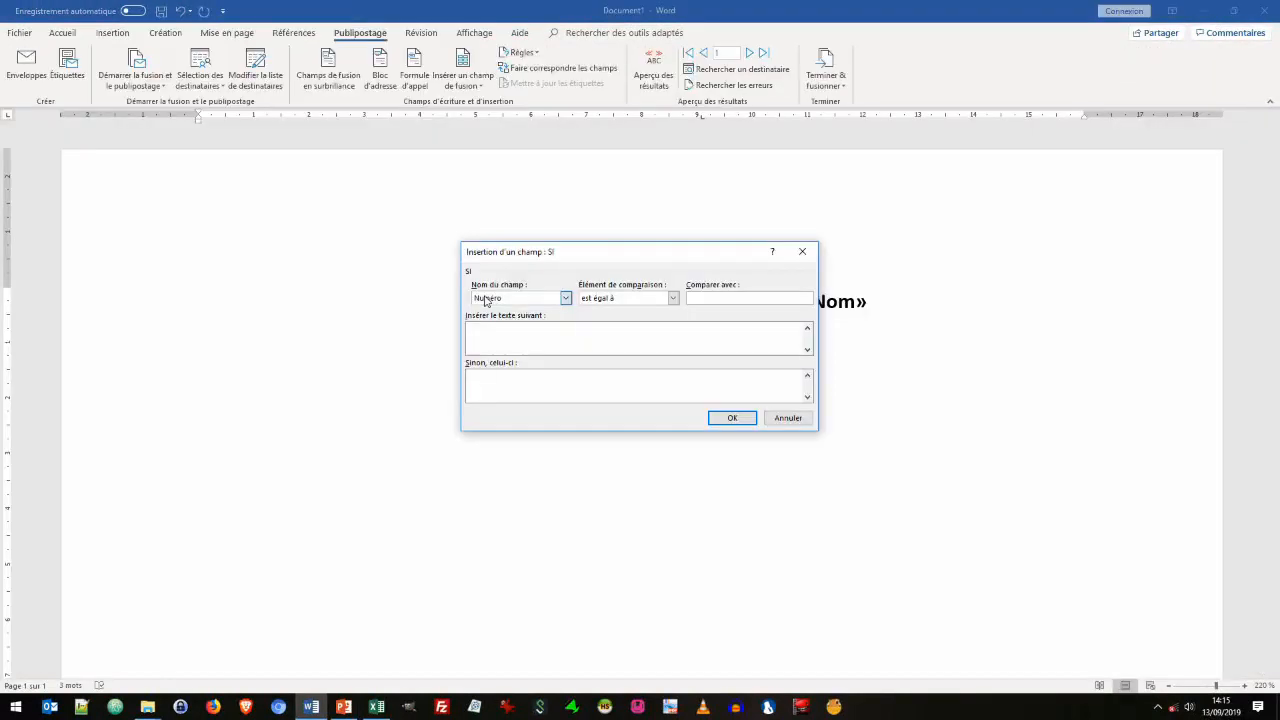
# Make the rule insert Madame when HF est égal à f and Monsieur otherwise, and preview the merge up to the second record.
pyautogui.click(490, 298)
pyautogui.click(488, 336)
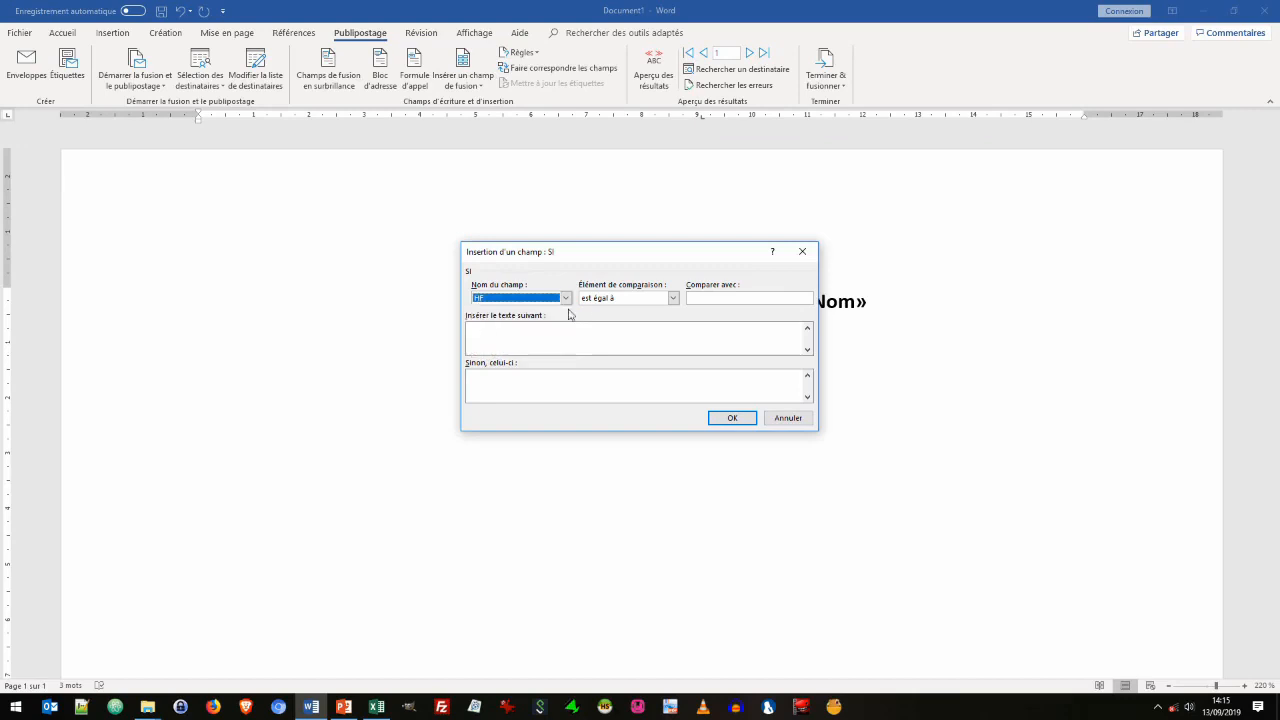
pyautogui.click(703, 298)
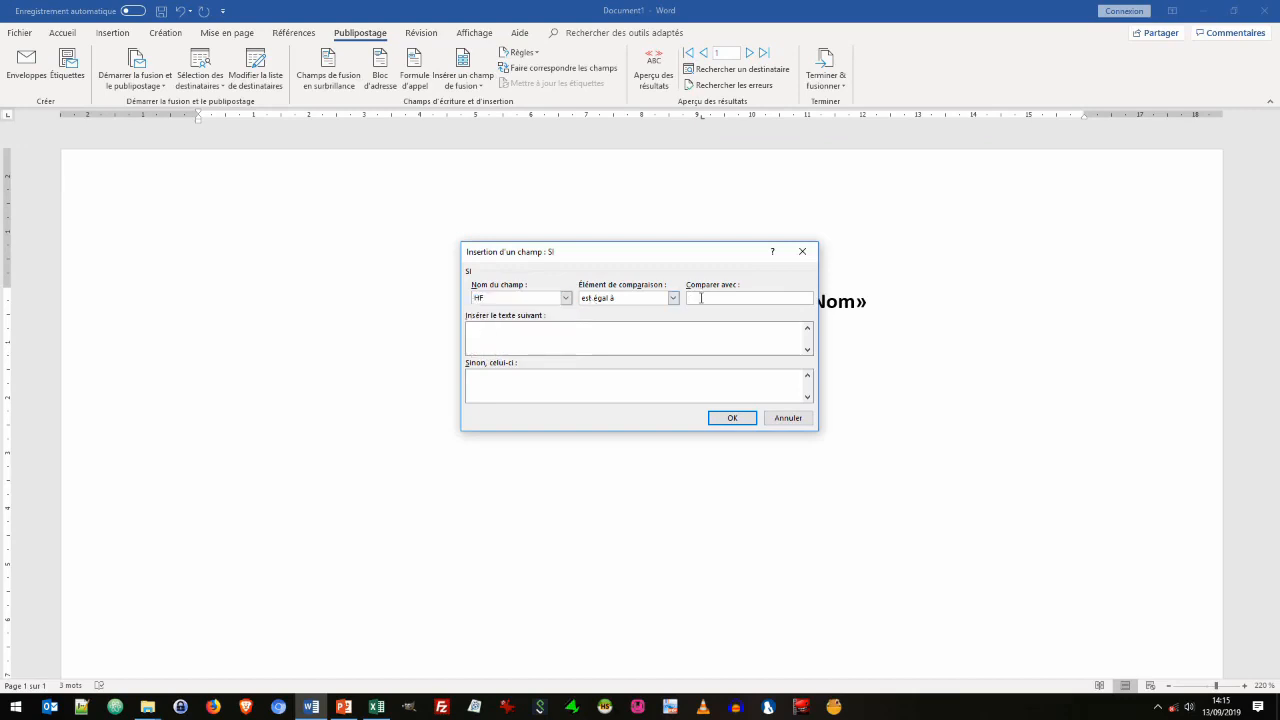
pyautogui.write('f')
pyautogui.click(666, 351)
pyautogui.write('Madame')
pyautogui.write('Mons')
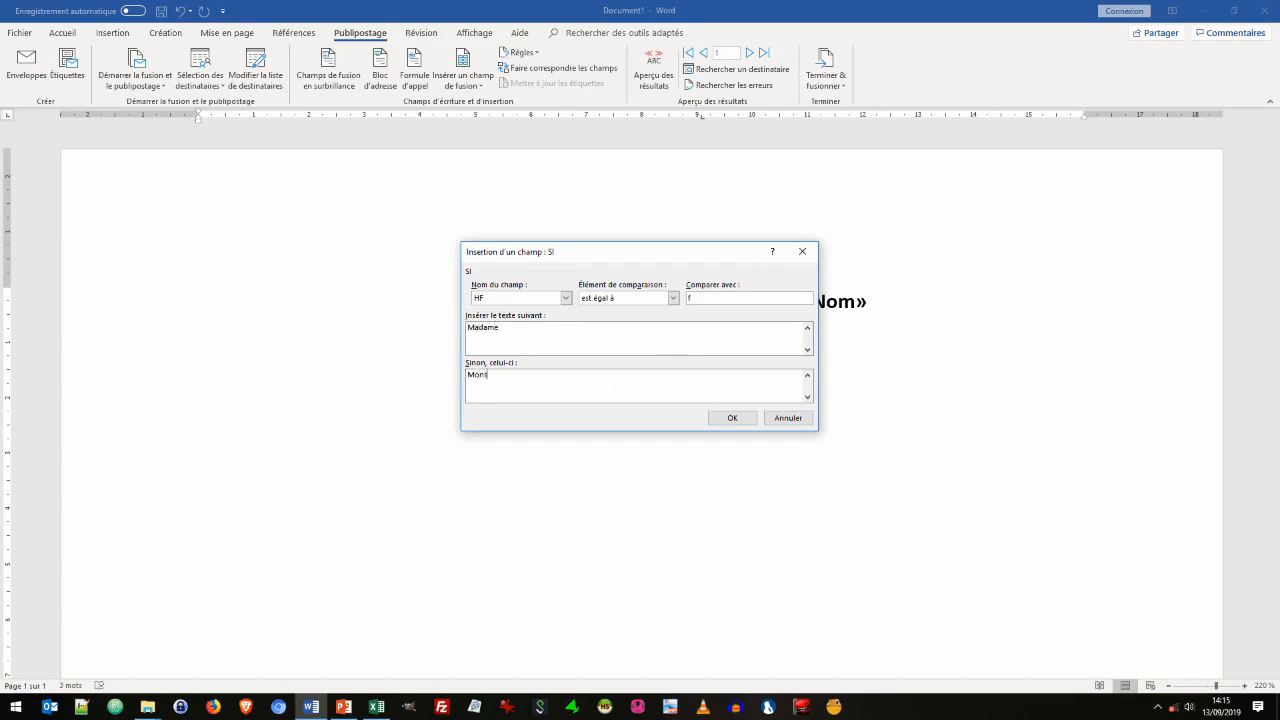
pyautogui.write('ieur')
pyautogui.click(729, 418)
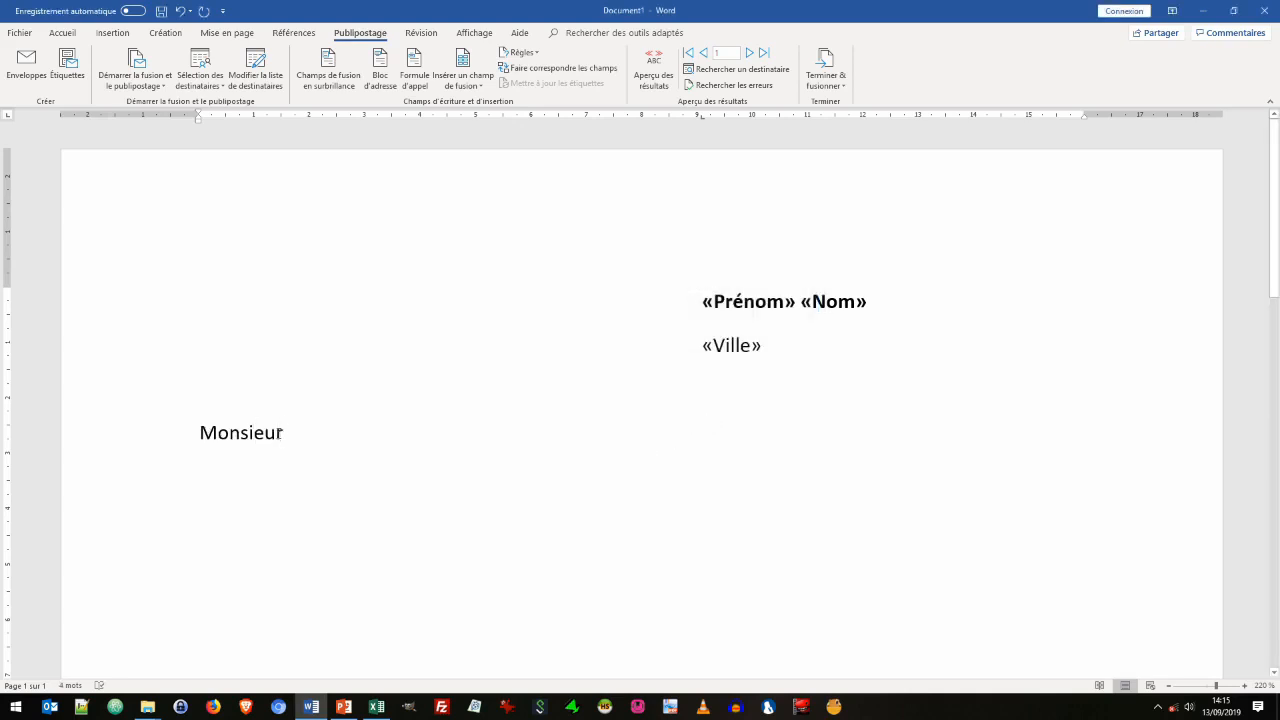
pyautogui.click(654, 70)
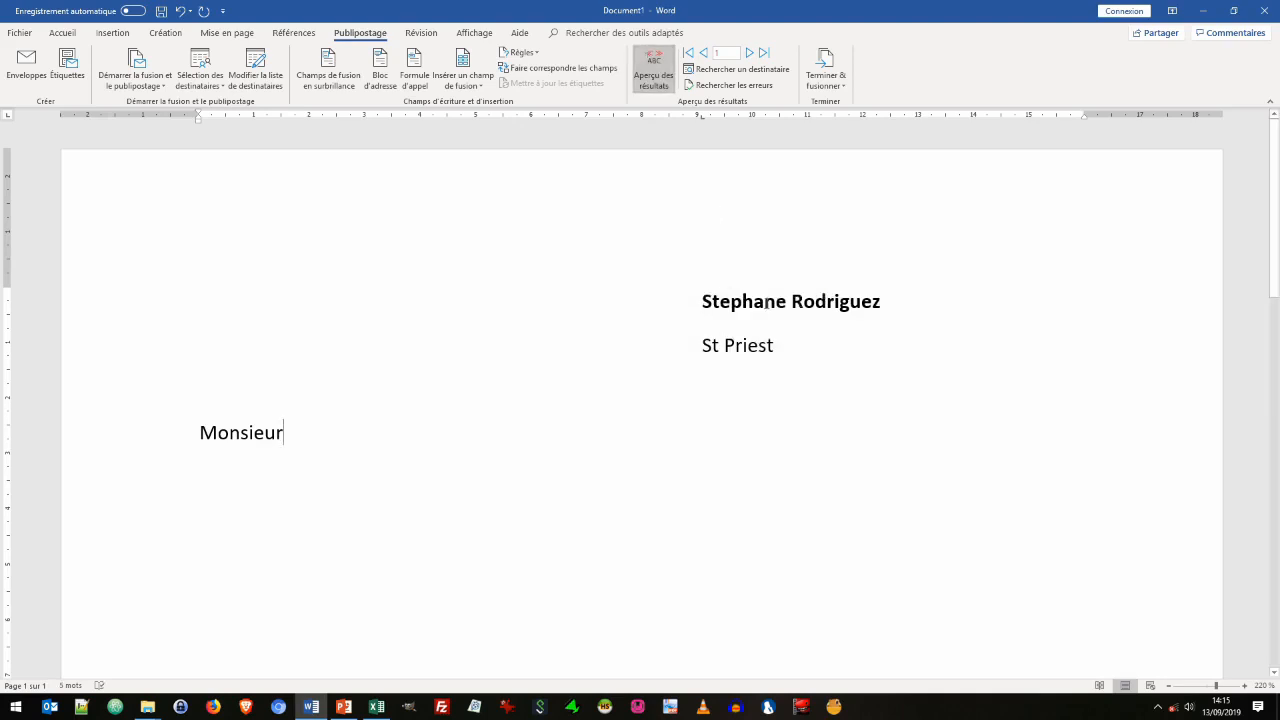
pyautogui.click(751, 54)
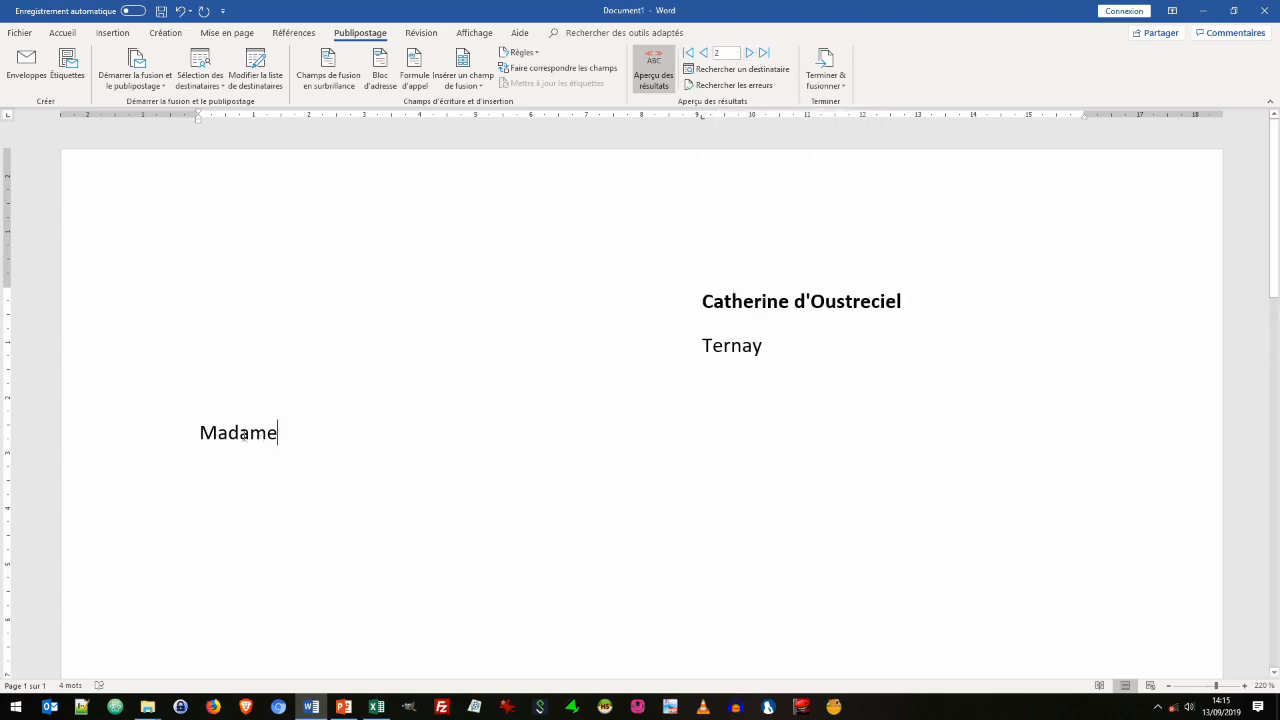
# Toggle the salutation field's code on to examine its IF condition and switch back to the result.
pyautogui.click(120, 440)
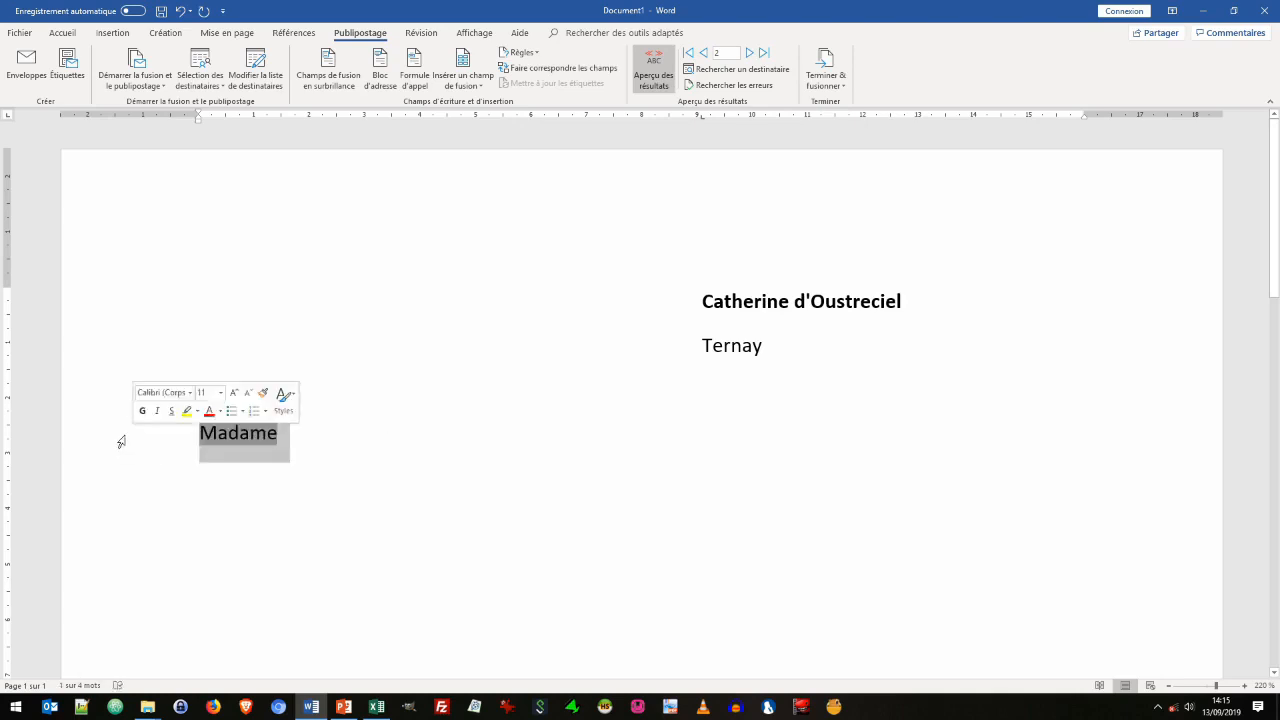
pyautogui.click(331, 432)
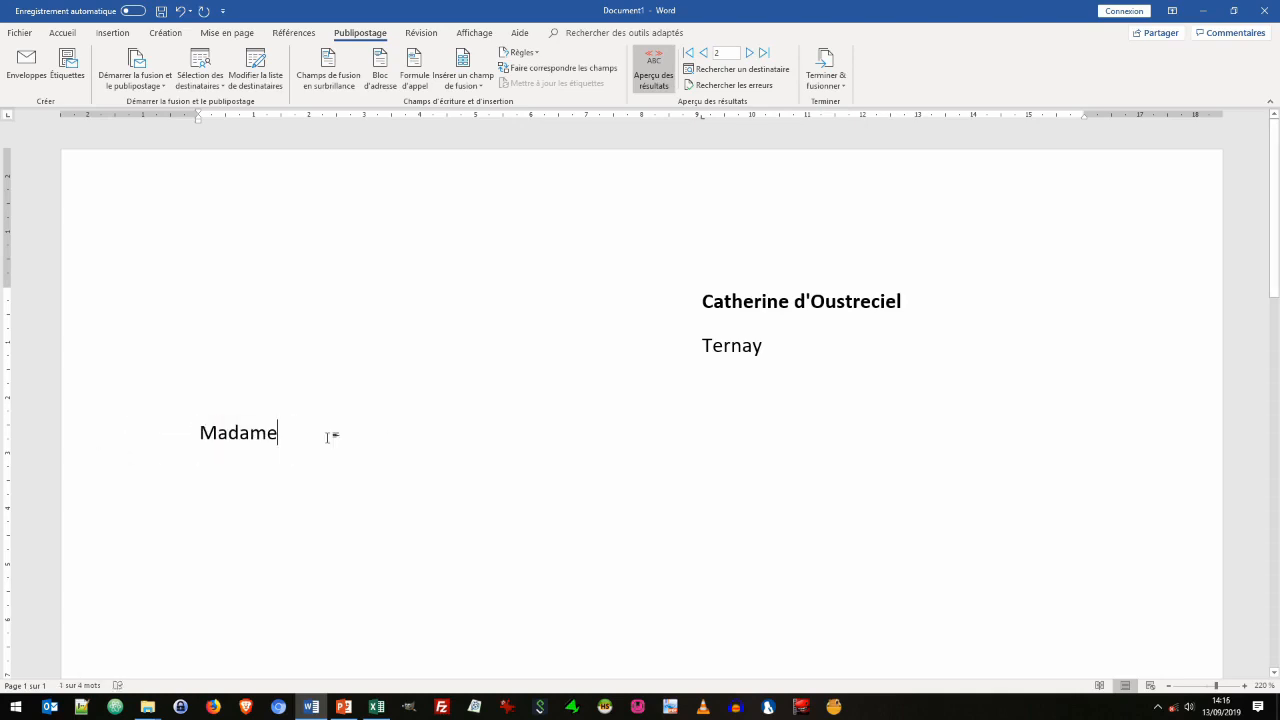
pyautogui.doubleClick(249, 432)
pyautogui.rightClick(249, 432)
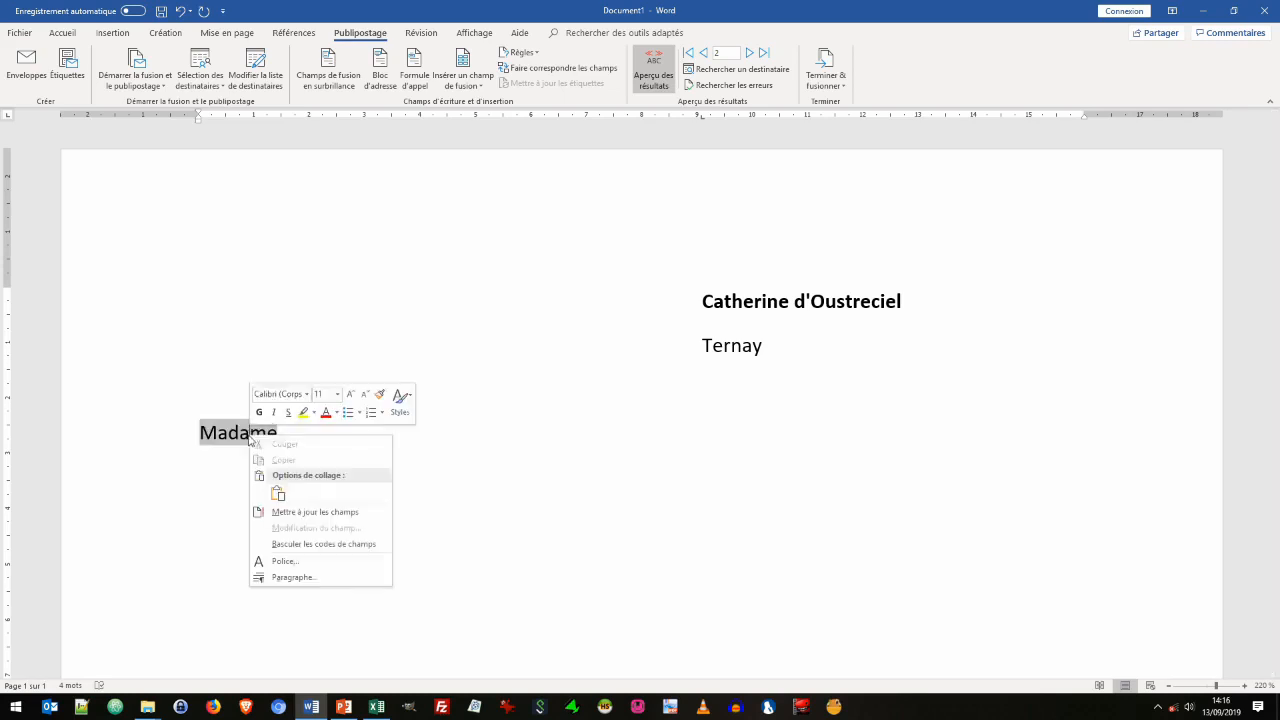
pyautogui.click(325, 546)
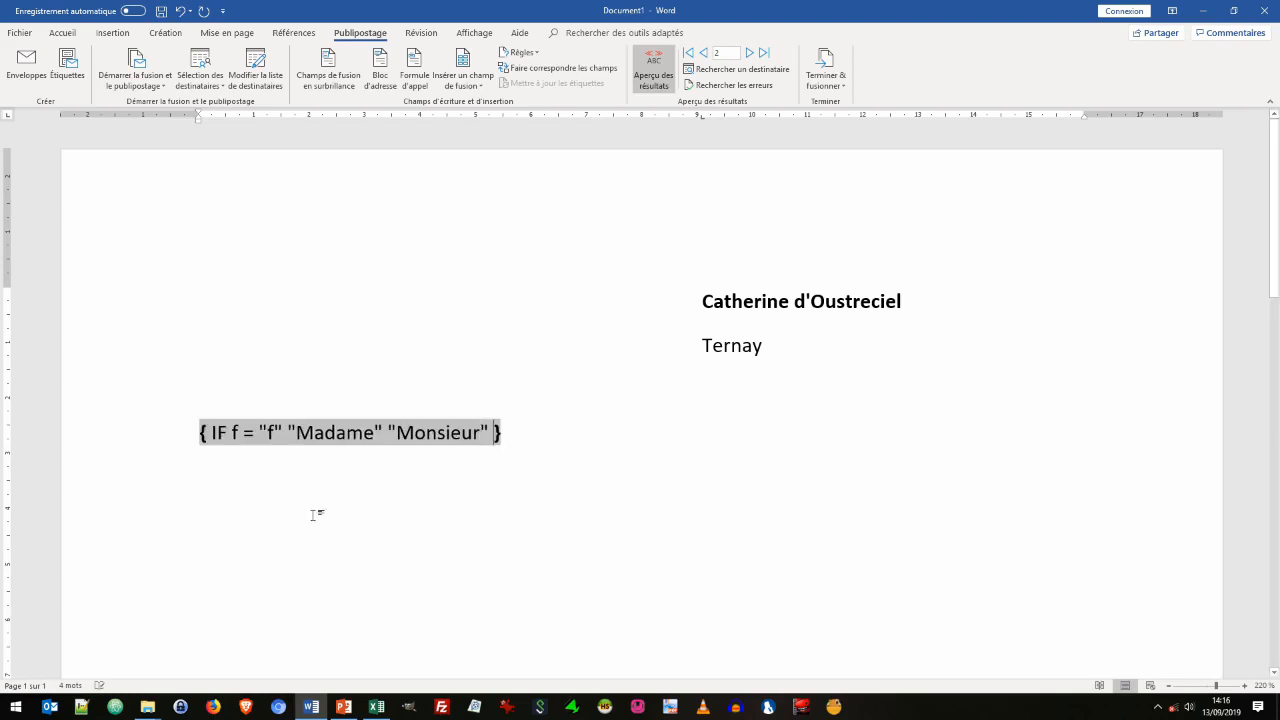
pyautogui.rightClick(347, 432)
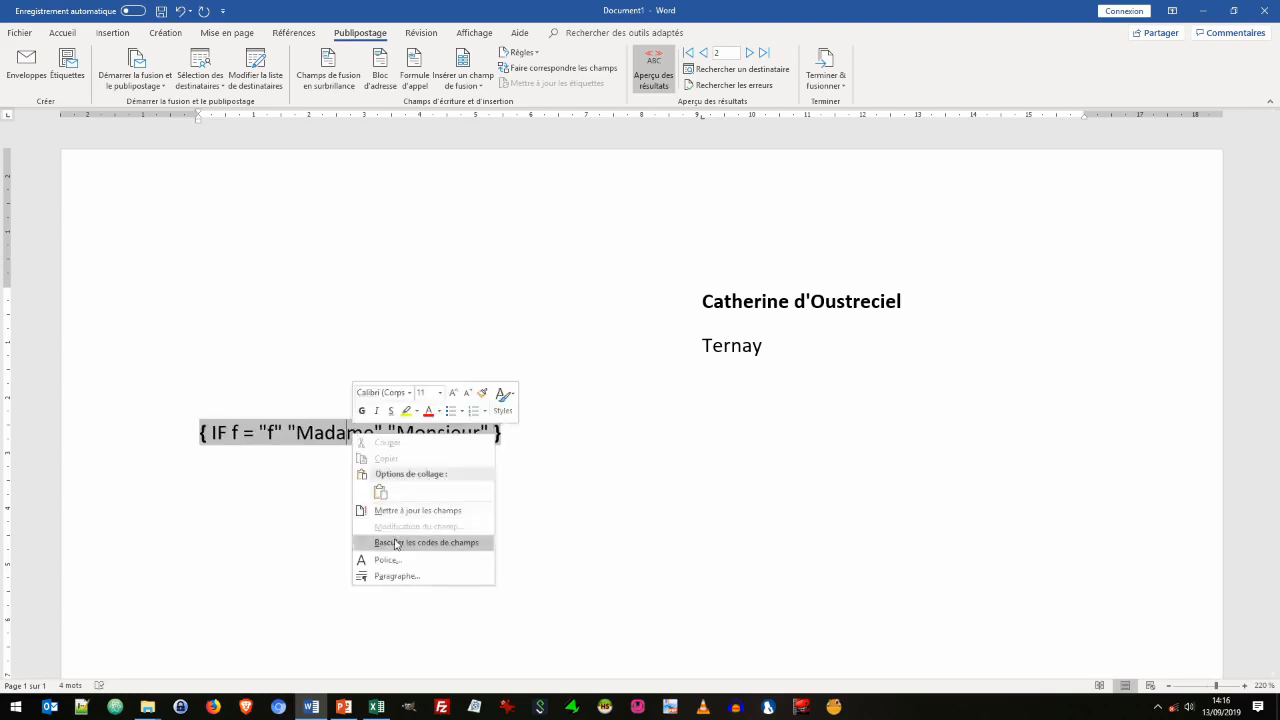
pyautogui.click(398, 541)
pyautogui.click(314, 436)
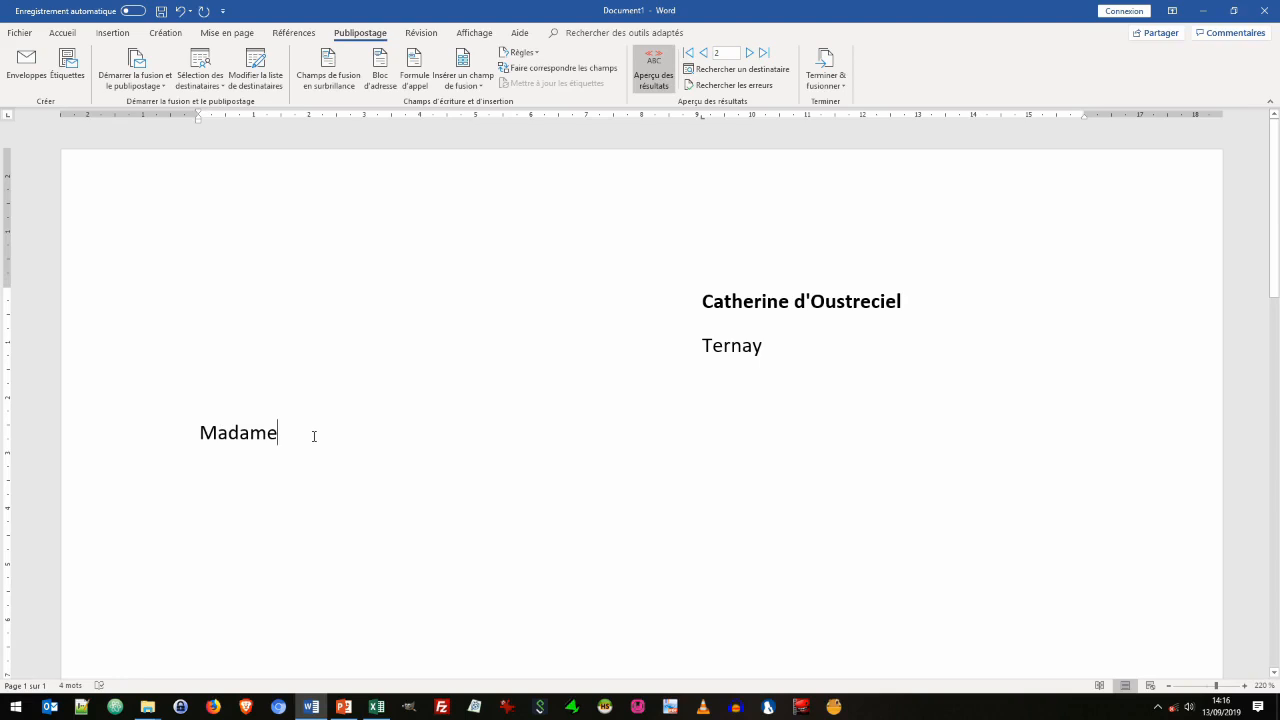
# Reveal all field codes, change the IF rule's texts to "Chère Madame" and "Cher Monsieur", and hide the codes again.
pyautogui.hotkey('alt', 'F9')
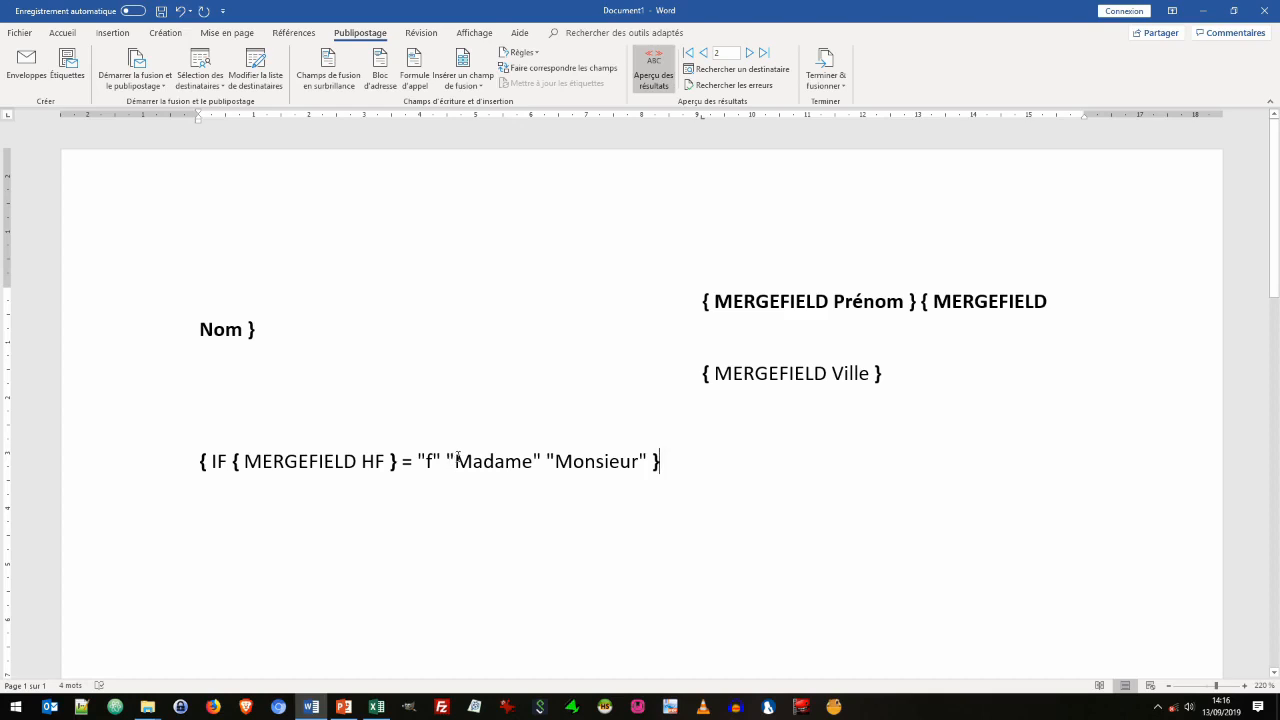
pyautogui.click(473, 460)
pyautogui.write('Chère')
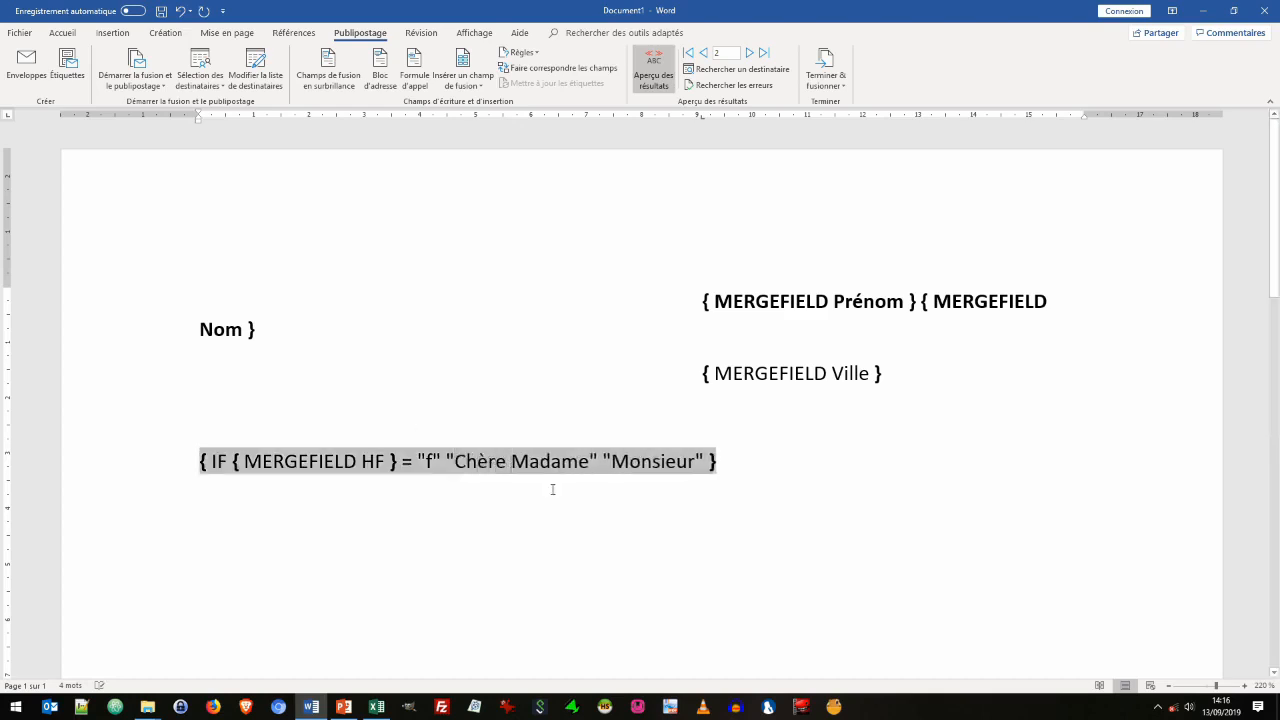
pyautogui.click(611, 463)
pyautogui.write('Cher')
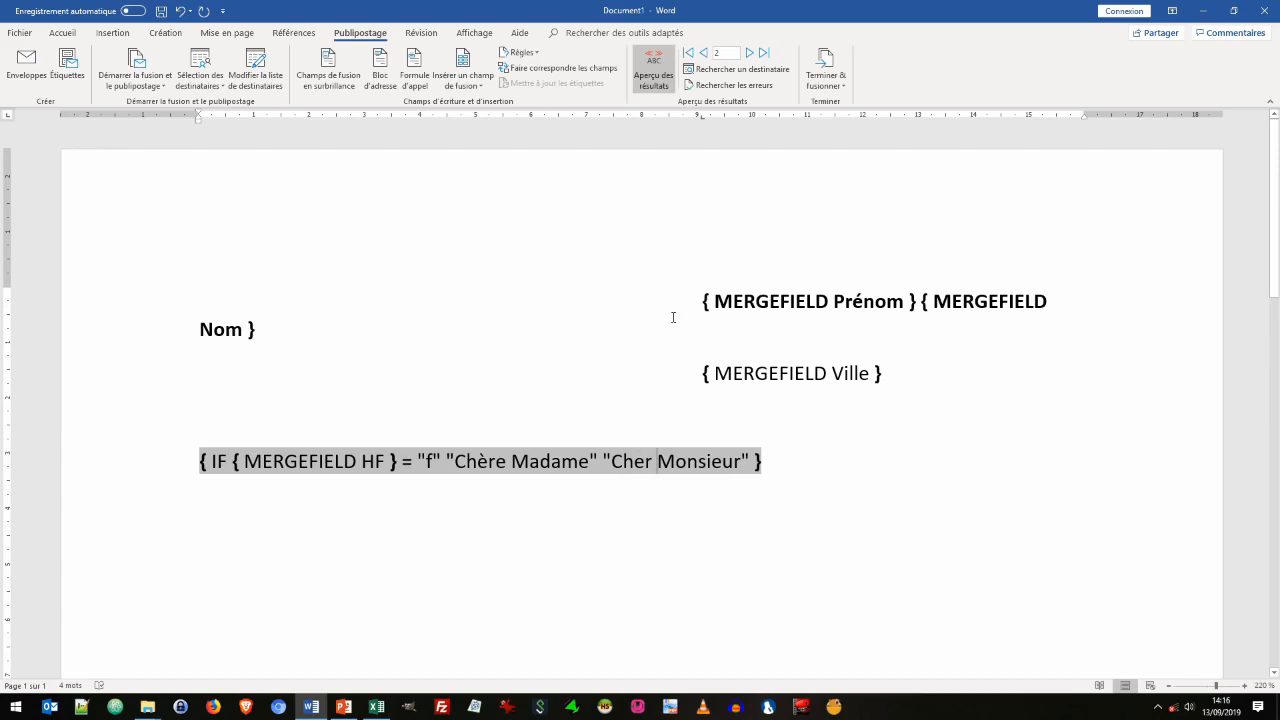
pyautogui.hotkey('alt', 'F9')
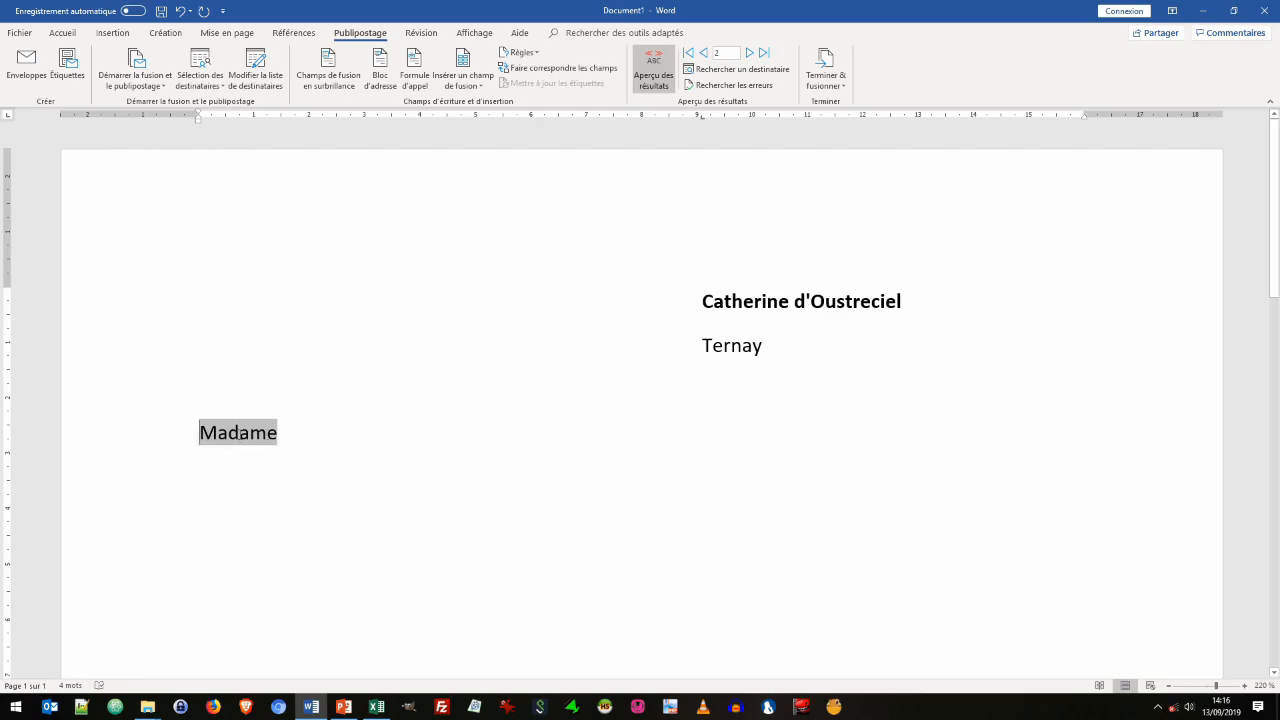
# Refresh the salutation by previewing the third record and returning to the second.
pyautogui.rightClick(239, 433)
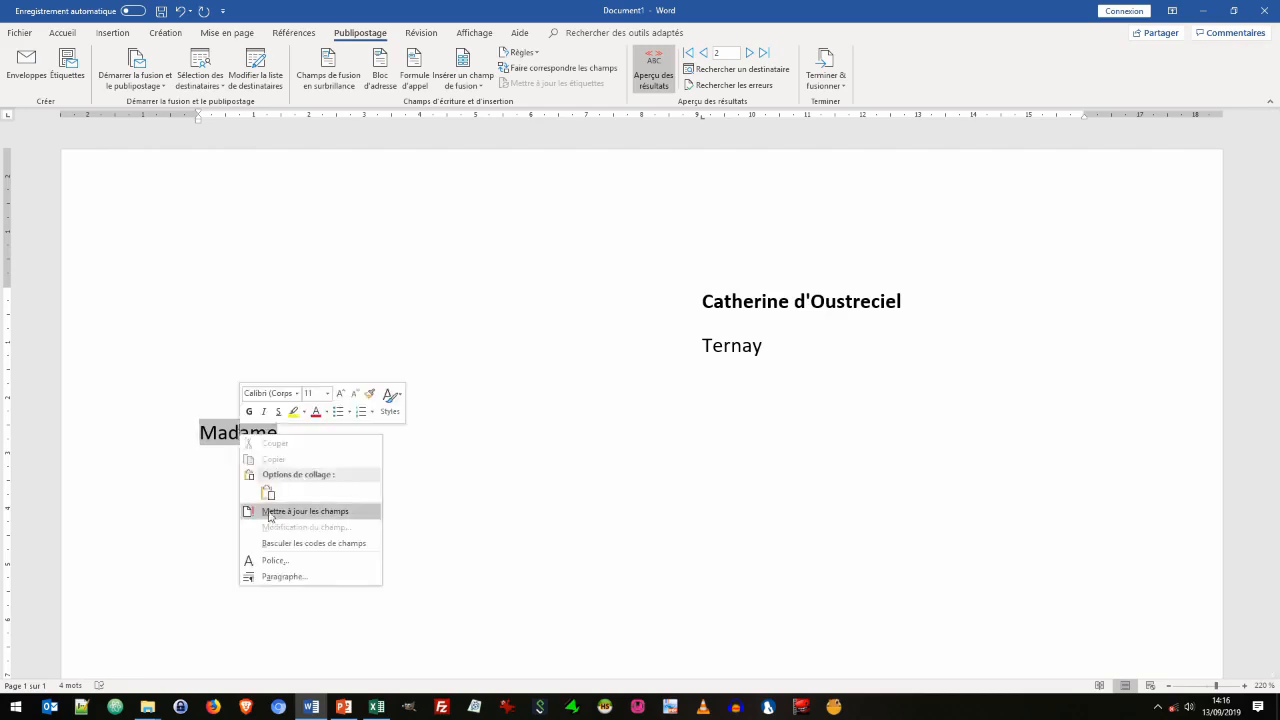
pyautogui.click(222, 467)
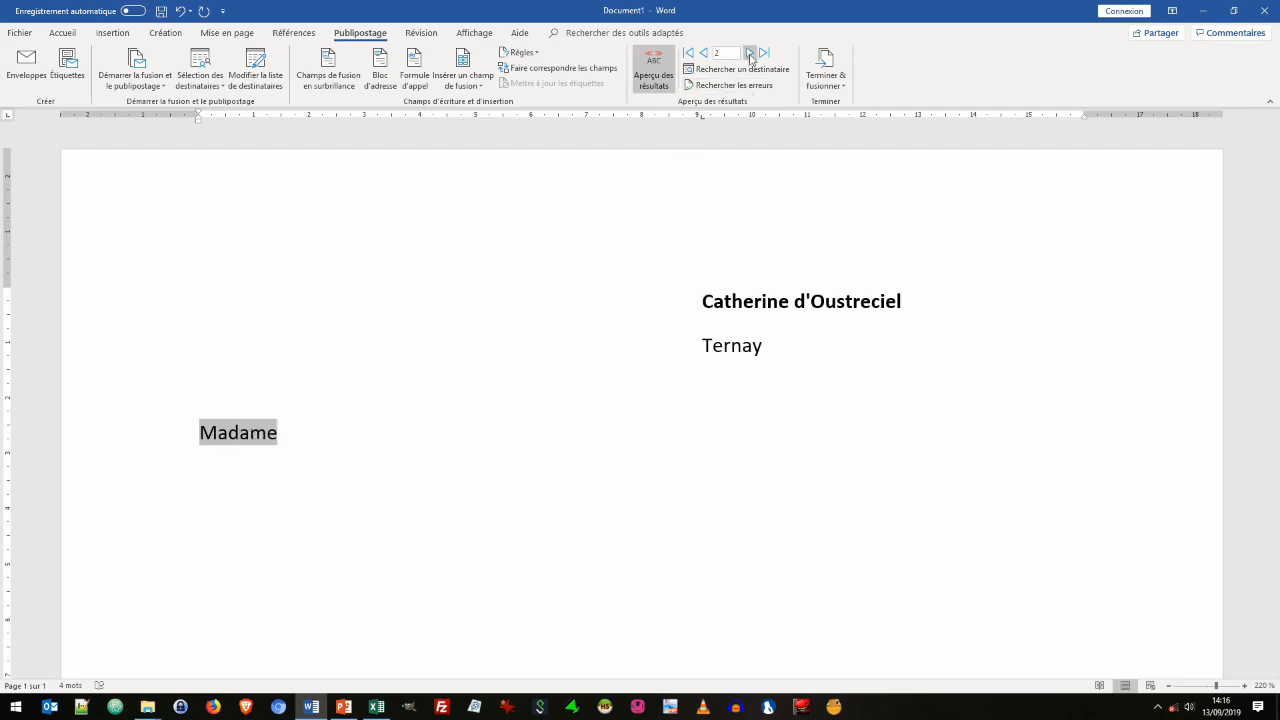
pyautogui.click(750, 53)
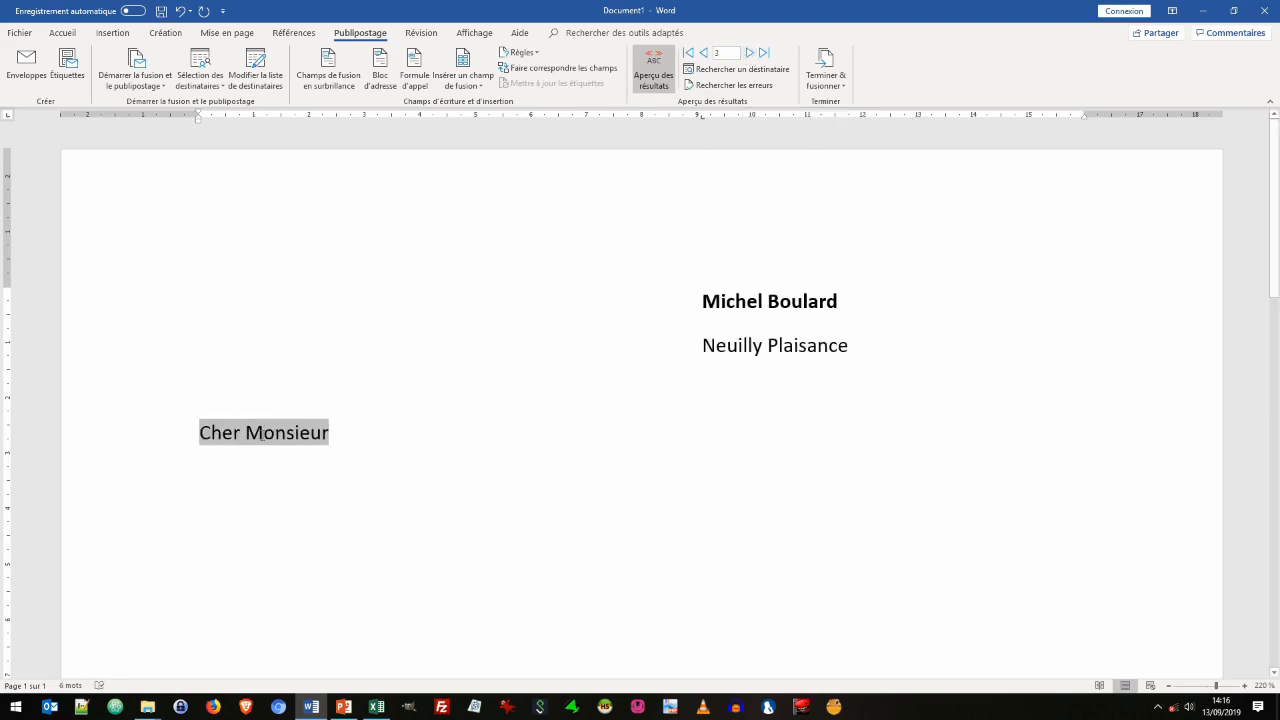
pyautogui.click(704, 53)
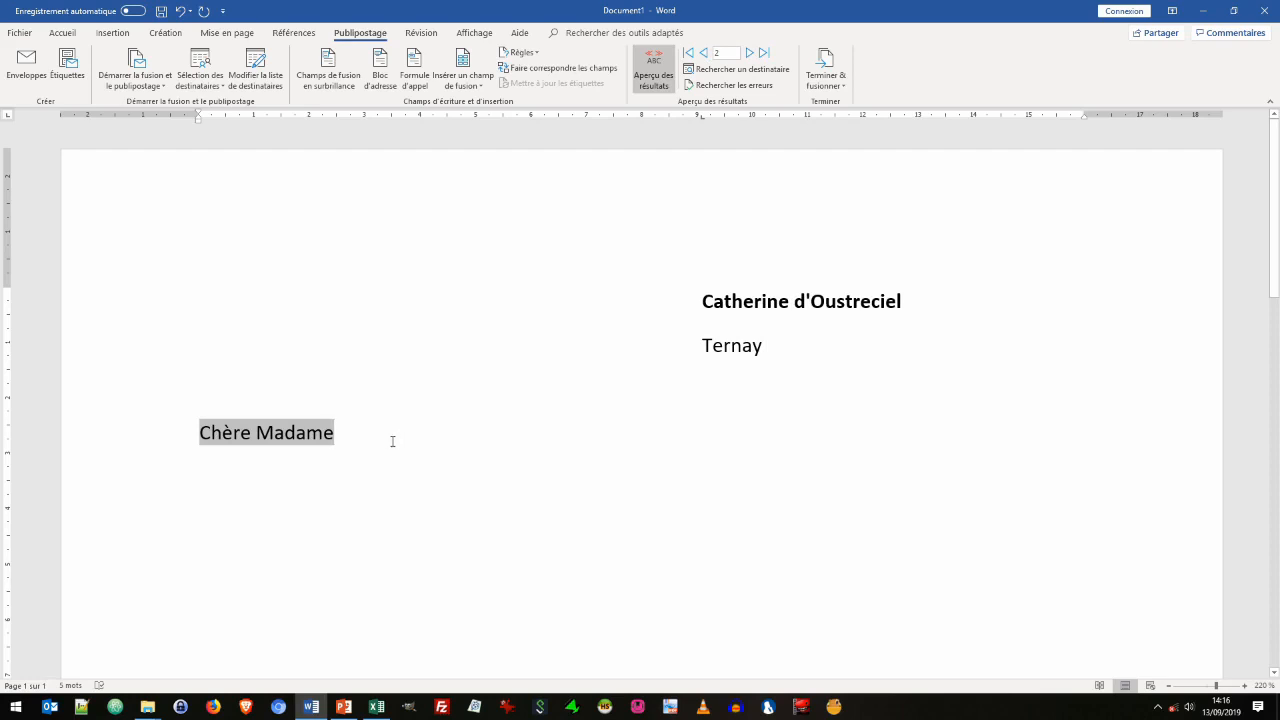
# Add a comma after the salutation and a new line "Premier achat :" followed by the Premier_achat merge field.
pyautogui.write(', ')
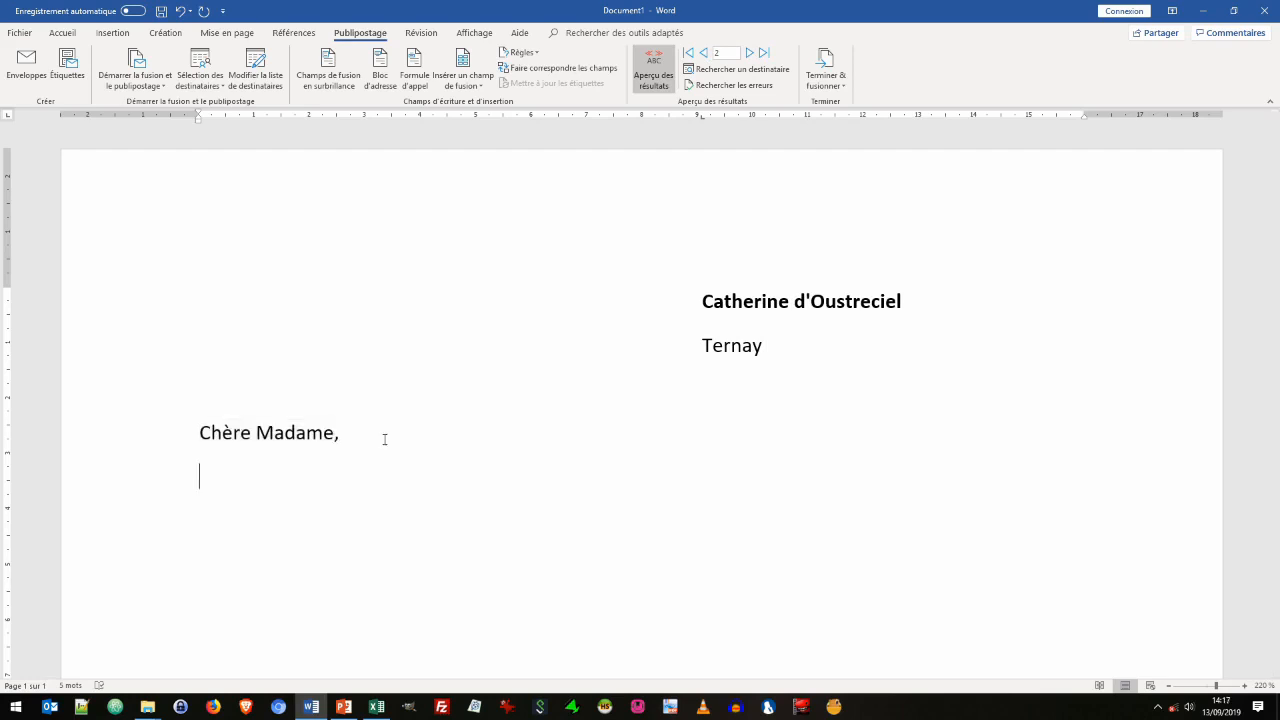
pyautogui.write('Premier achat')
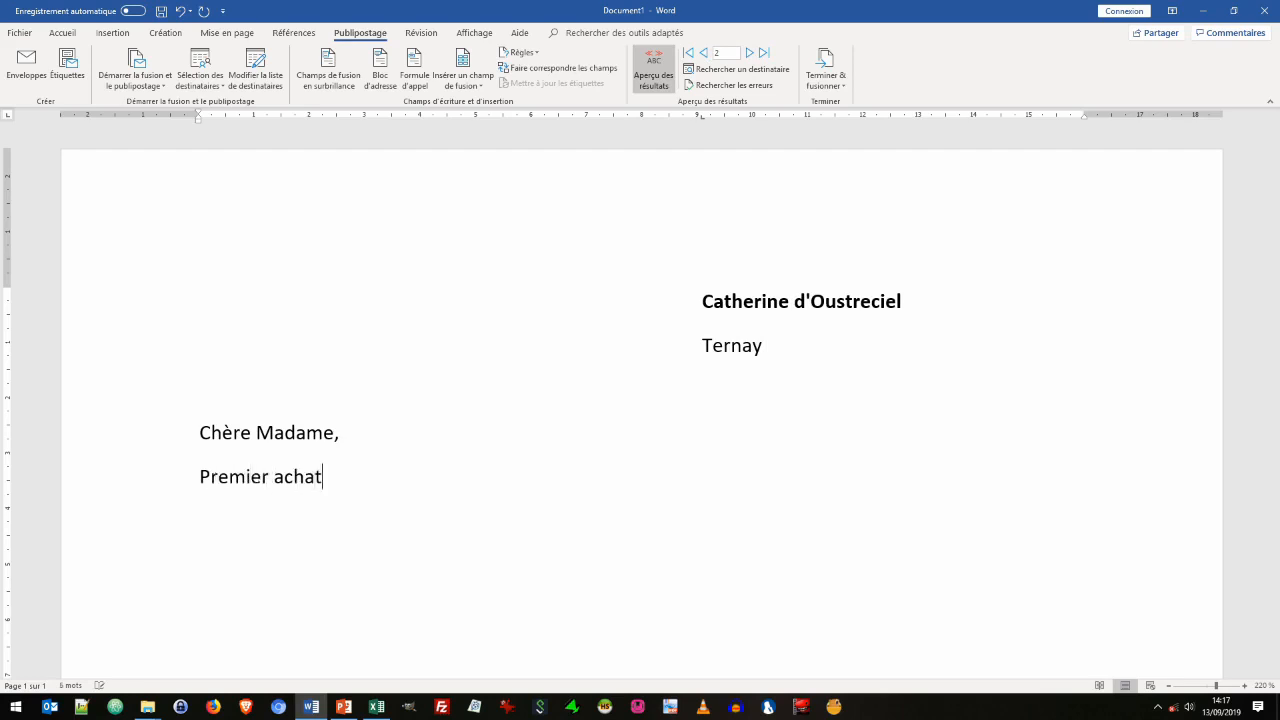
pyautogui.write(' :')
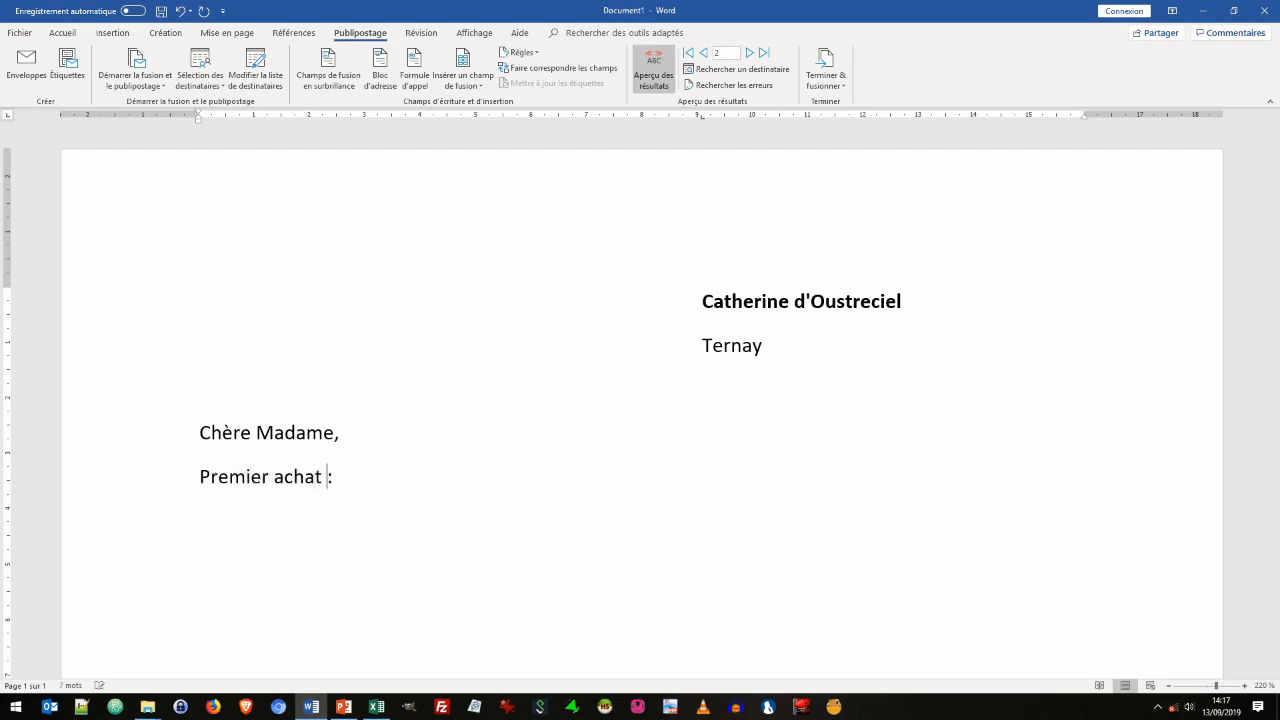
pyautogui.click(475, 85)
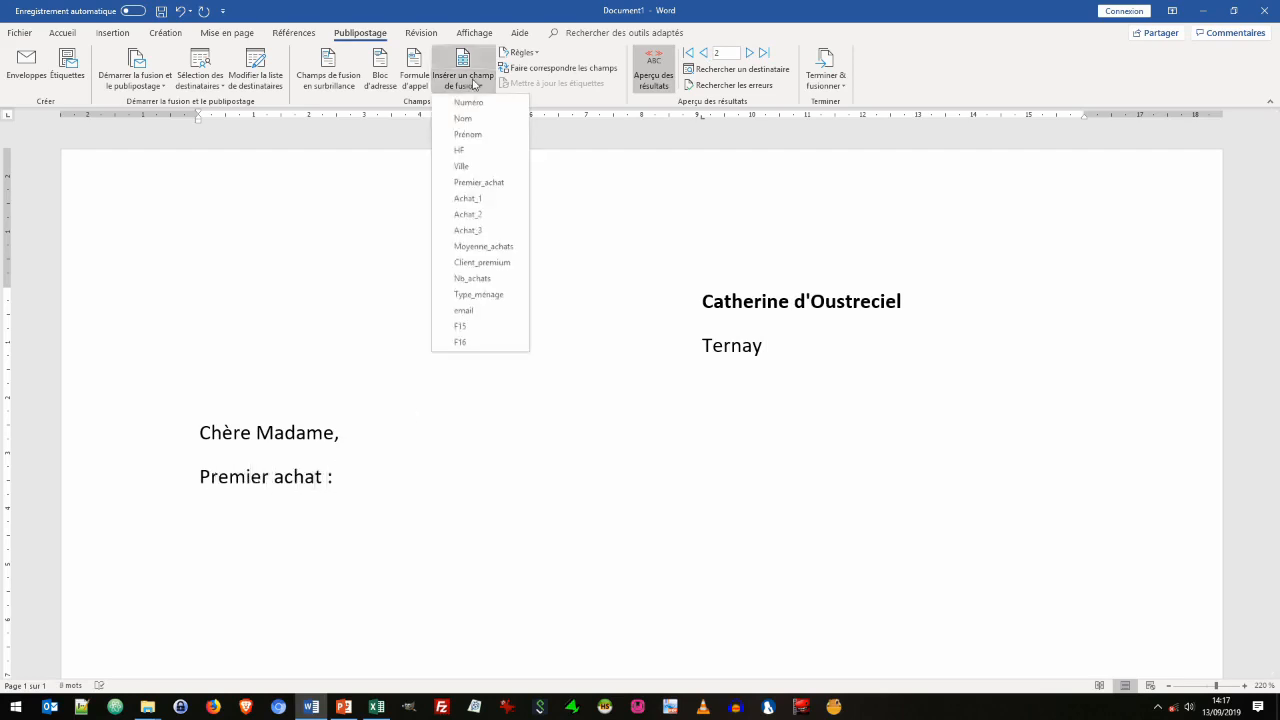
pyautogui.click(490, 182)
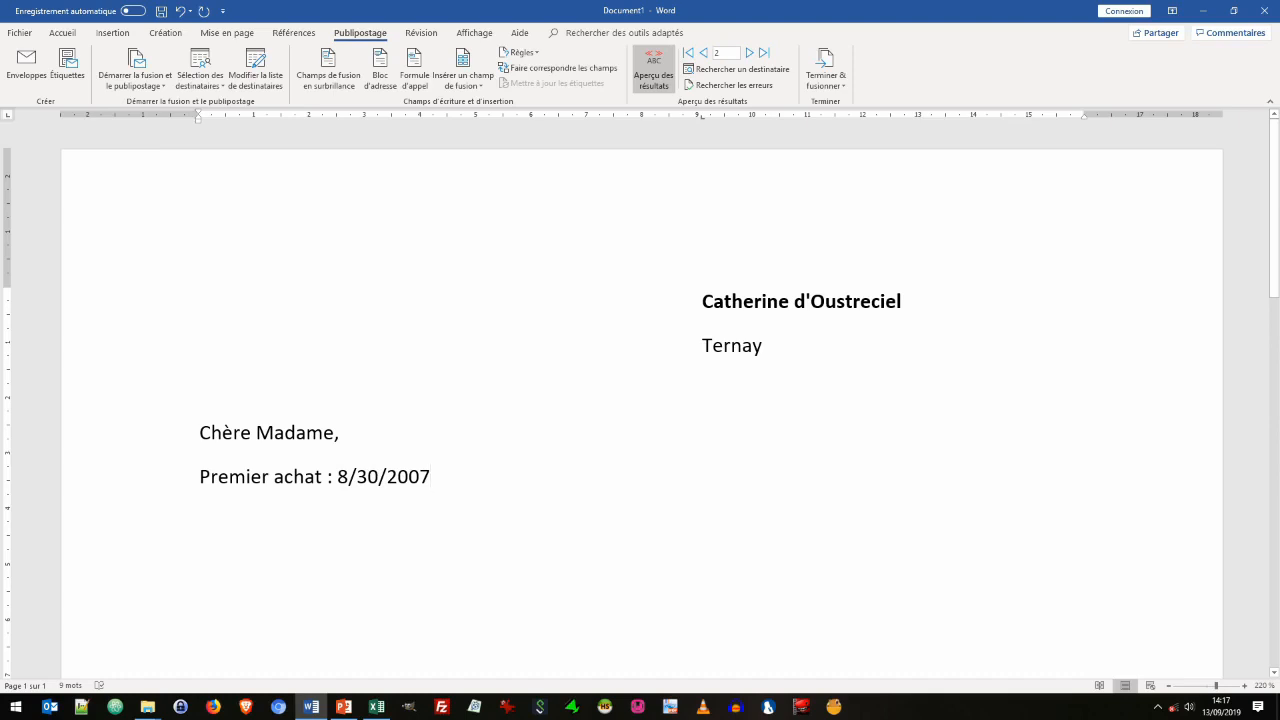
# Add a line "Moyenne achats :" followed by the Moyenne_achats merge field.
pyautogui.press('Return')
pyautogui.write('Moyenne a')
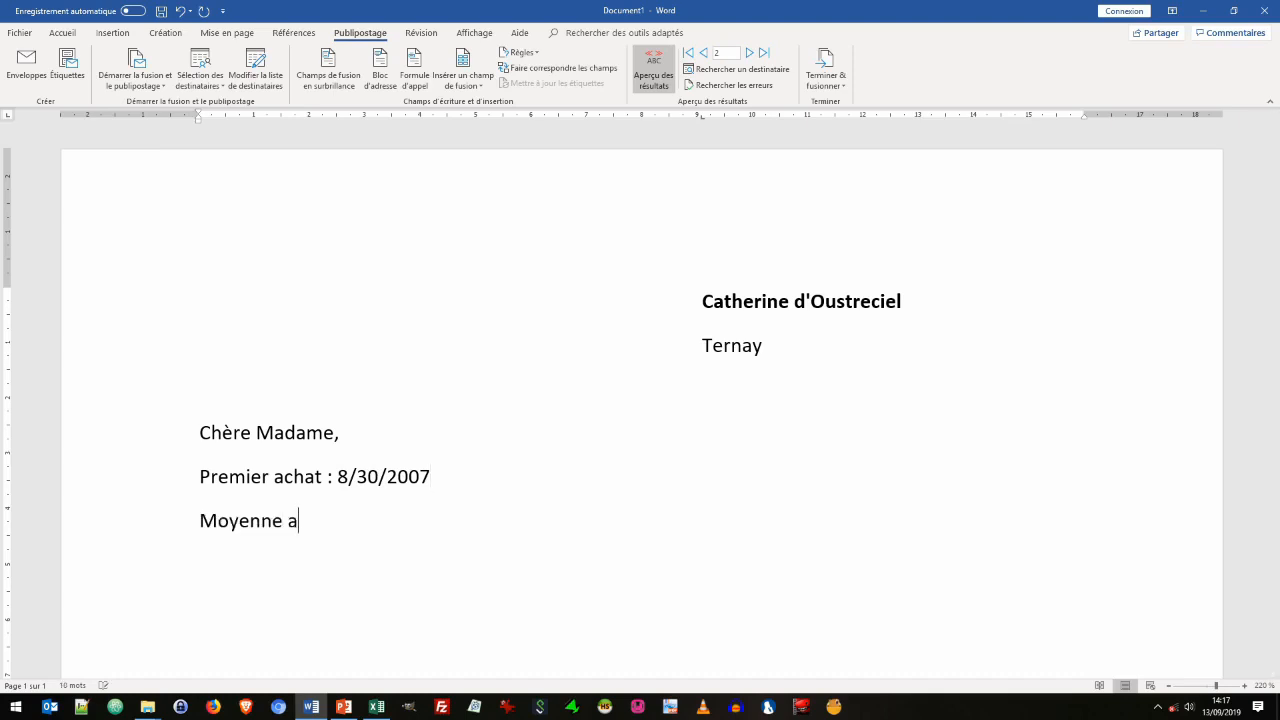
pyautogui.write('chats :')
pyautogui.click(463, 82)
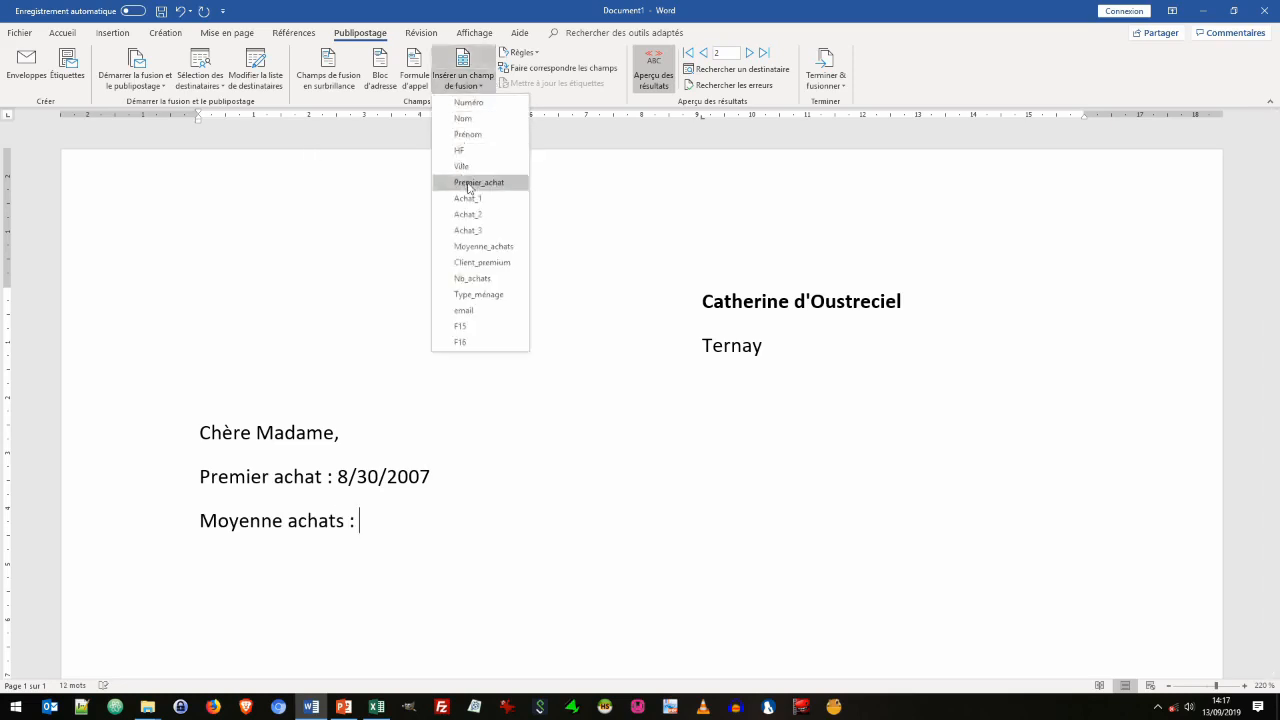
pyautogui.click(495, 251)
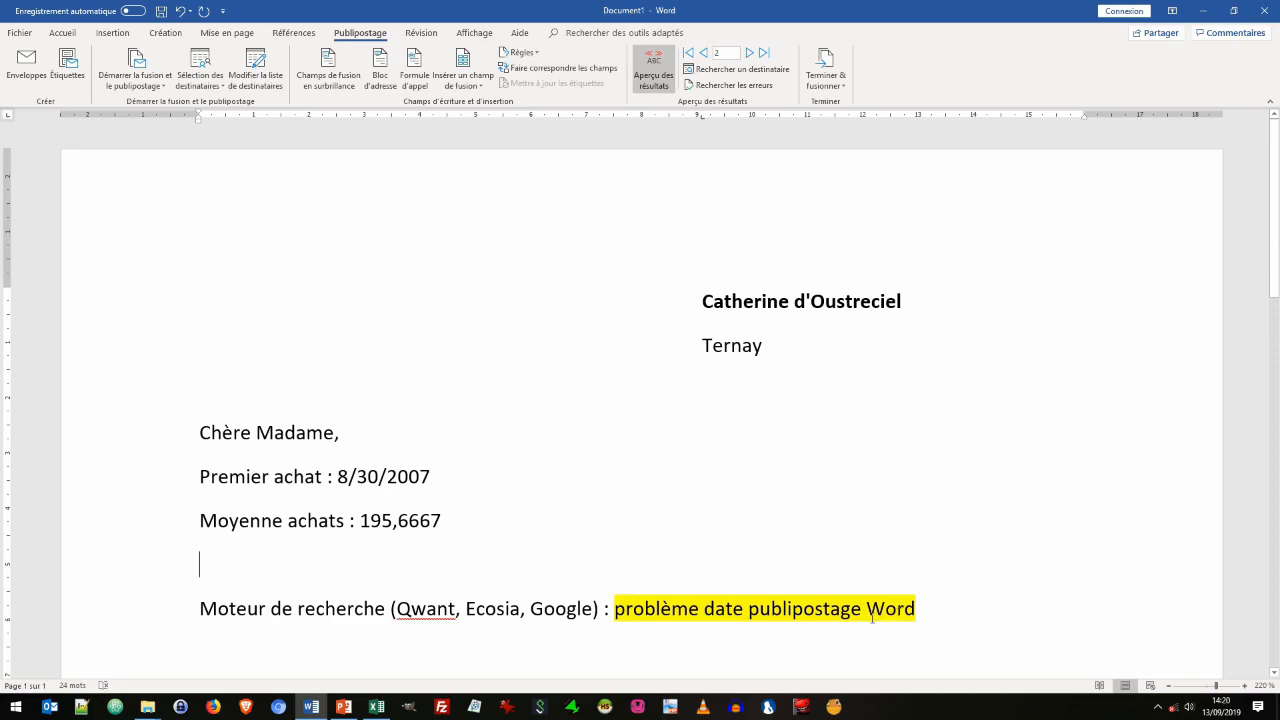
# Add the date switch \@ "dddd d MMMM yyyy" to the Premier_achat field code and refresh the preview by moving to the next record.
pyautogui.click(388, 479)
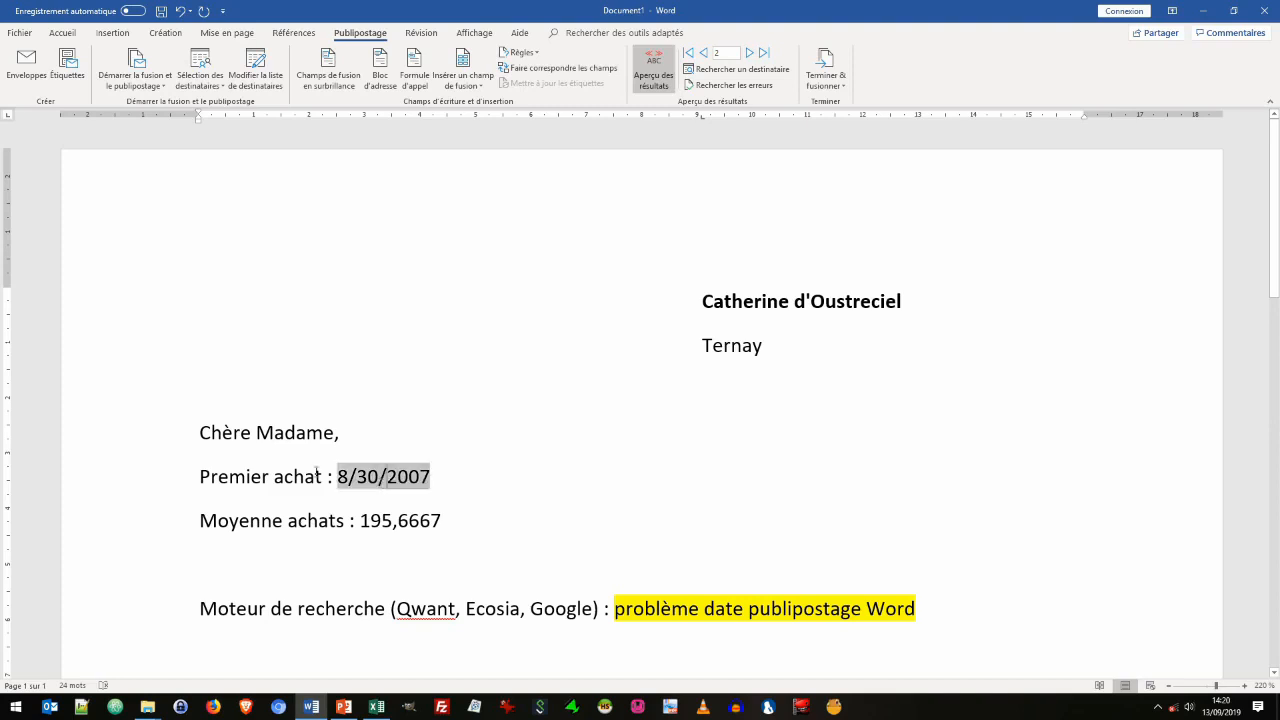
pyautogui.rightClick(384, 478)
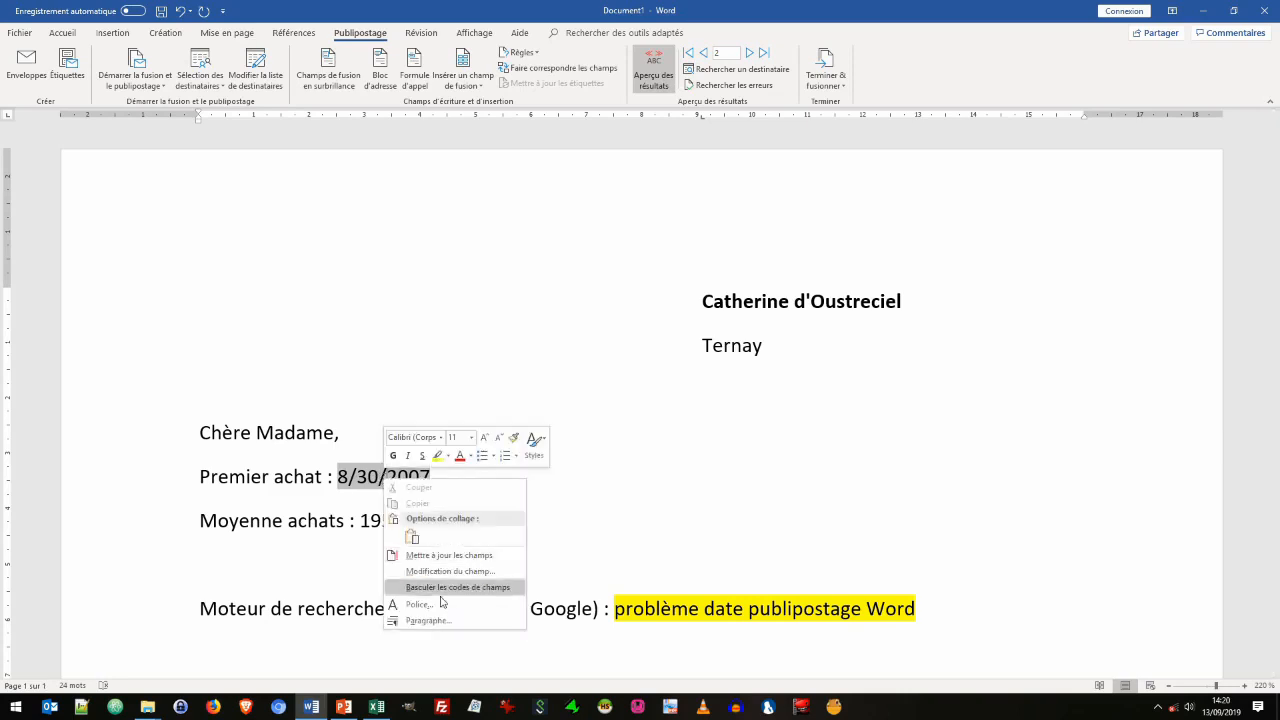
pyautogui.press('Escape')
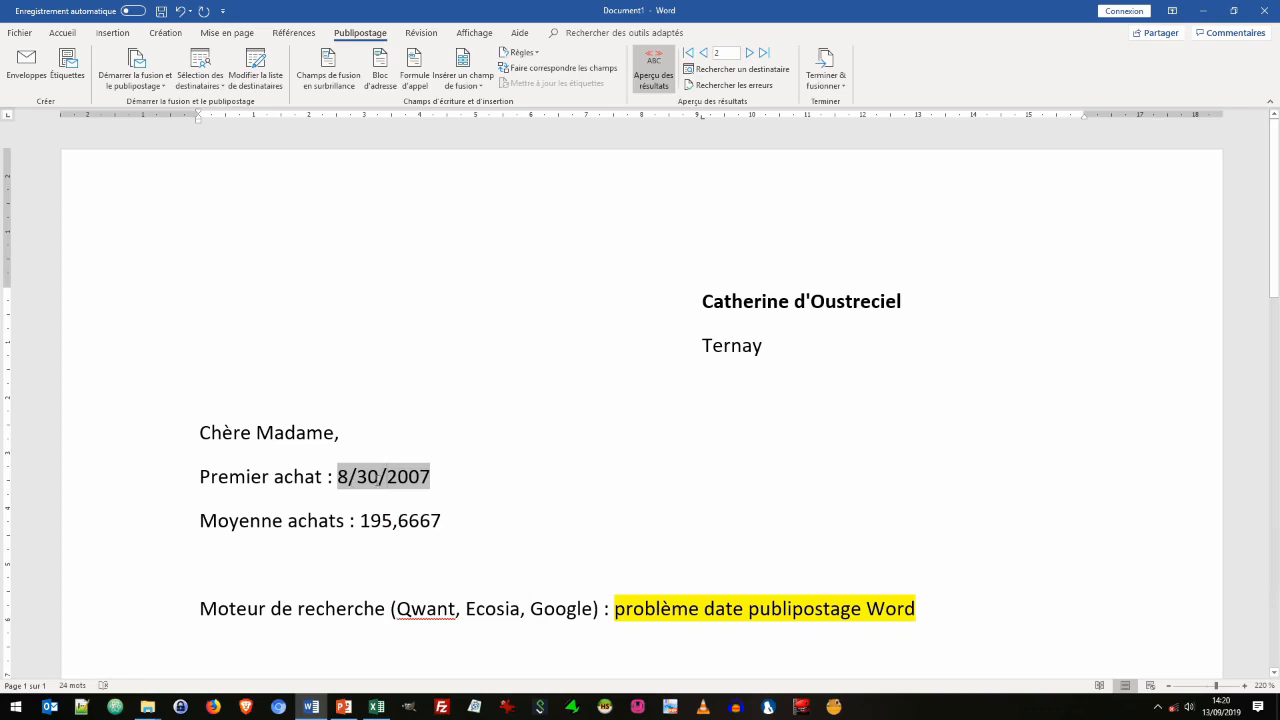
pyautogui.hotkey('alt', 'F9')
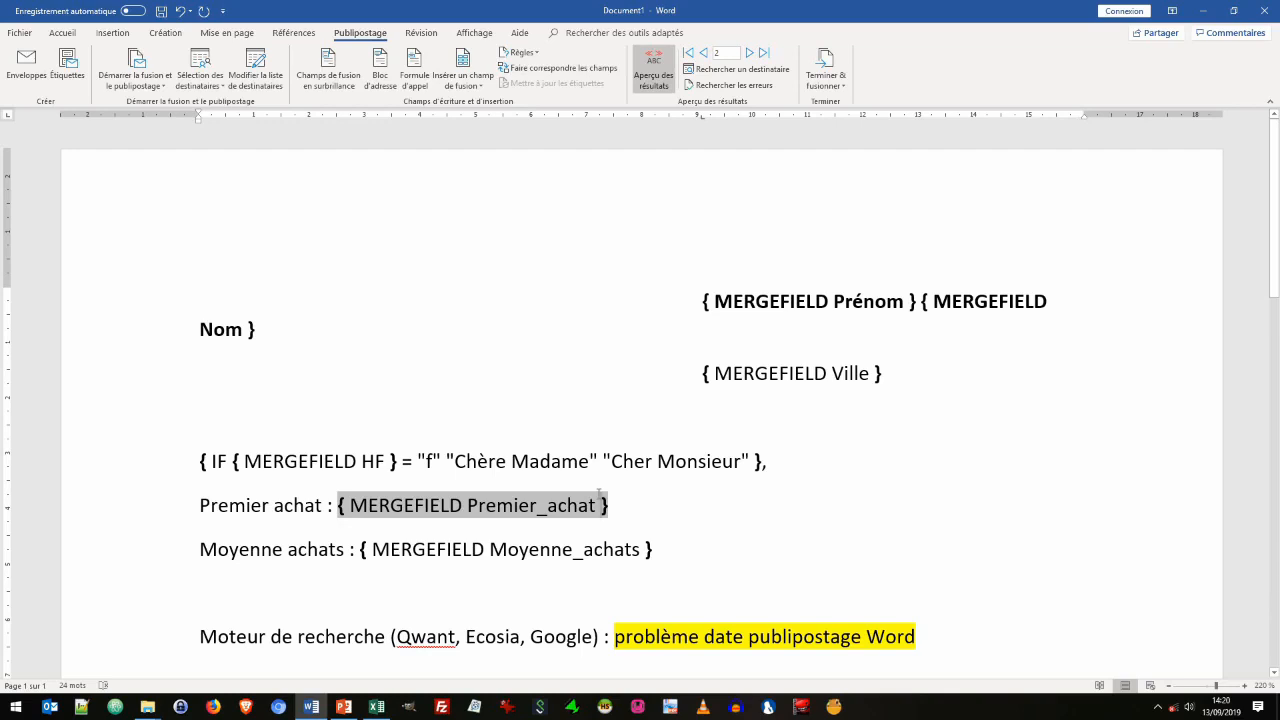
pyautogui.write('\\@')
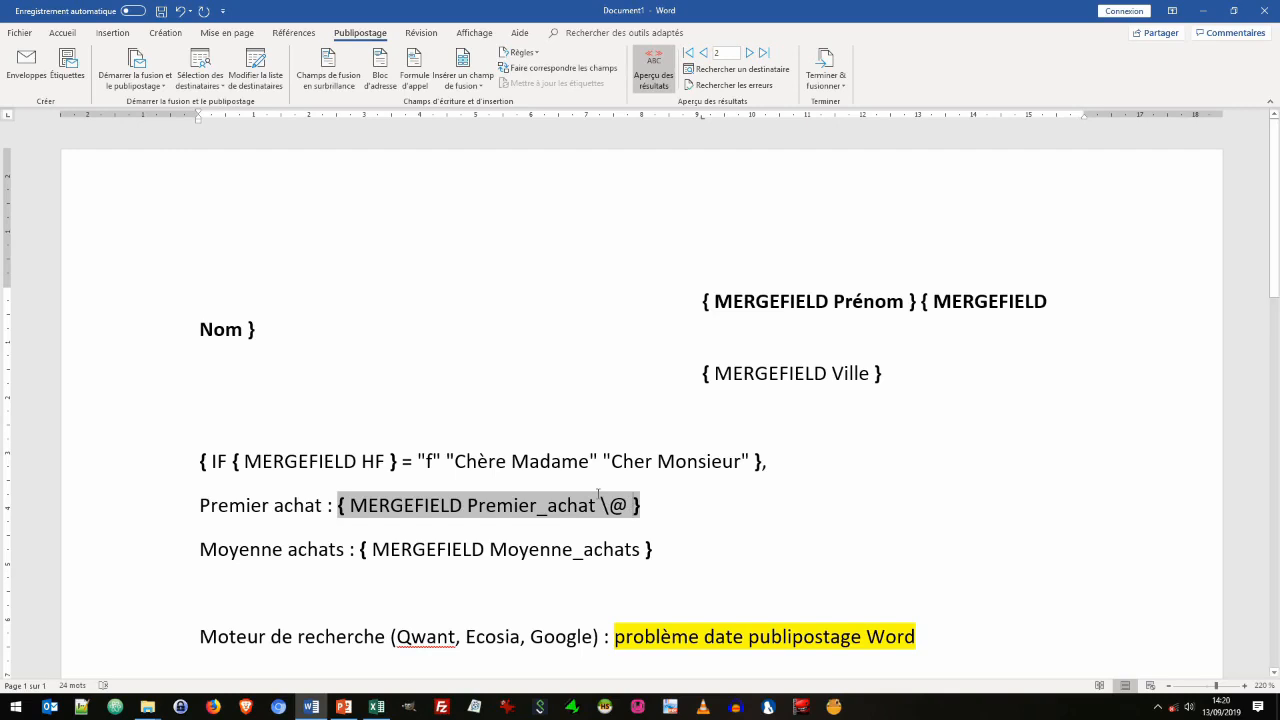
pyautogui.write(' "')
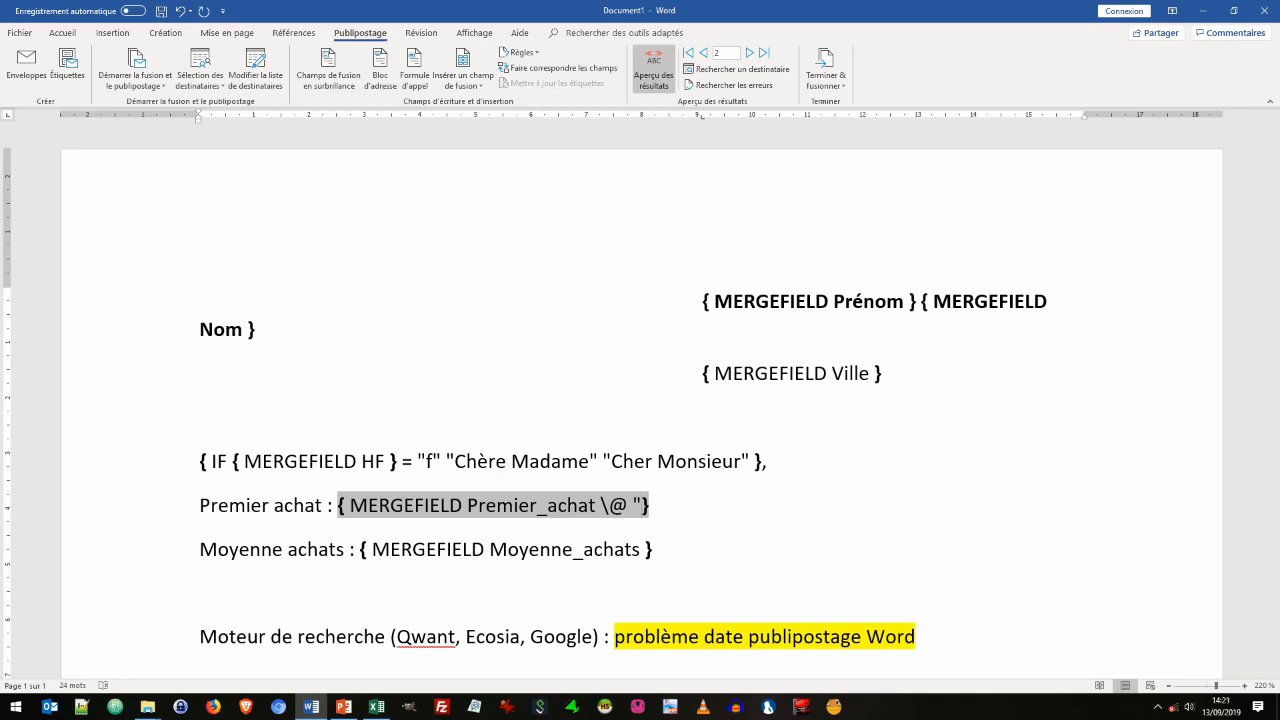
pyautogui.write('dddd')
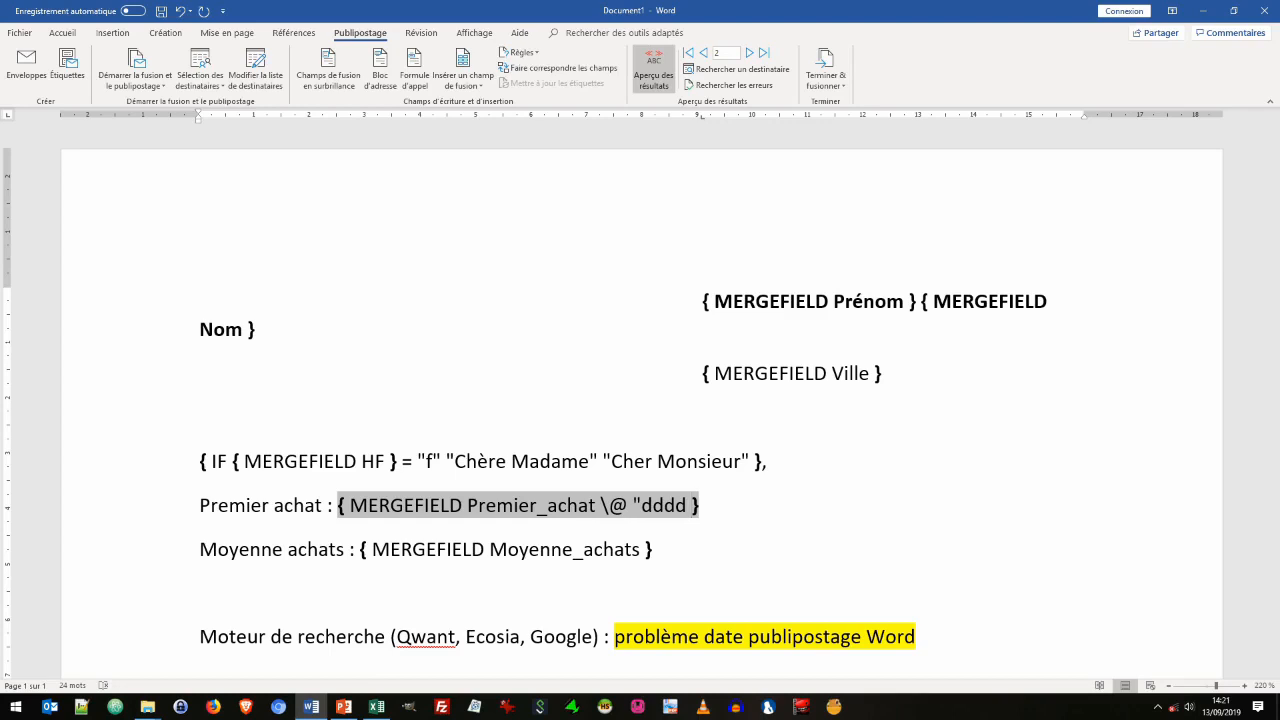
pyautogui.write(' d MMMM')
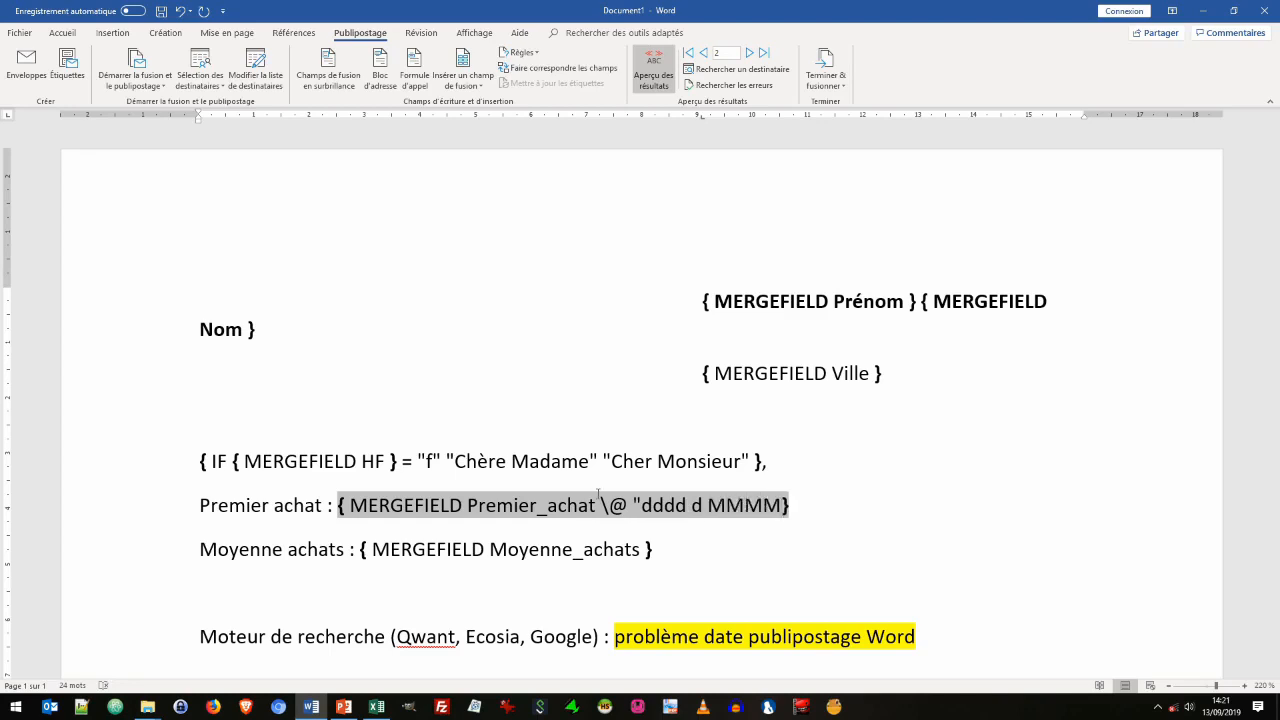
pyautogui.write(' yyy')
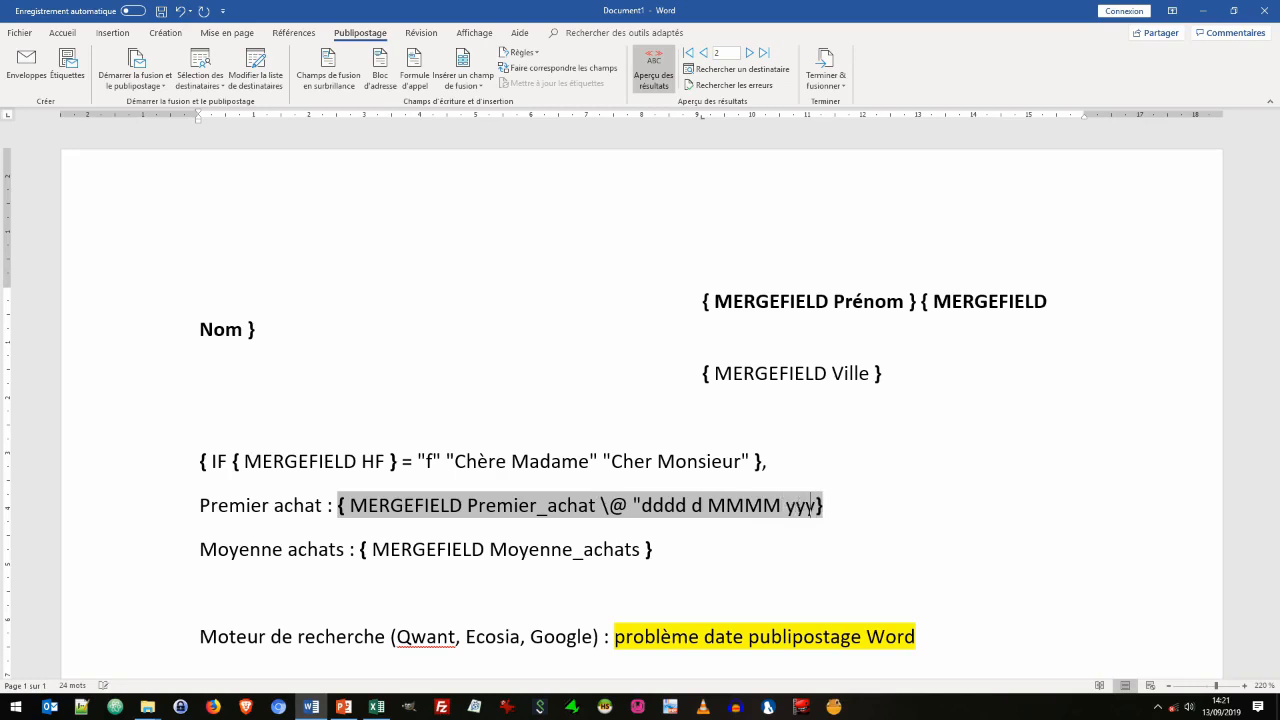
pyautogui.write('y"')
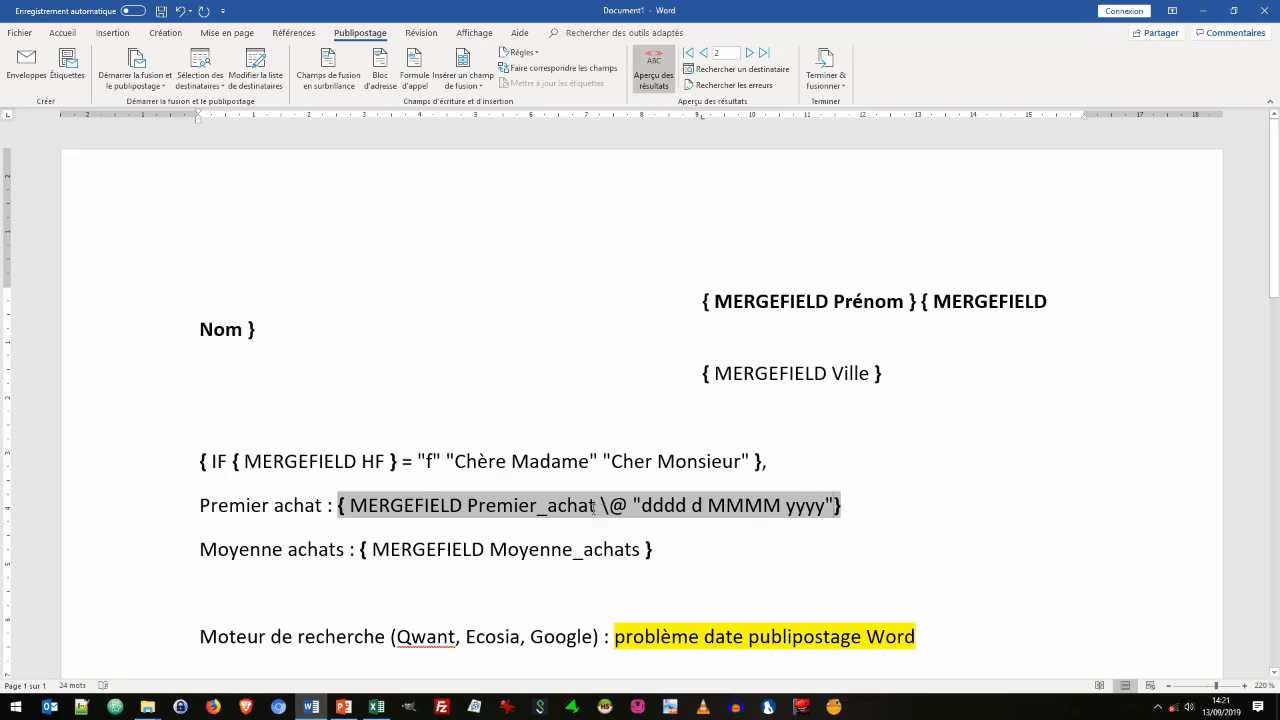
pyautogui.hotkey('alt', 'F9')
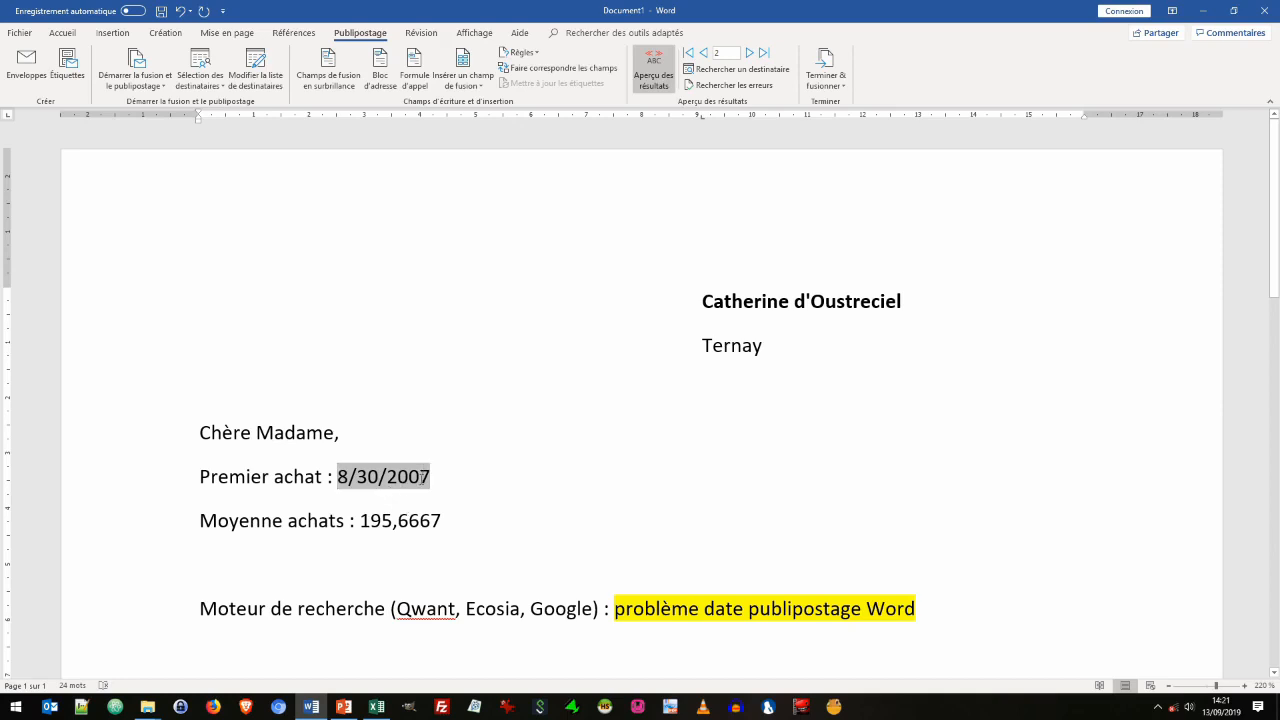
pyautogui.click(750, 53)
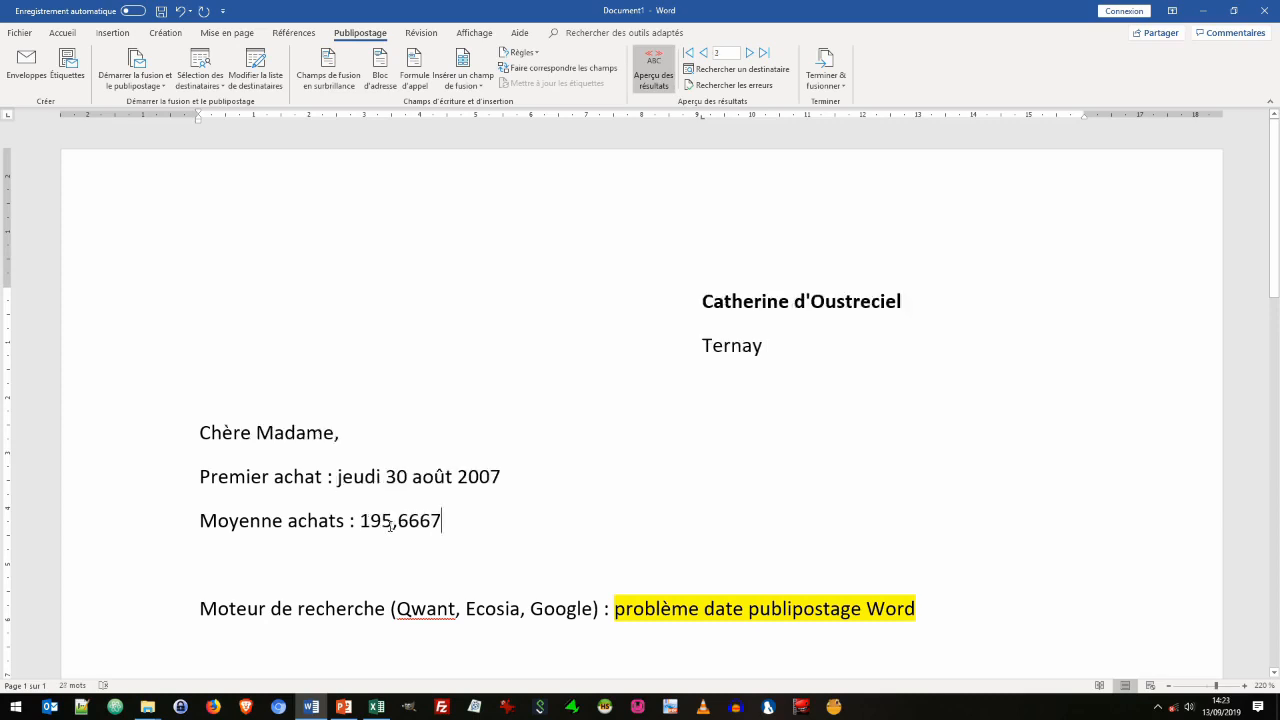
# Show the Moyenne_achats field code and add the numeric switch \# "0,00" to it.
pyautogui.click(390, 519)
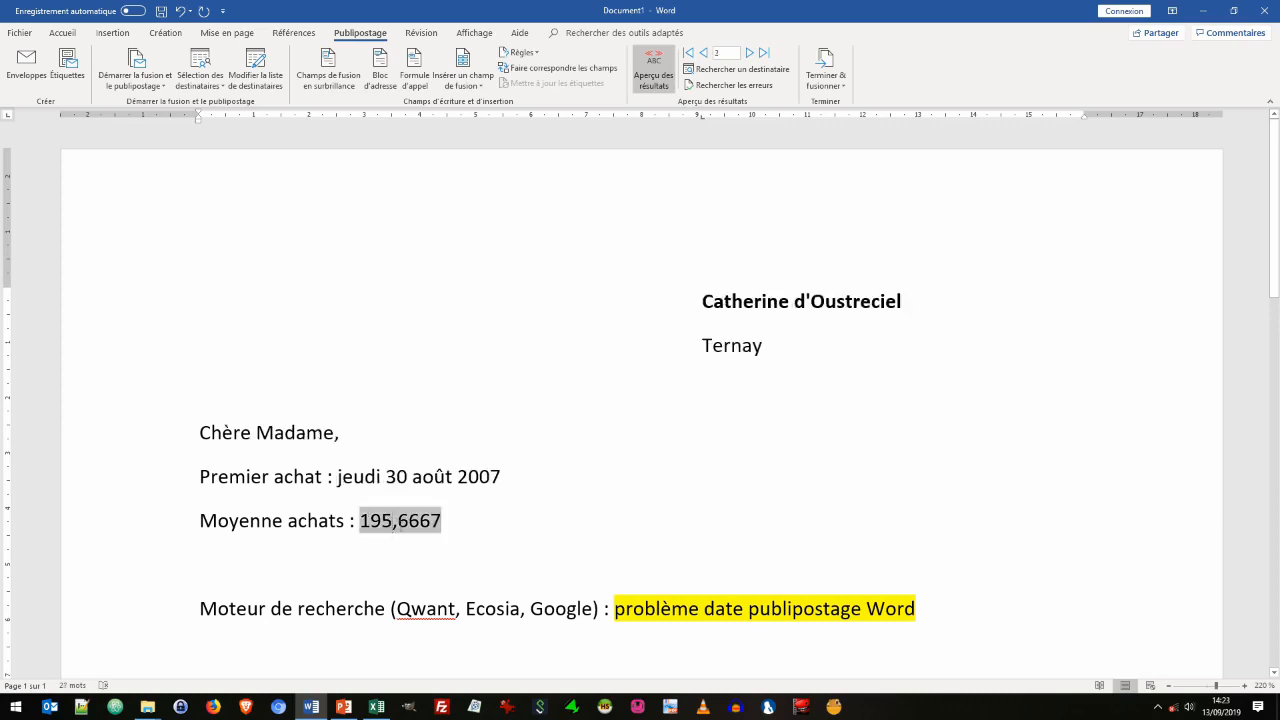
pyautogui.rightClick(395, 522)
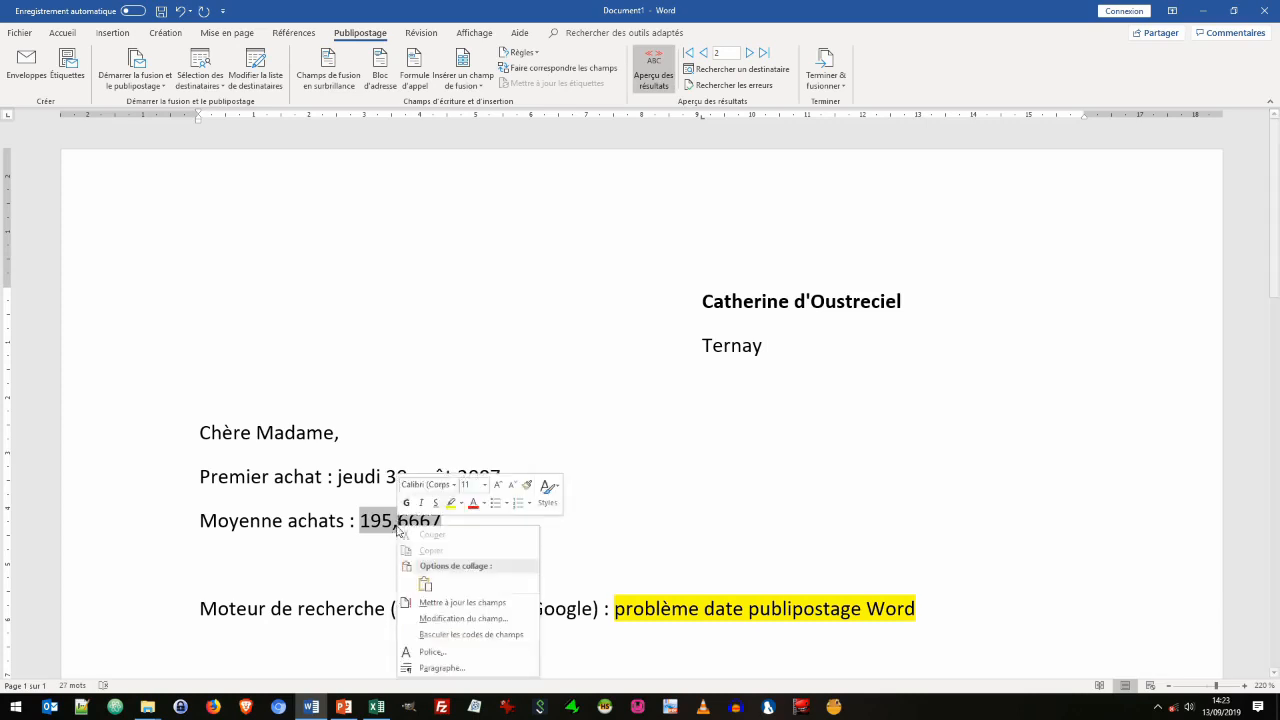
pyautogui.click(447, 636)
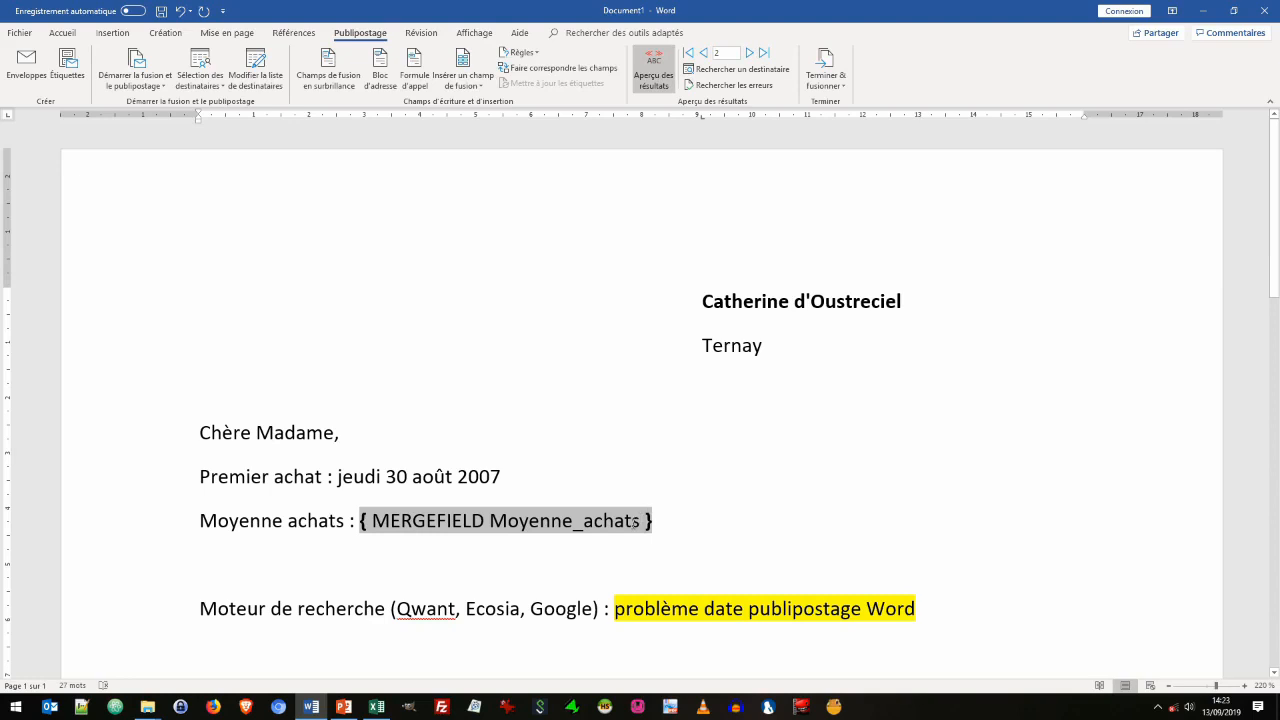
pyautogui.write('\\#')
pyautogui.write('"')
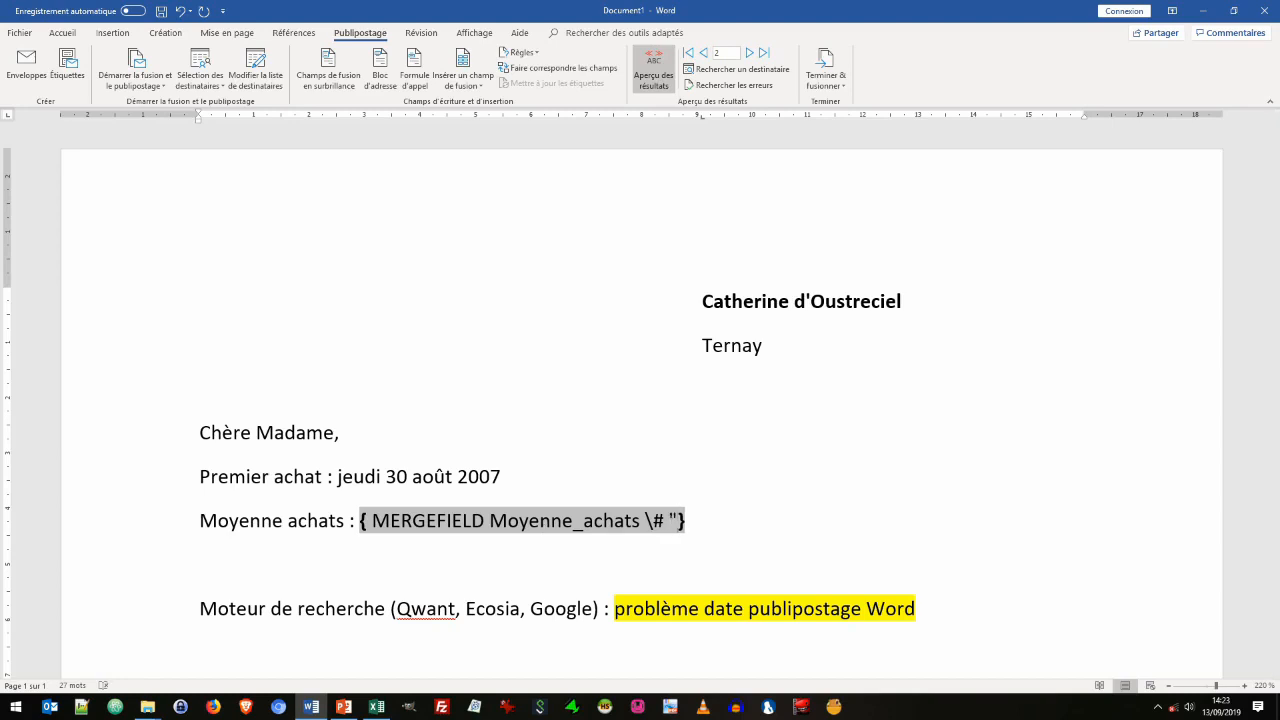
pyautogui.write('0,00')
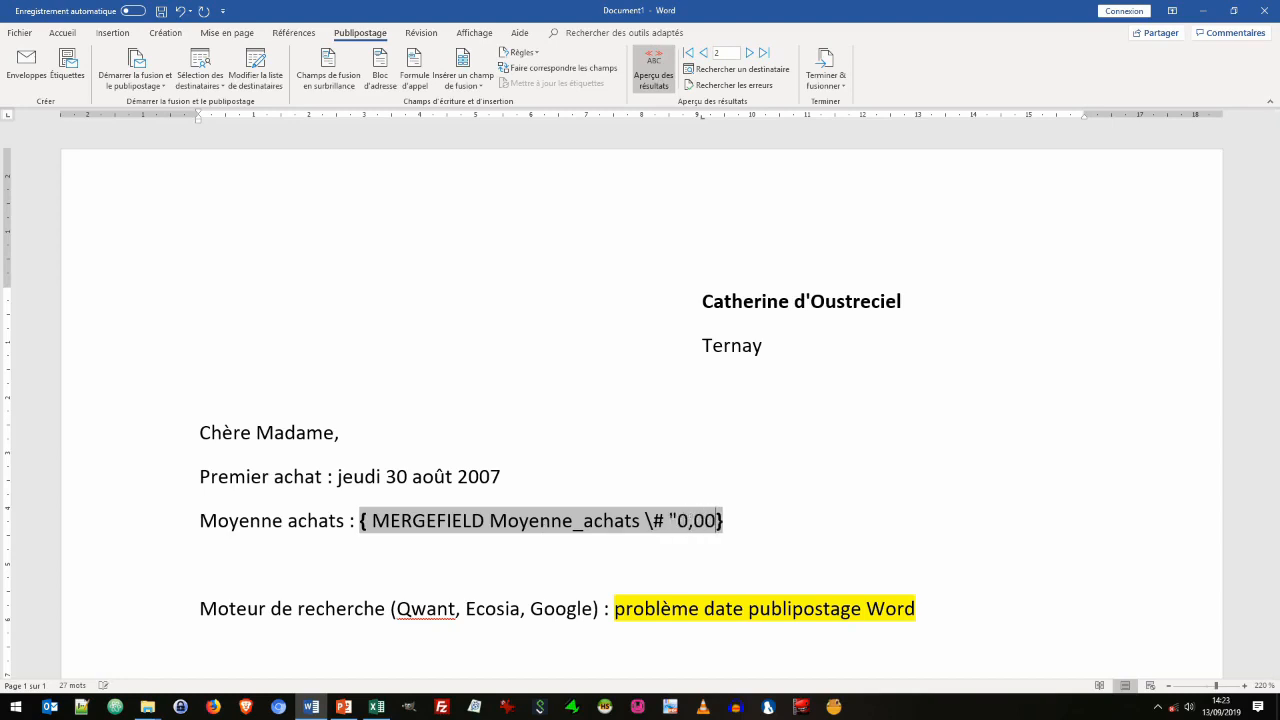
pyautogui.write('"')
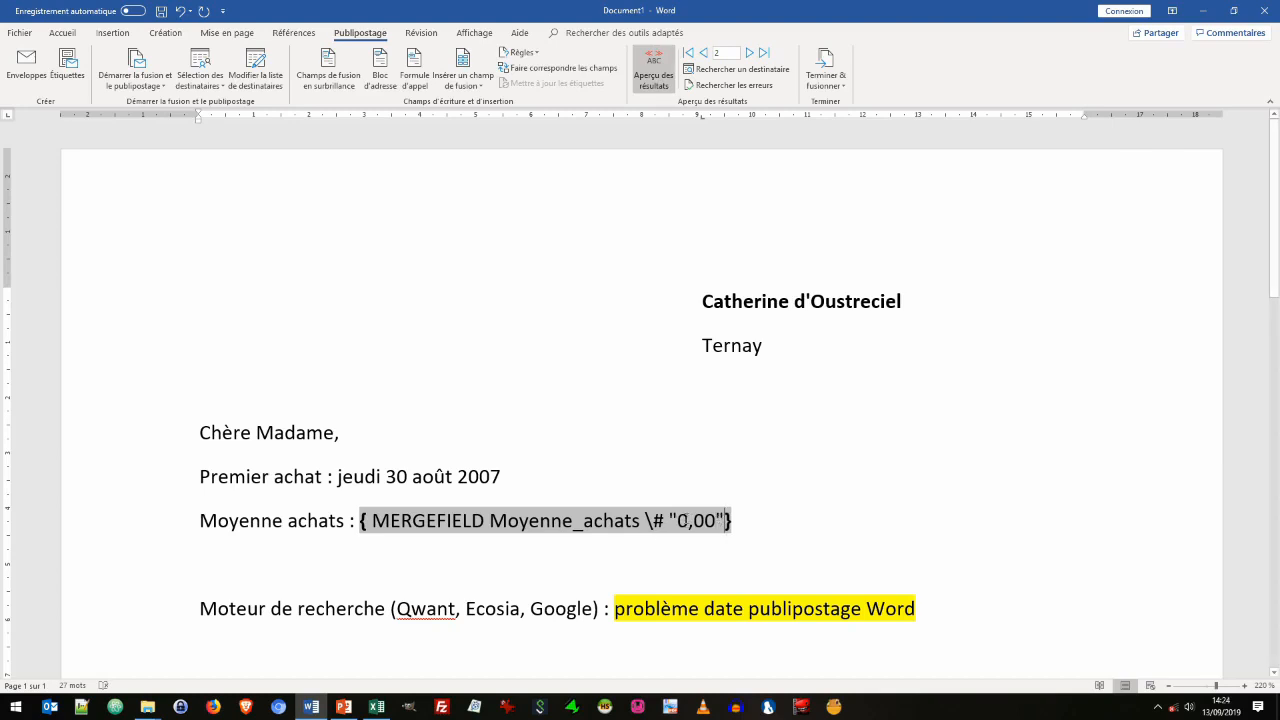
# Write the sample value 0,50 on the empty line below the Moyenne achats line.
pyautogui.moveTo(681, 521); pyautogui.dragTo(686, 530)
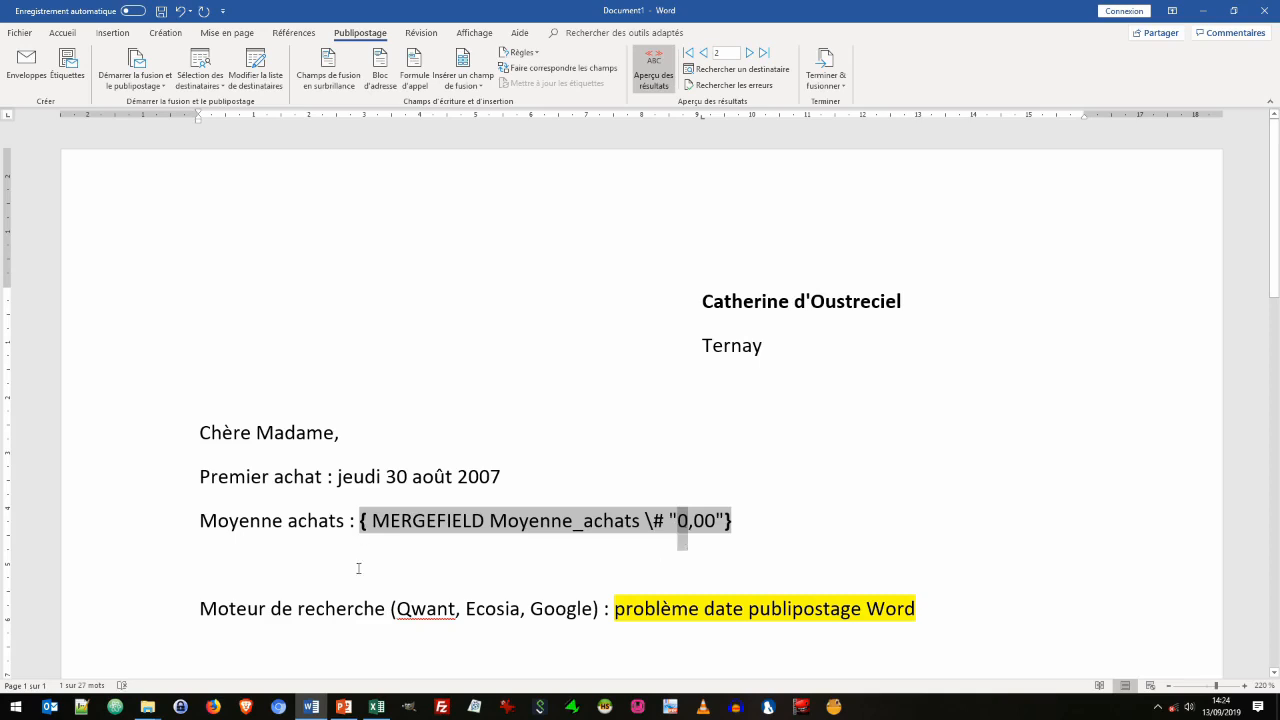
pyautogui.click(324, 561)
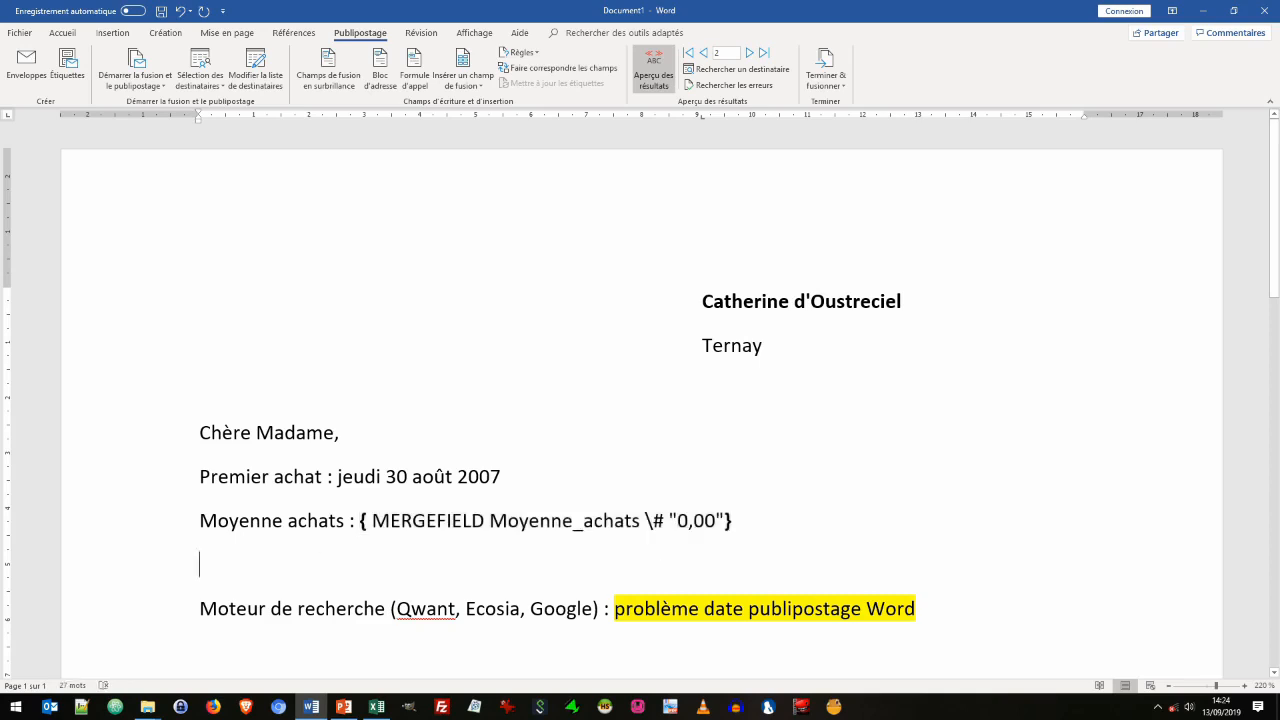
pyautogui.write(',50')
pyautogui.click(201, 566)
pyautogui.doubleClick(684, 521)
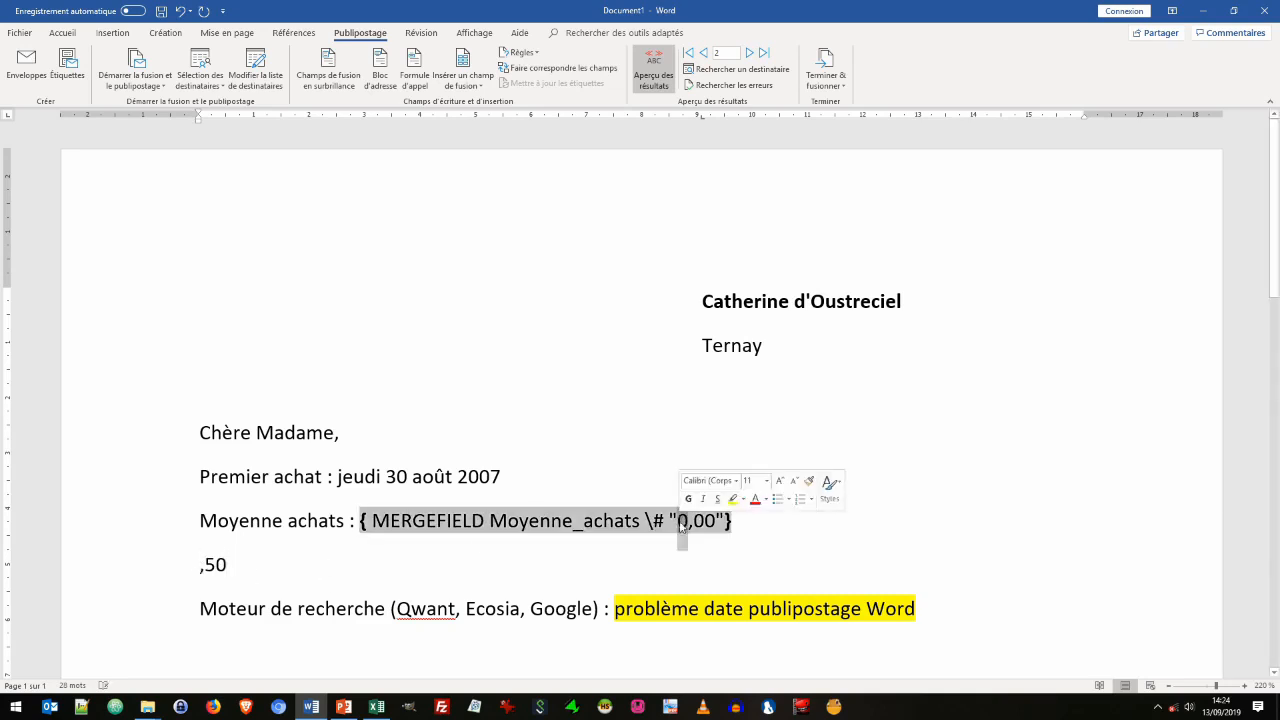
pyautogui.click(201, 566)
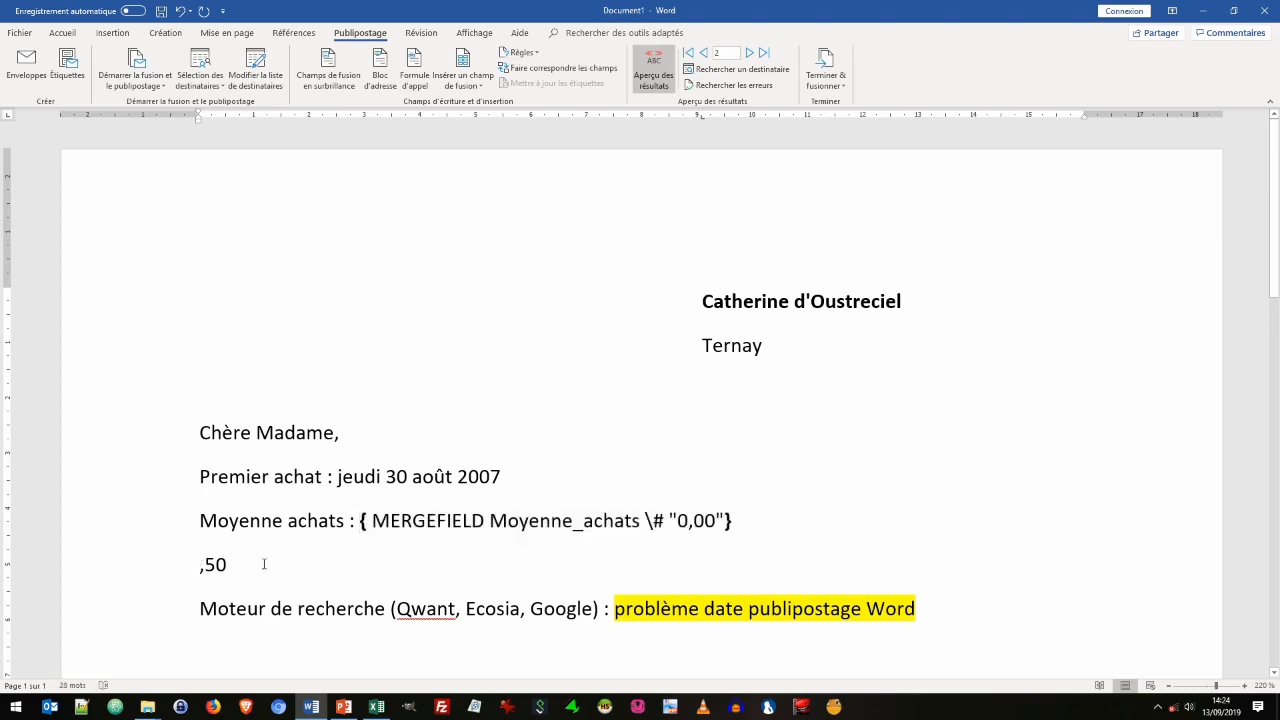
pyautogui.write('0')
# Switch the Moyenne_achats field back to its result and refresh it by previewing the fourth record and returning to the second.
pyautogui.click(640, 521)
pyautogui.rightClick(640, 521)
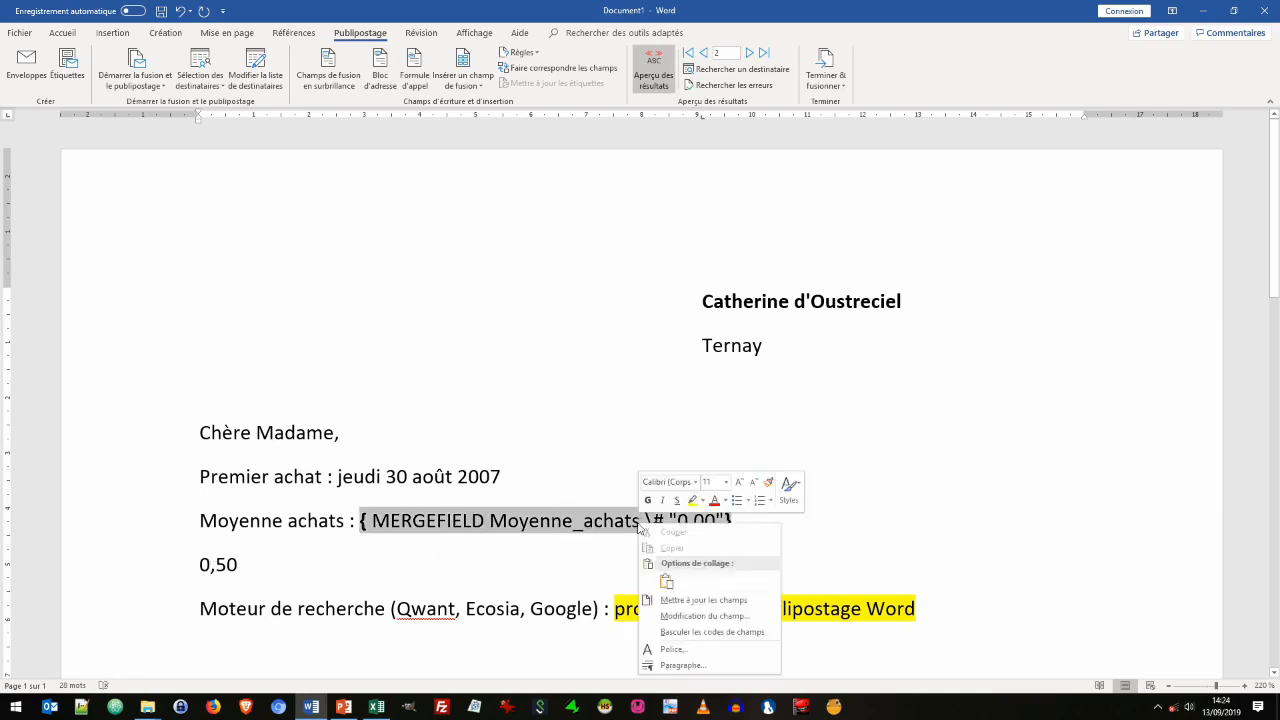
pyautogui.click(706, 633)
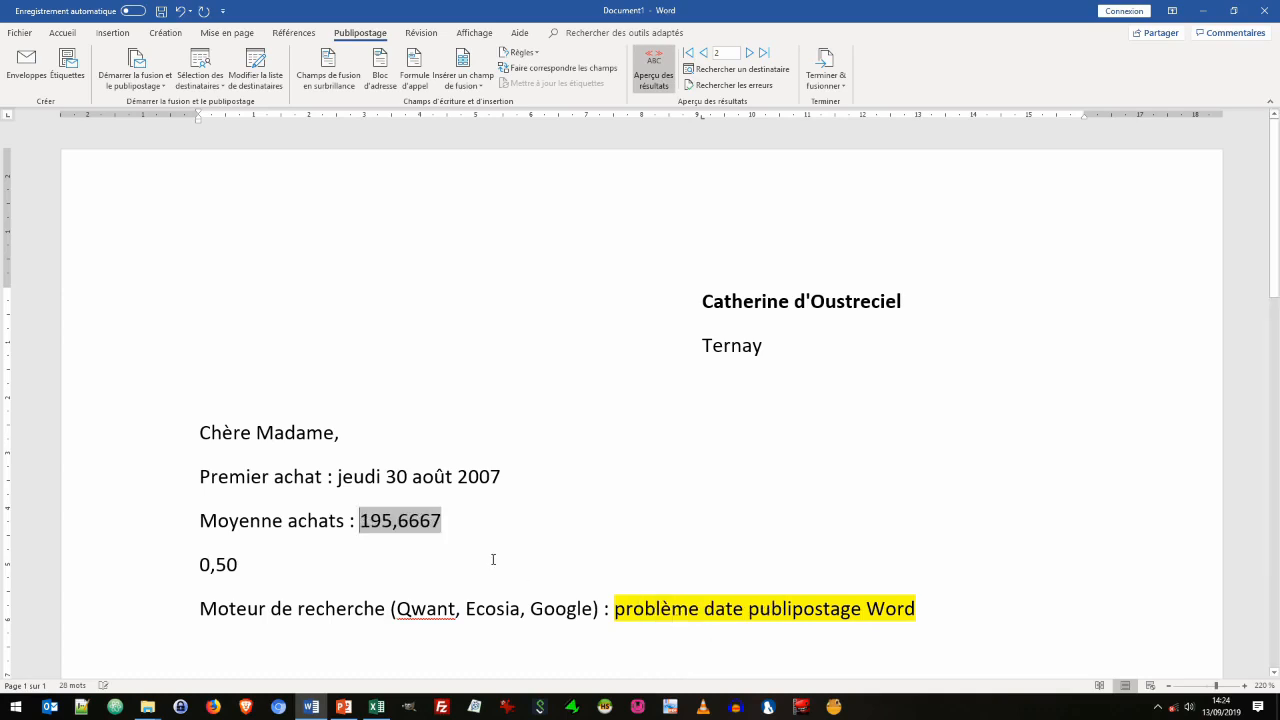
pyautogui.click(446, 525)
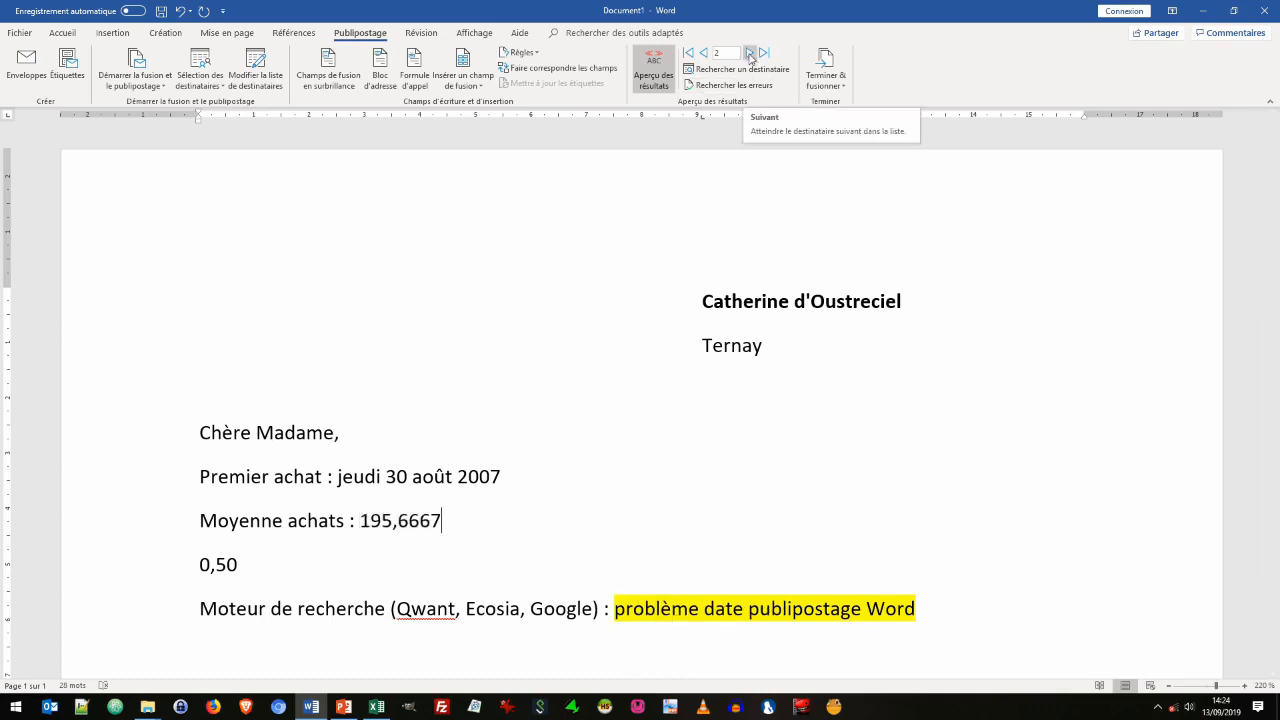
pyautogui.click(750, 55)
pyautogui.click(750, 55)
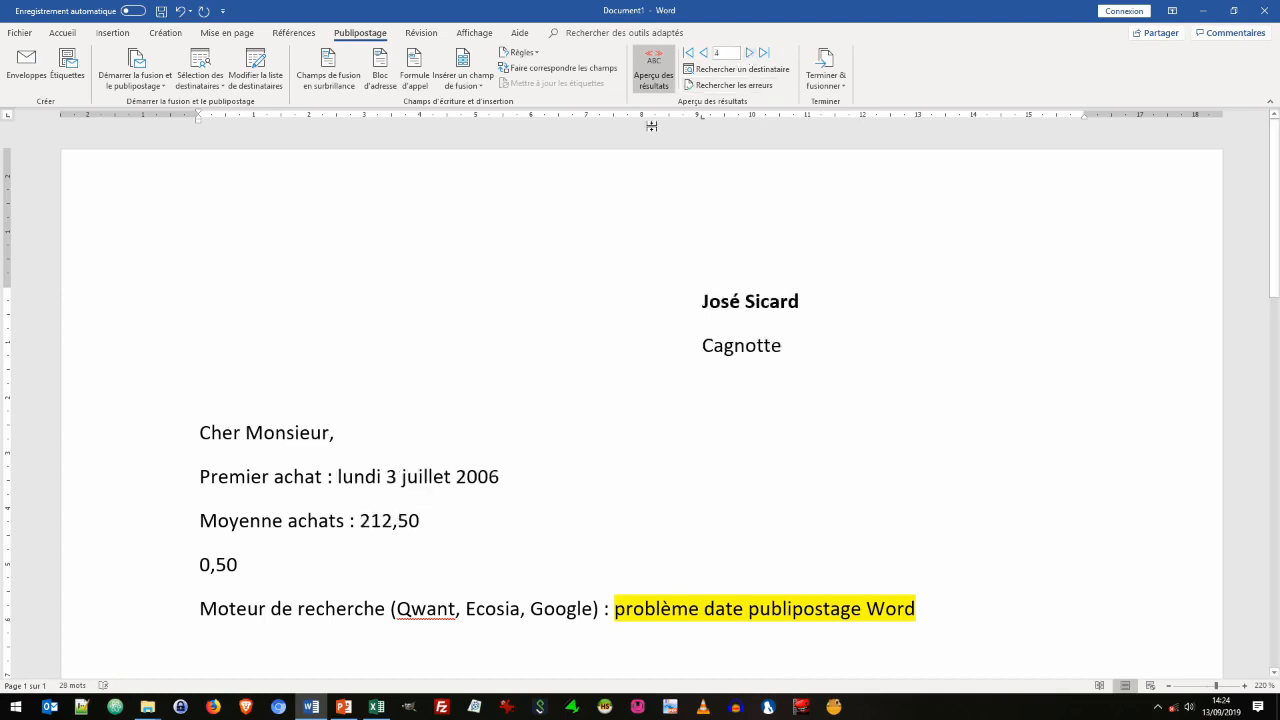
pyautogui.click(705, 54)
pyautogui.click(705, 54)
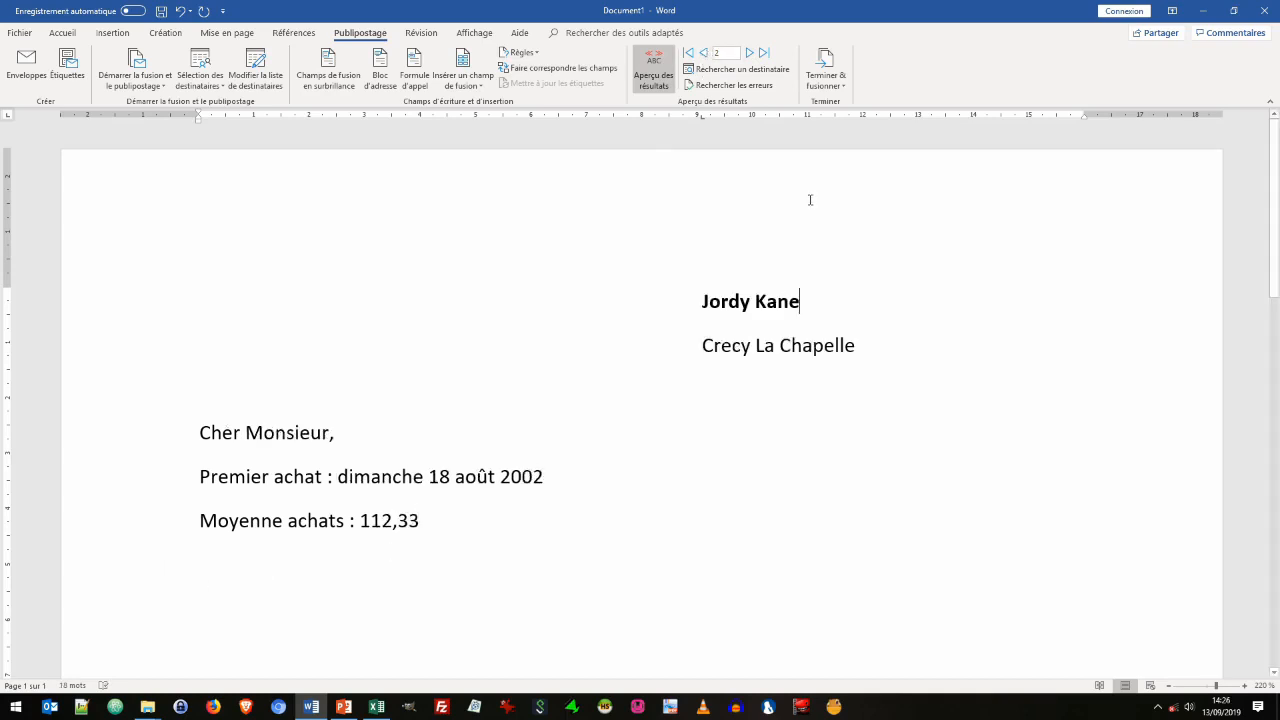
# Open the e-mail merge settings, examine the recipient field, subject line and message format options, and cancel.
pyautogui.click(829, 95)
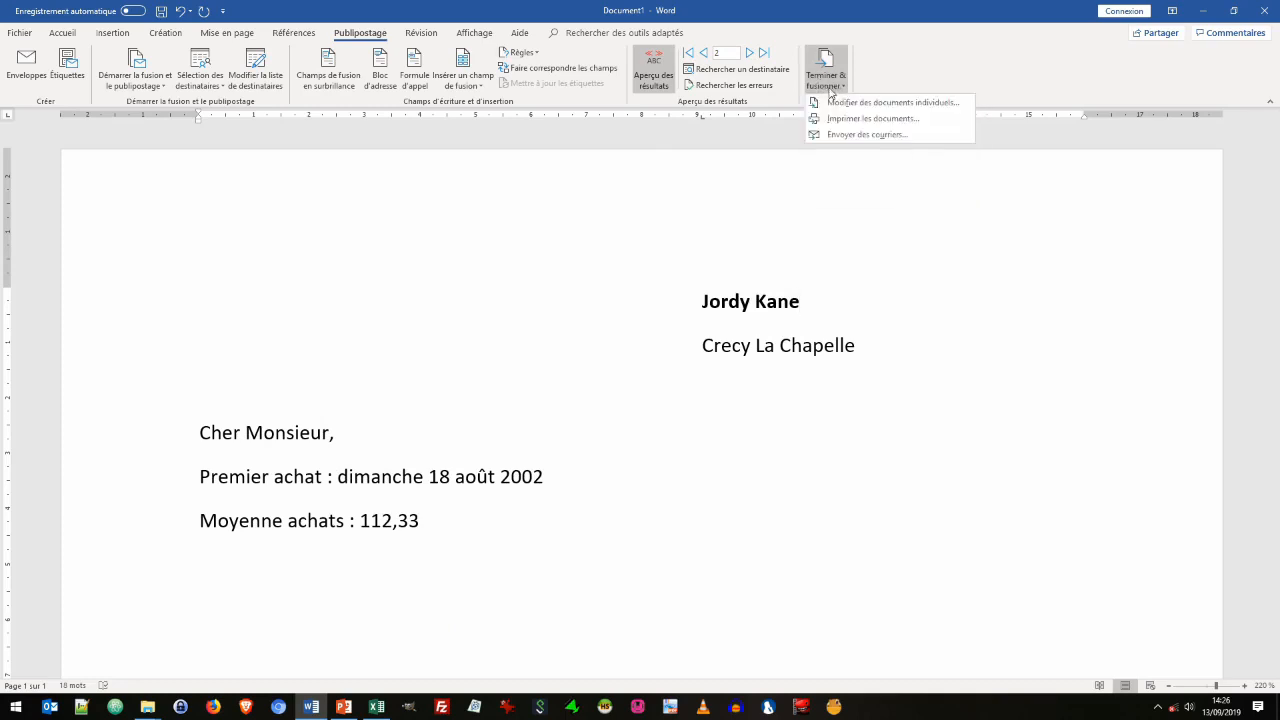
pyautogui.click(867, 135)
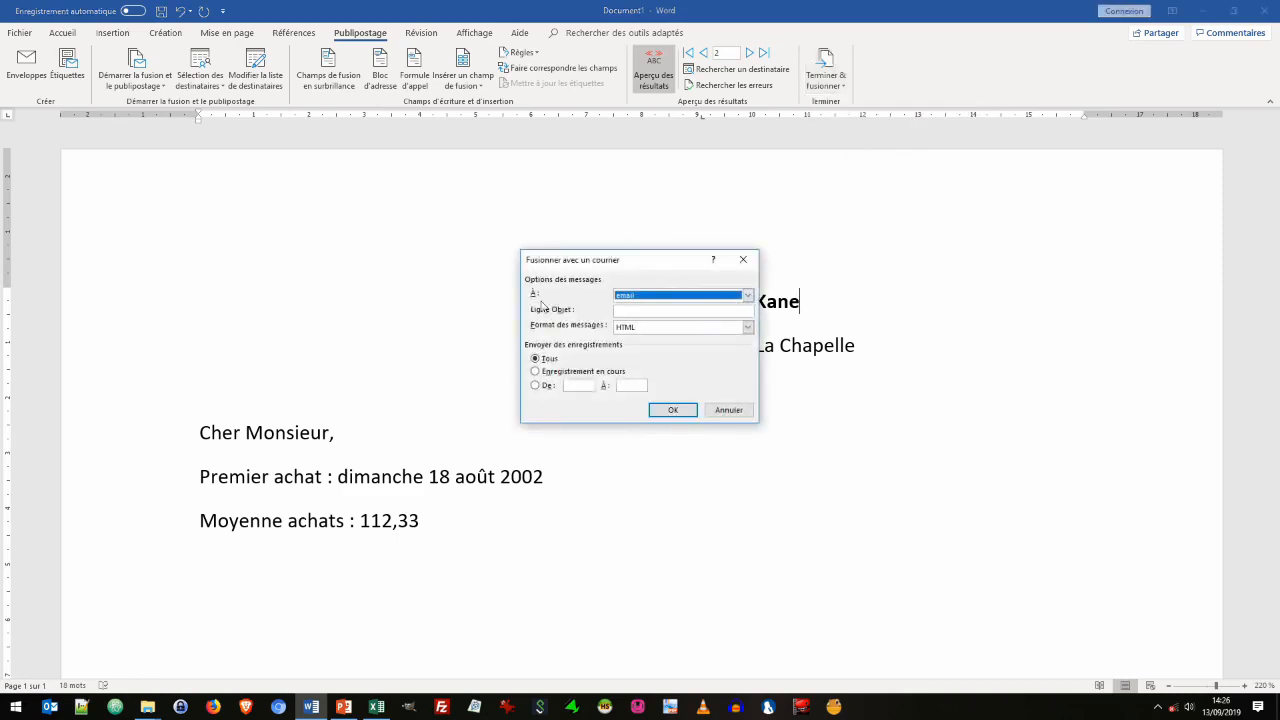
pyautogui.click(653, 297)
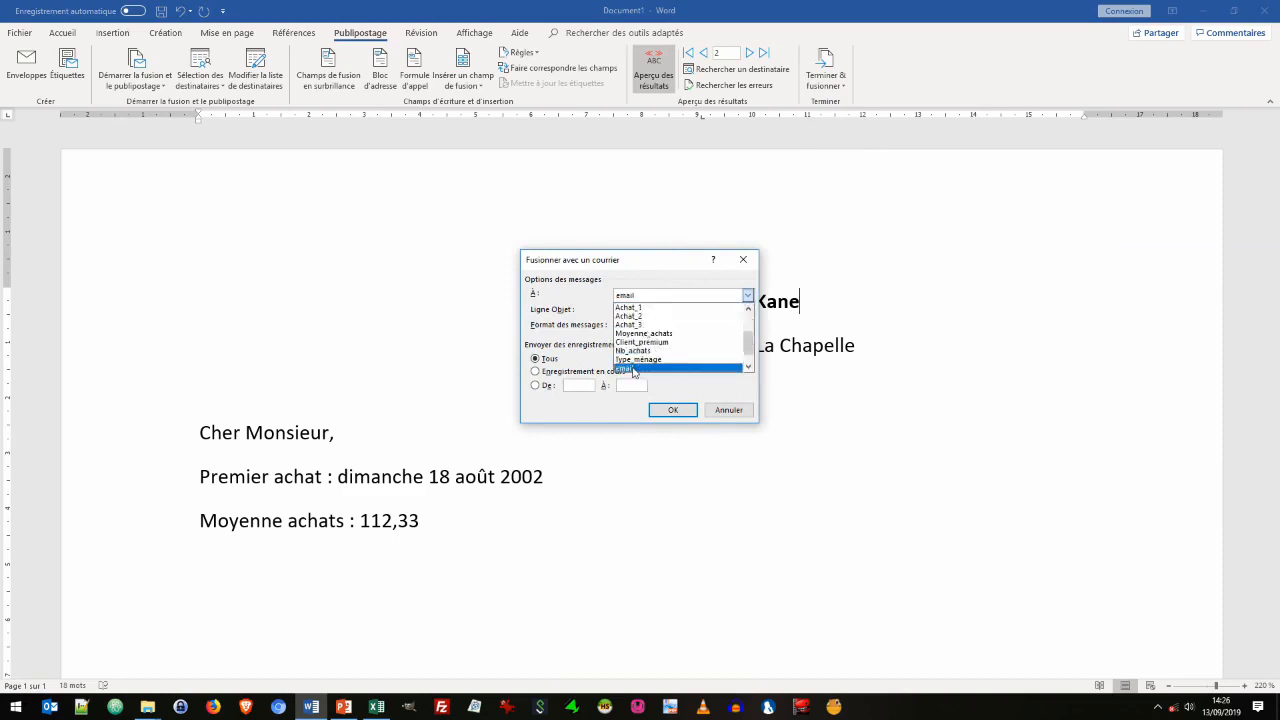
pyautogui.click(593, 315)
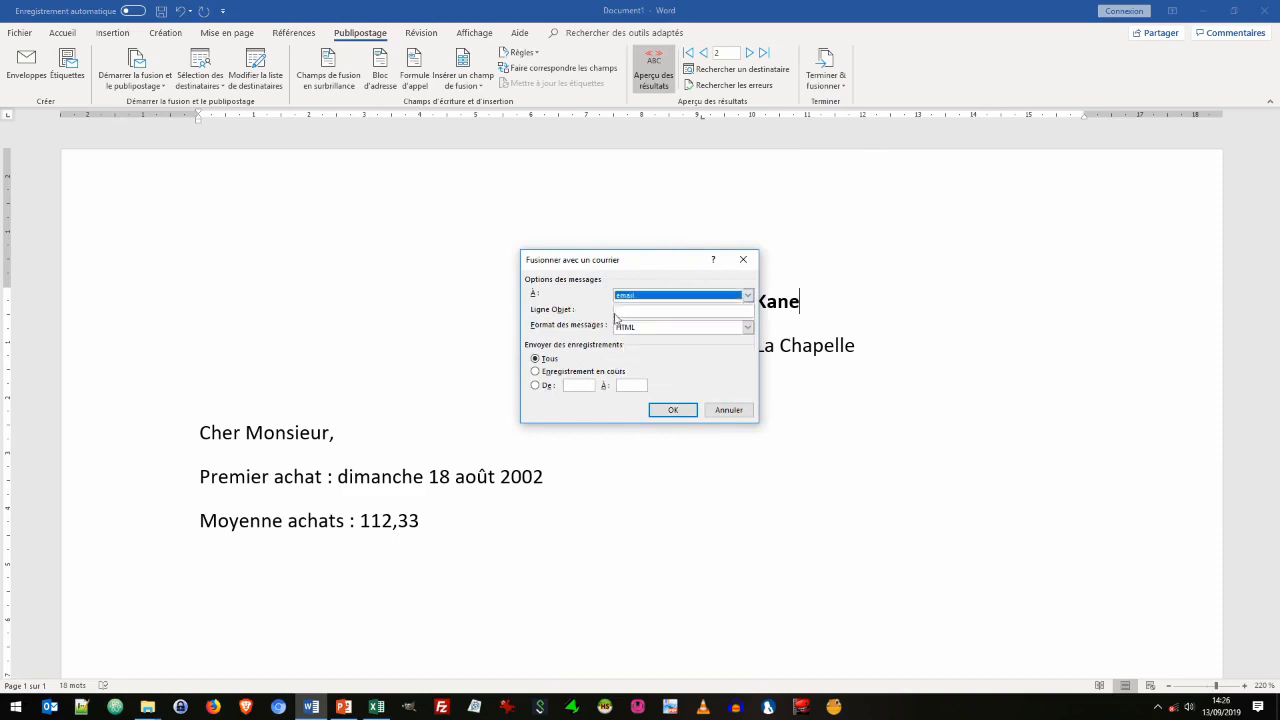
pyautogui.click(630, 309)
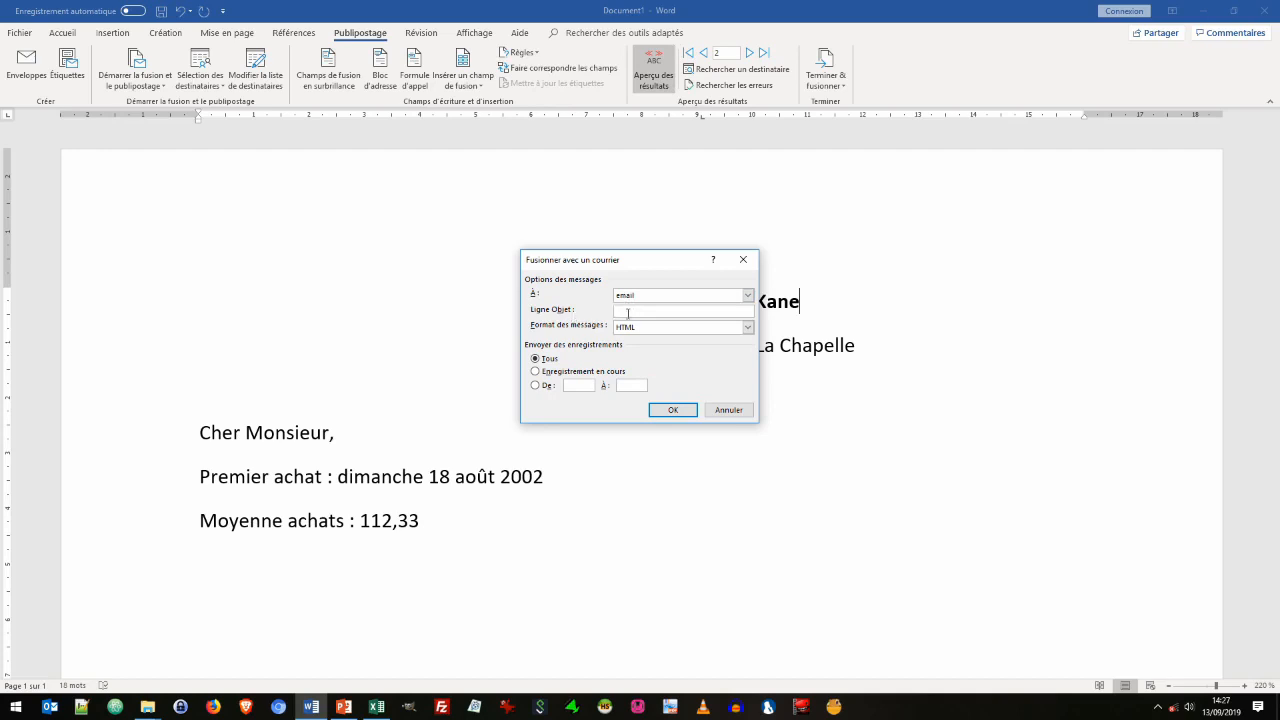
pyautogui.click(741, 310)
pyautogui.click(747, 327)
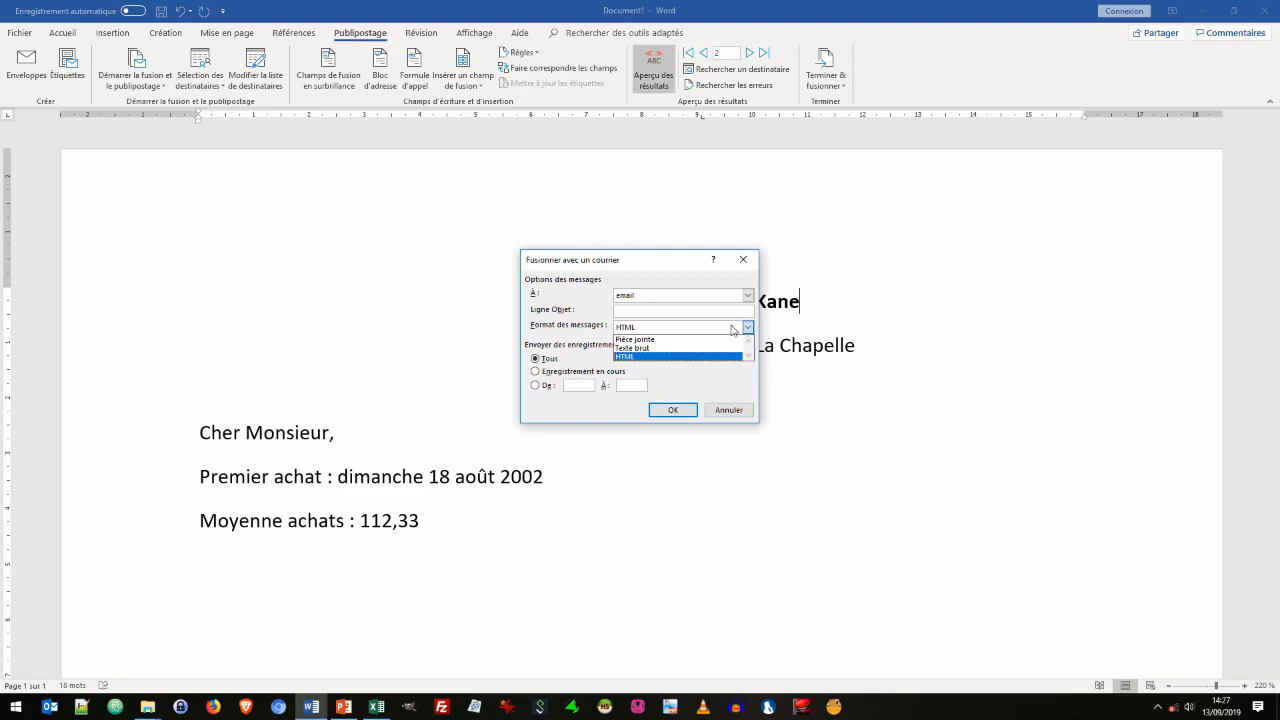
pyautogui.click(573, 338)
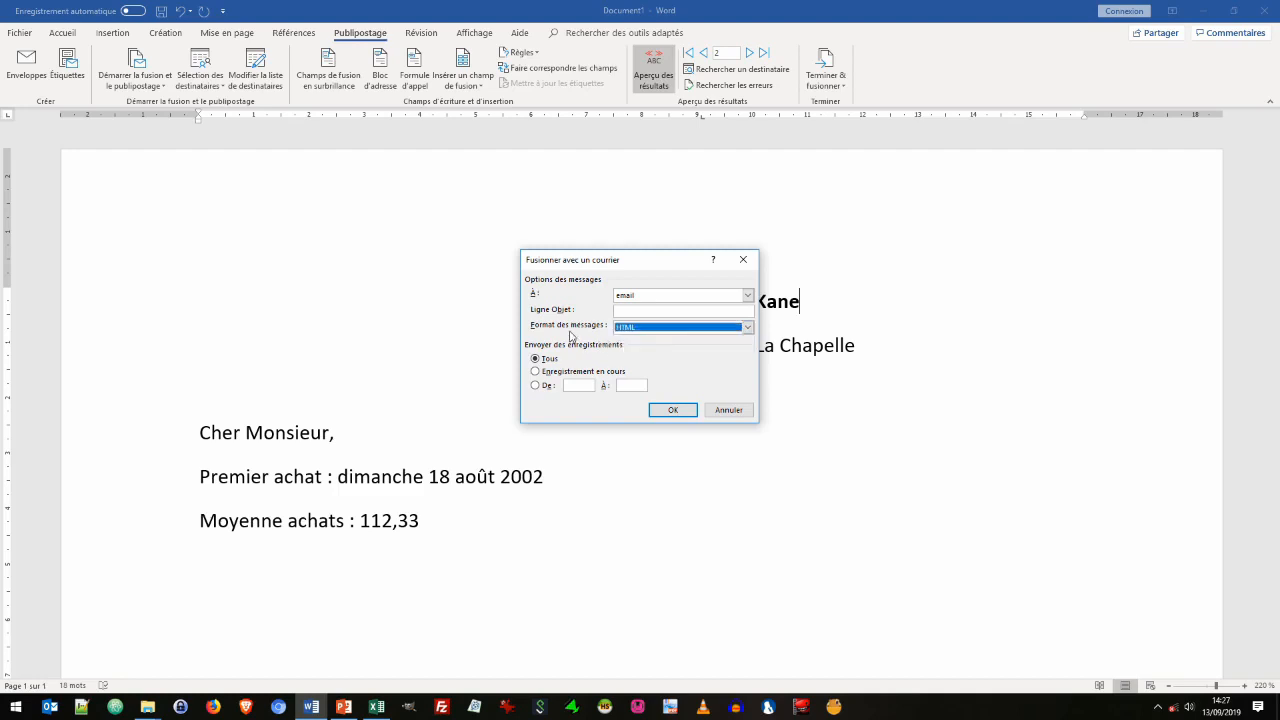
pyautogui.click(730, 410)
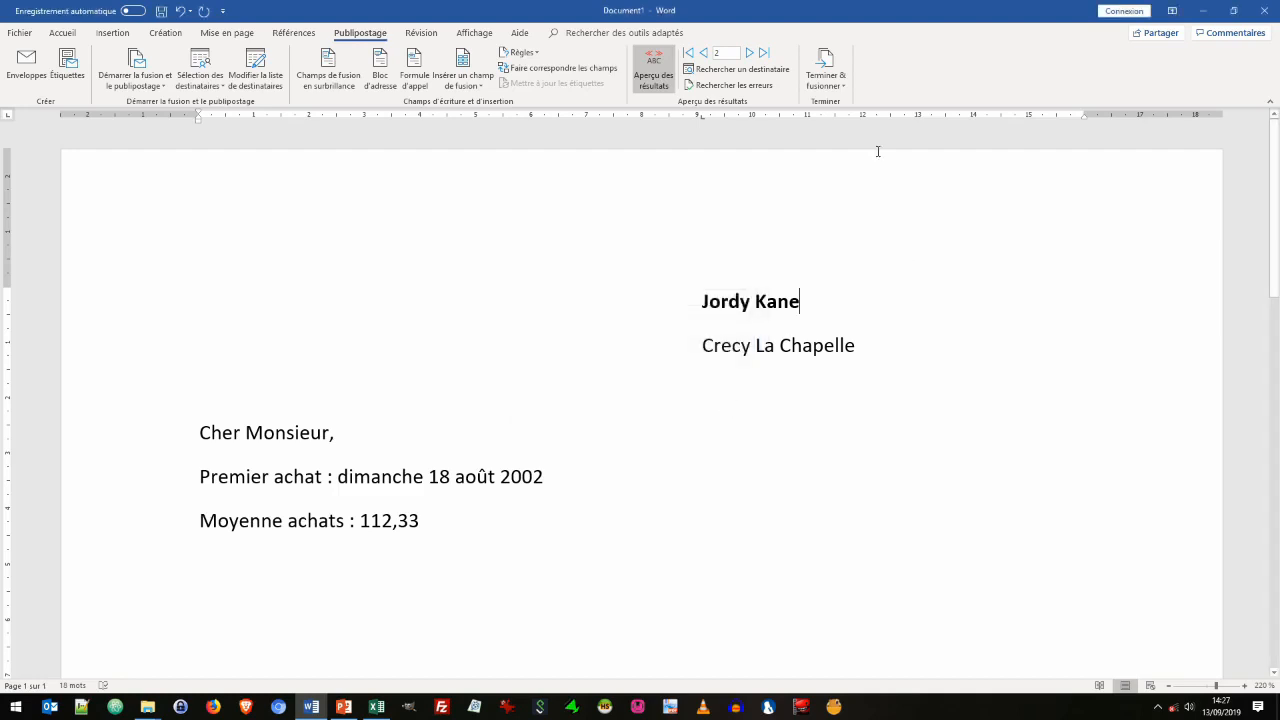
# Finish the merge by merging all records into a new document of individual letters.
pyautogui.click(837, 87)
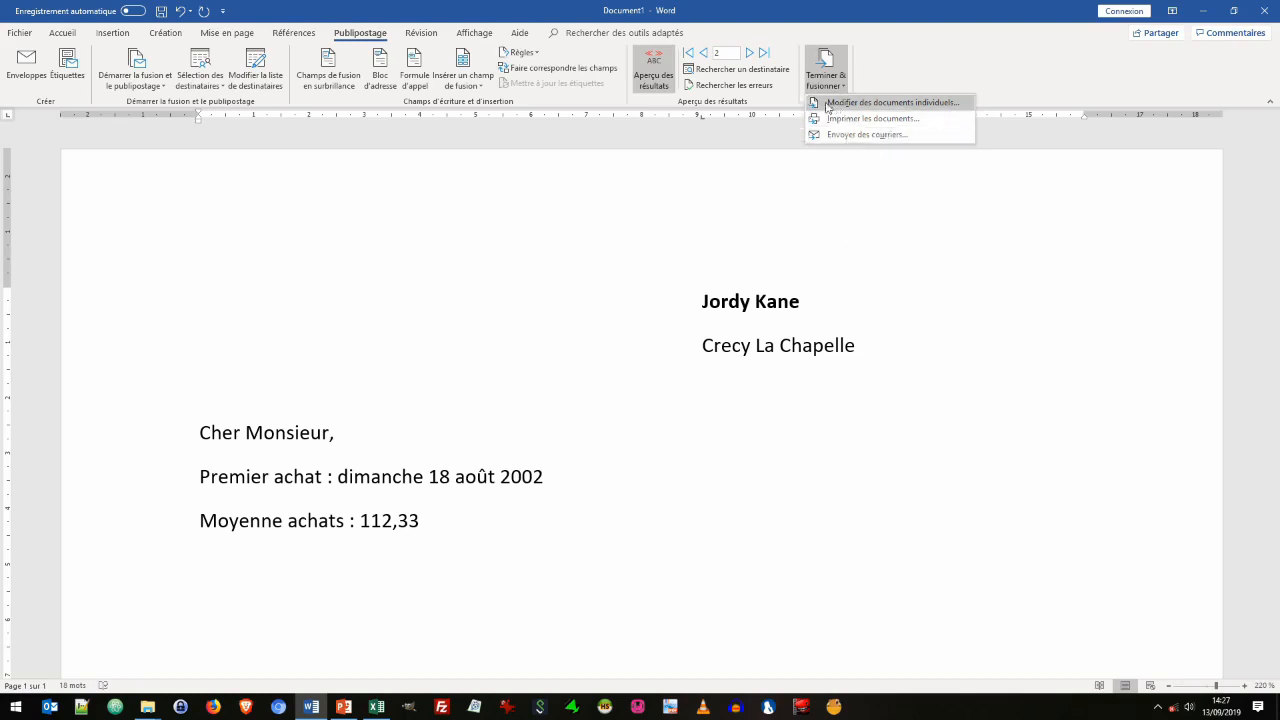
pyautogui.click(898, 104)
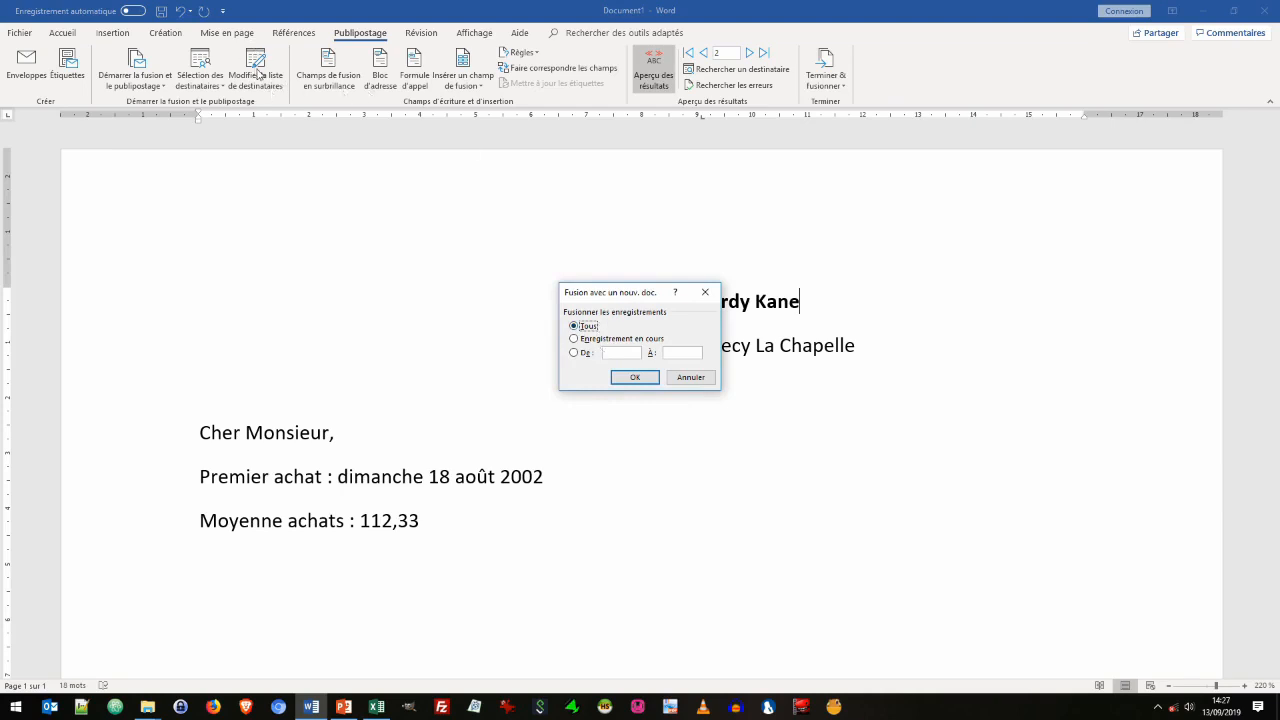
pyautogui.click(634, 376)
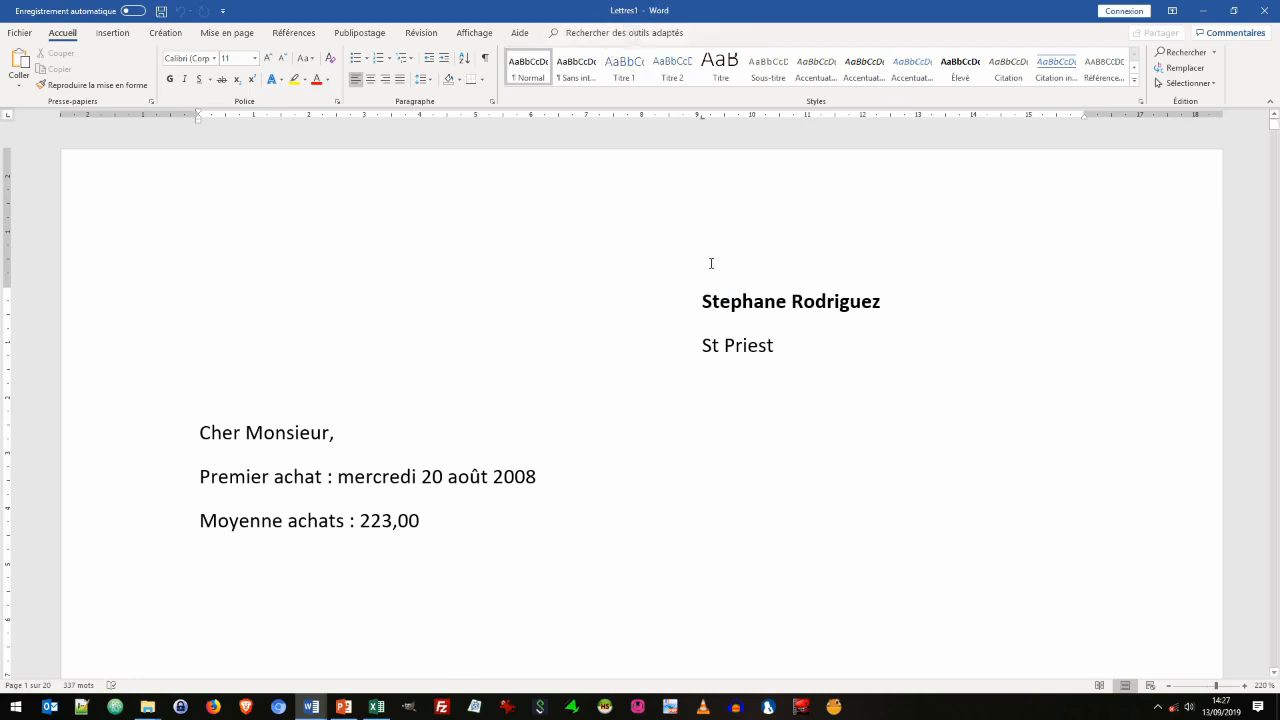
# Review the pages of the merged letters and close that document without saving.
pyautogui.scroll(-12, 477, 358)
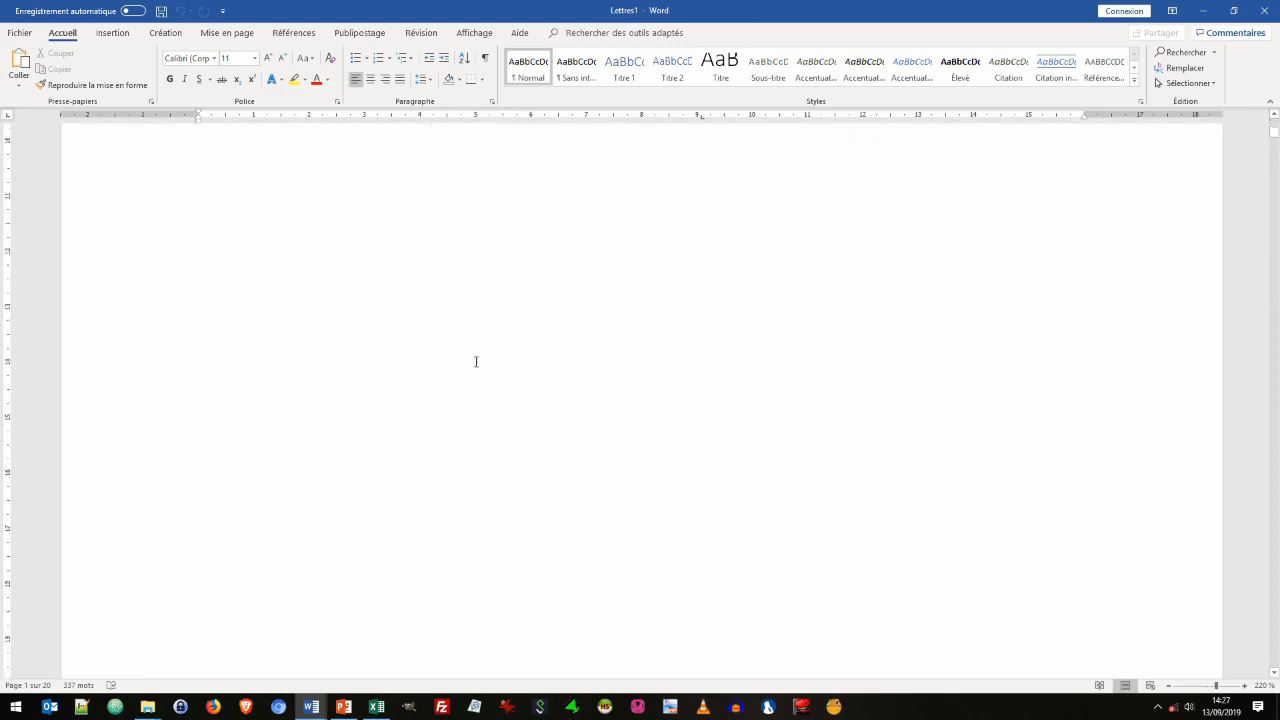
pyautogui.scroll(-2, 480, 361)
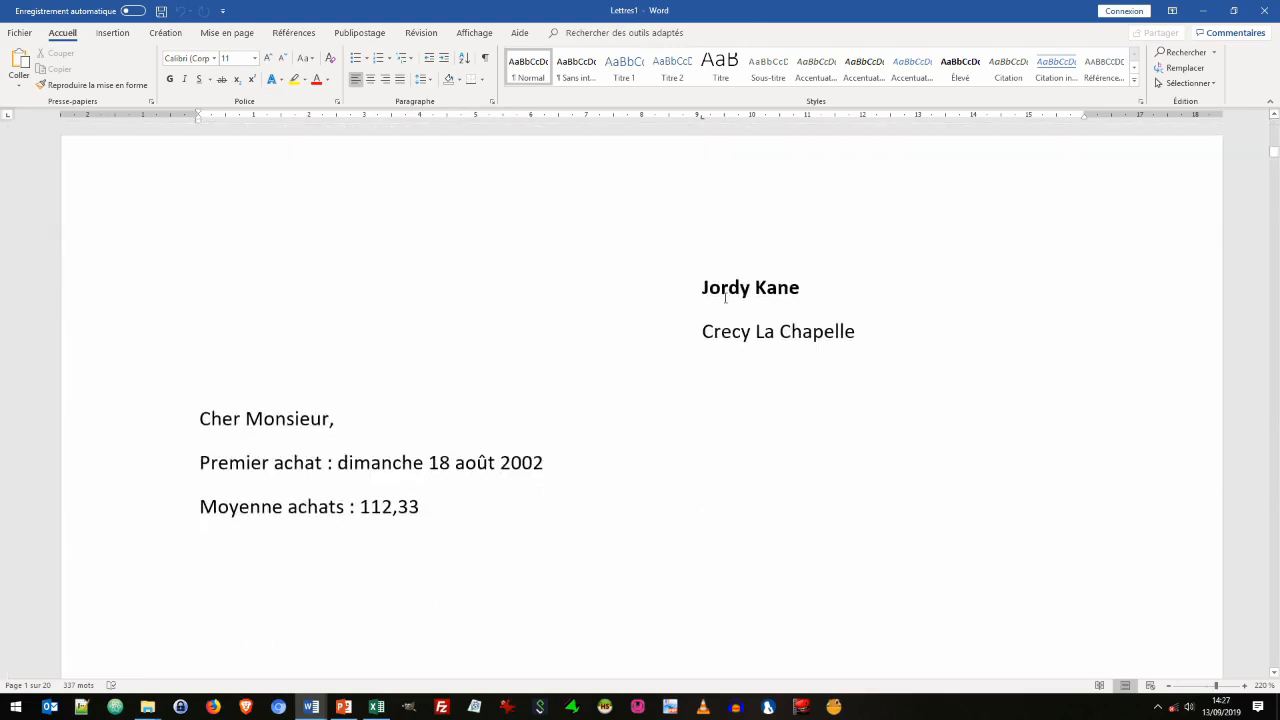
pyautogui.scroll(-8, 586, 331)
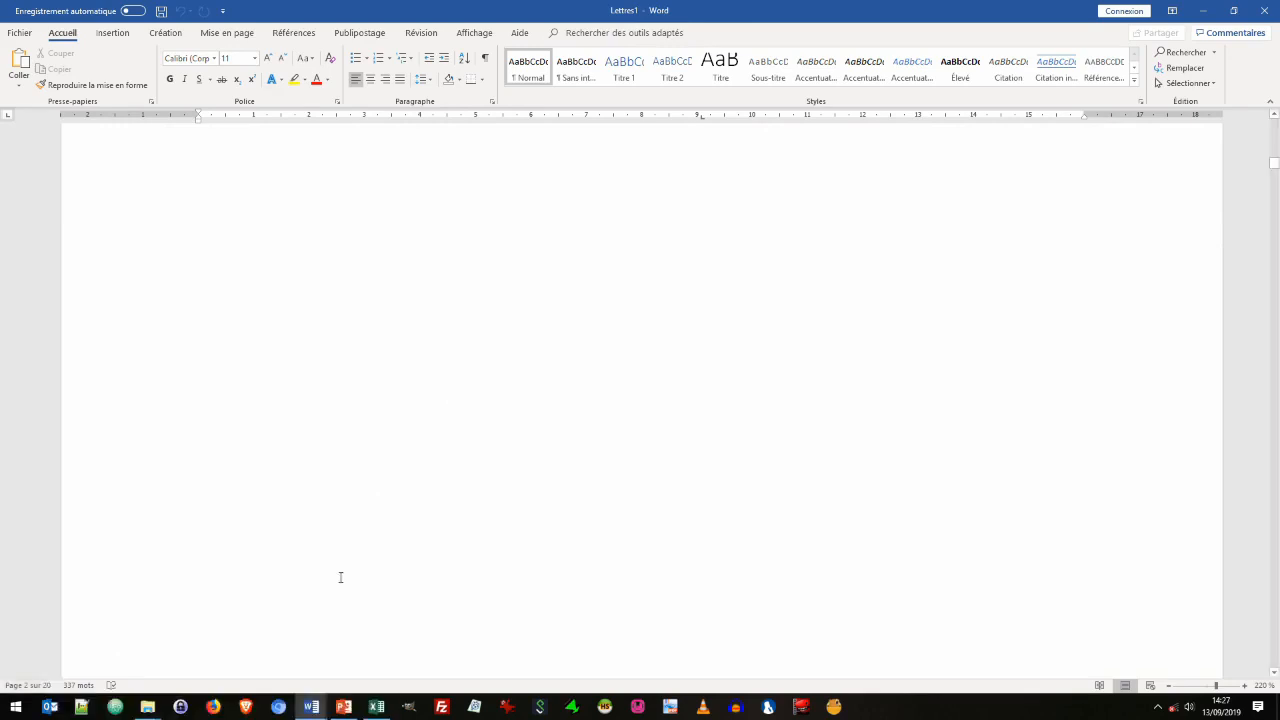
pyautogui.keyDown('ctrl'); pyautogui.scroll(-19, 236, 291); pyautogui.keyUp('ctrl')
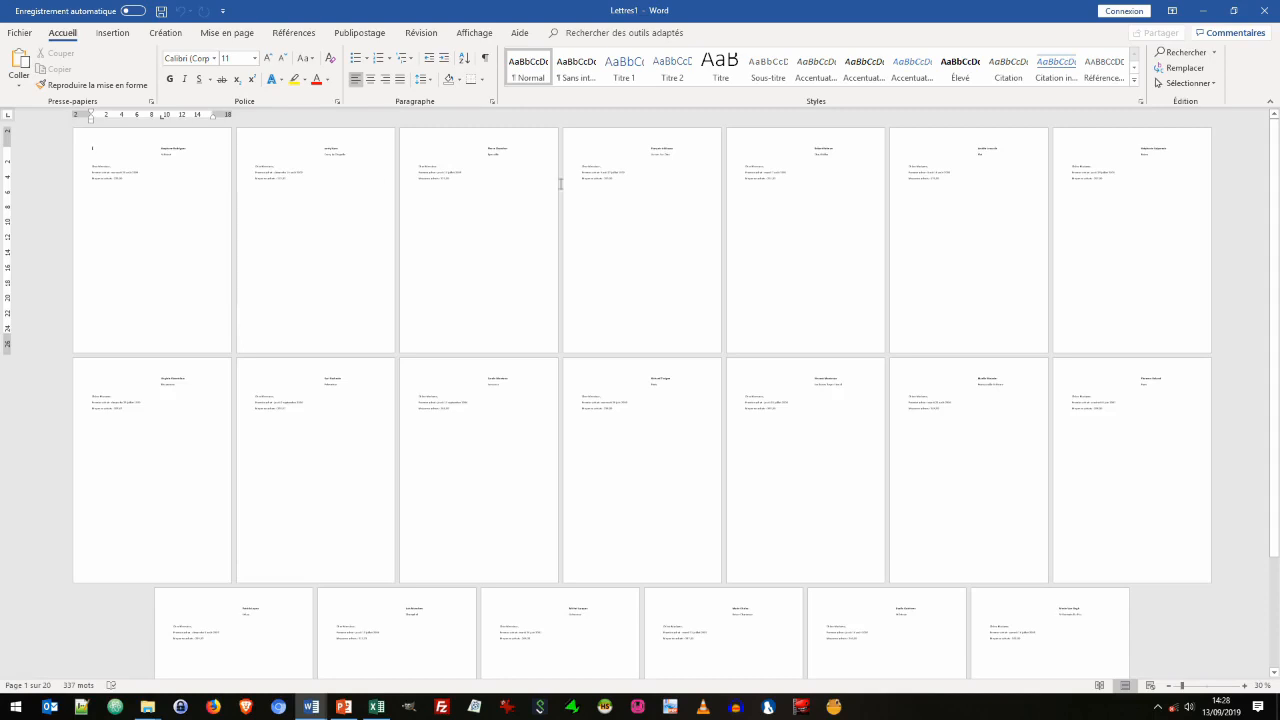
pyautogui.click(1257, 10)
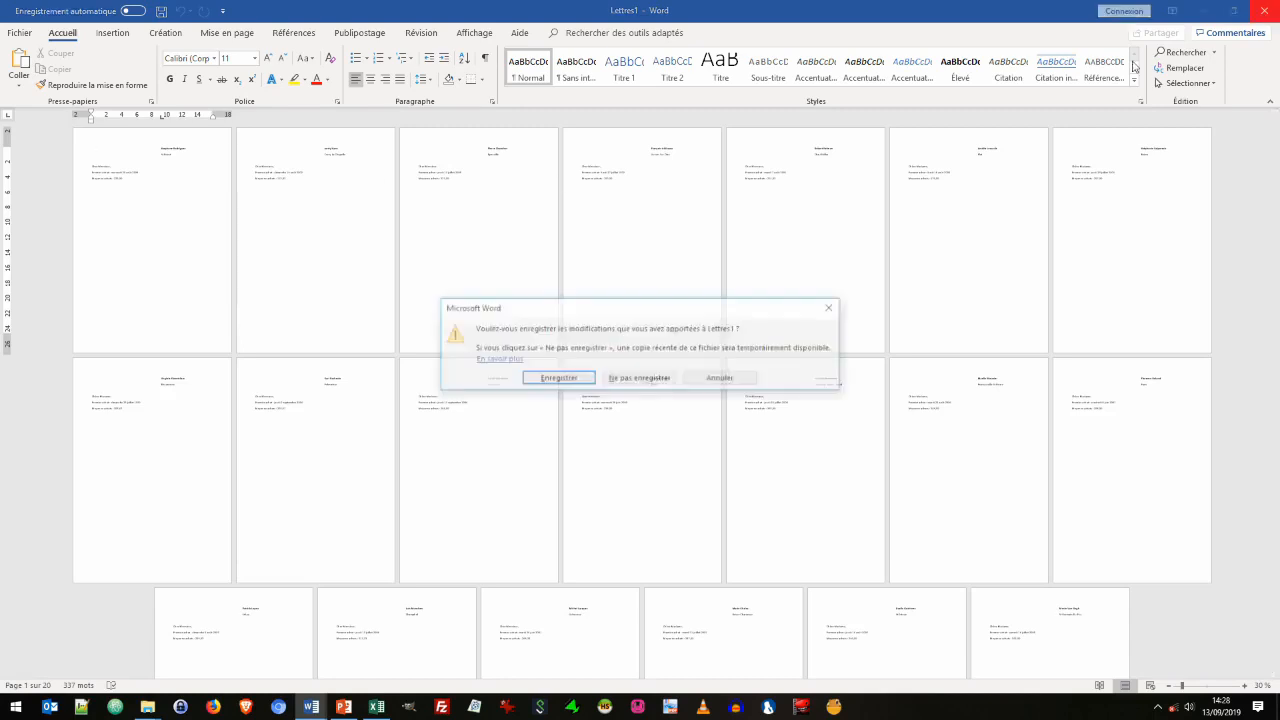
pyautogui.click(636, 379)
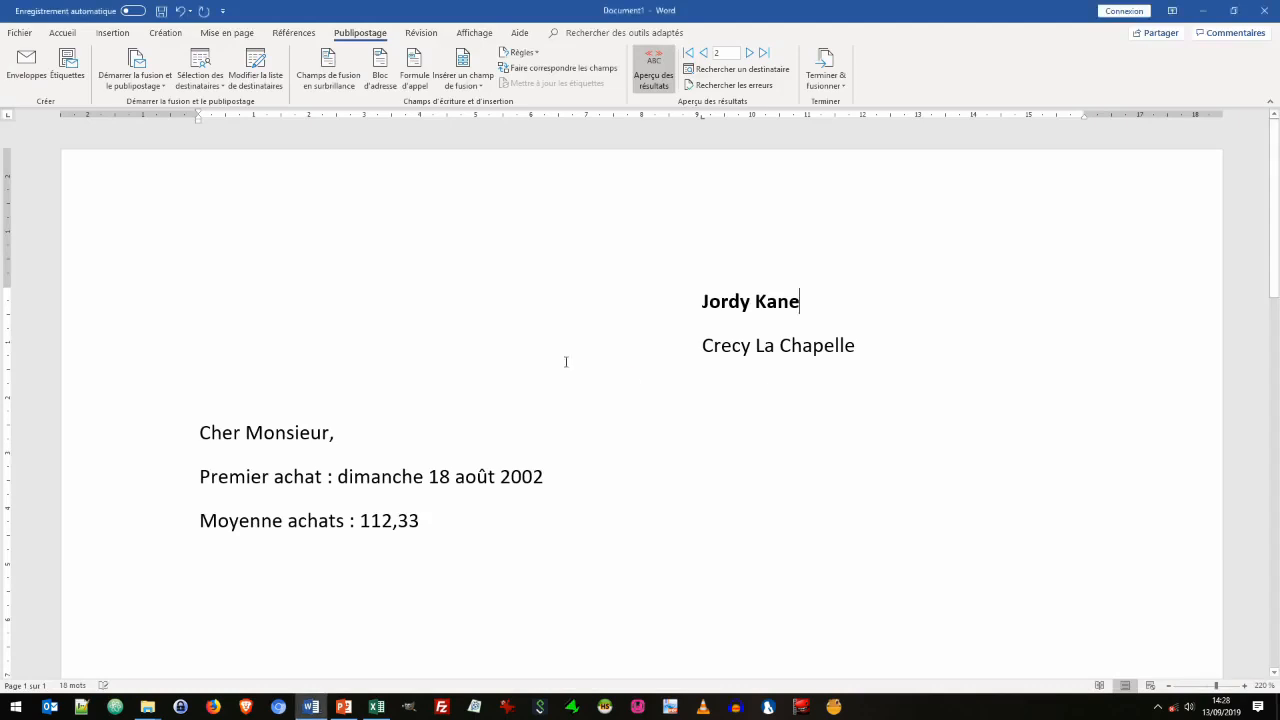
# Turn off the results preview and colour the Ville merge field red.
pyautogui.click(653, 72)
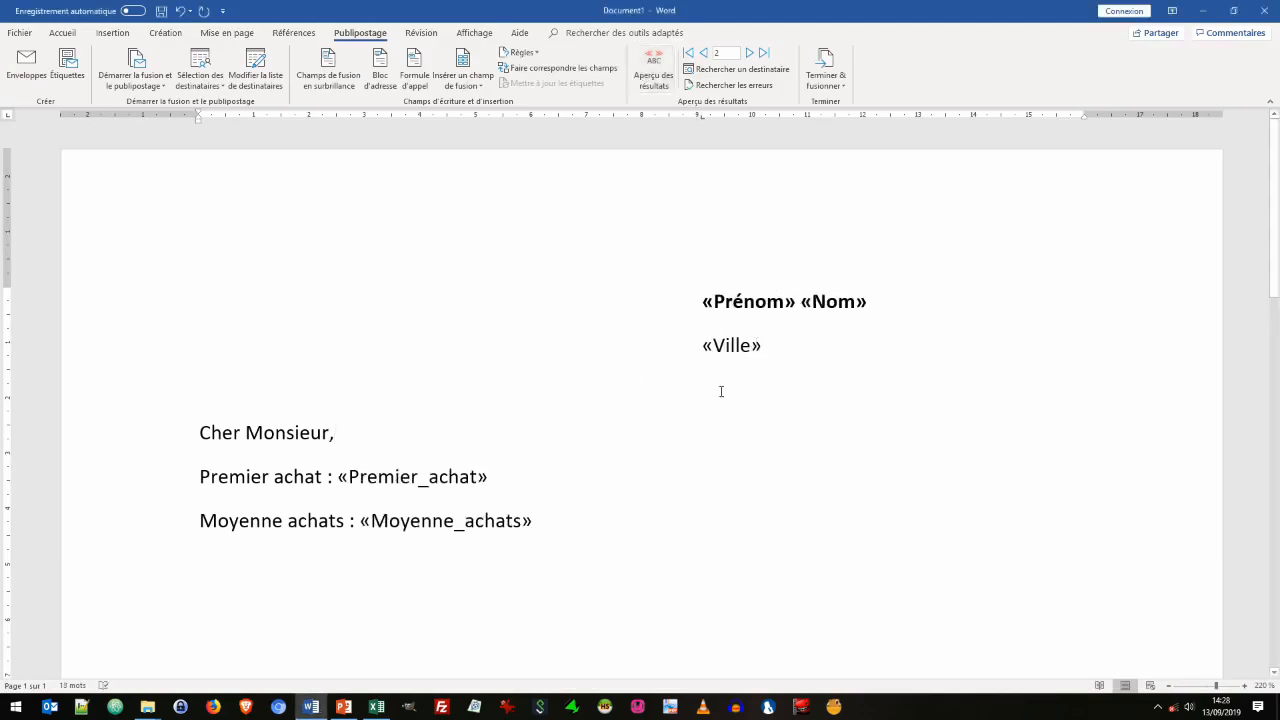
pyautogui.doubleClick(699, 345)
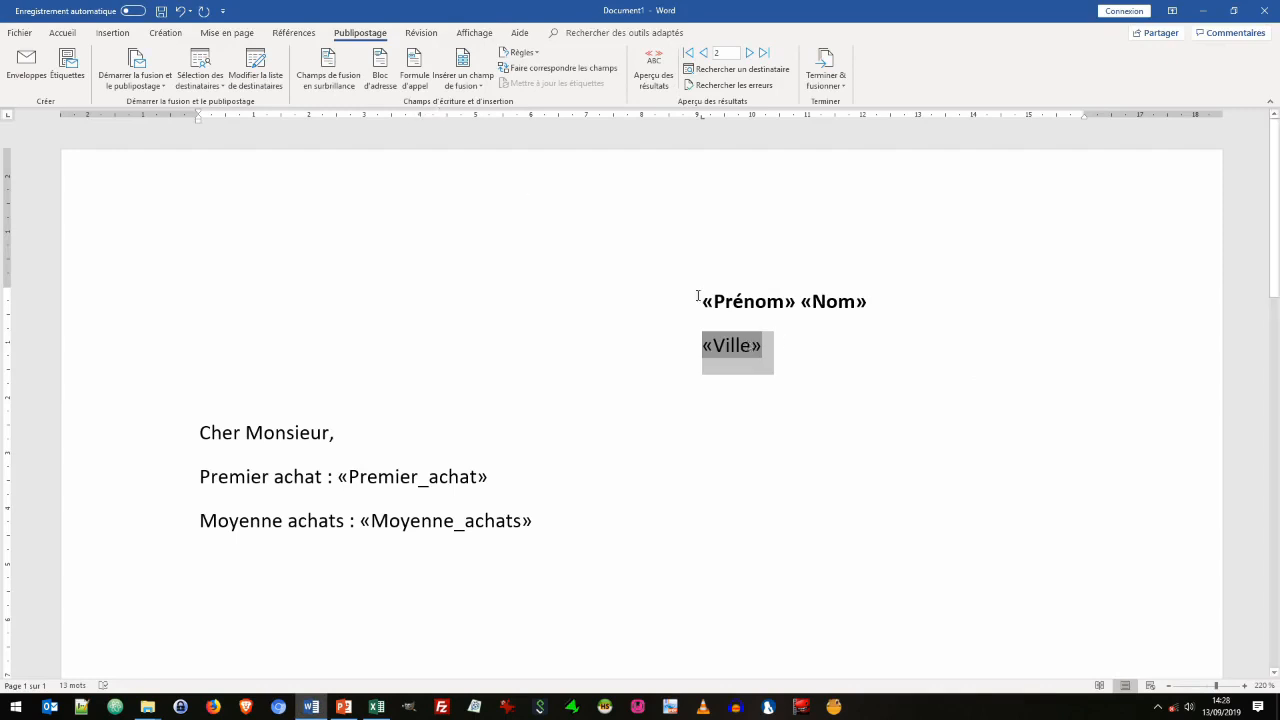
pyautogui.click(687, 375)
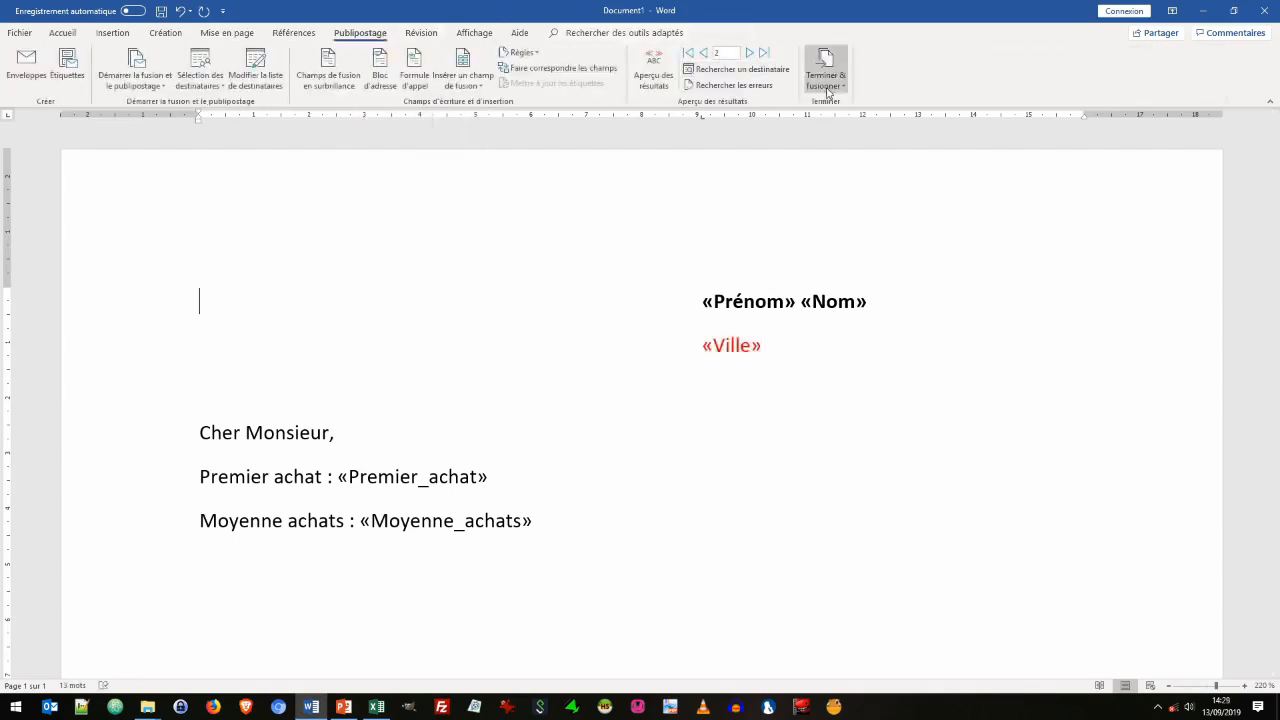
# Merge all records into a new document of individual letters with the red Ville field.
pyautogui.click(825, 72)
pyautogui.click(842, 104)
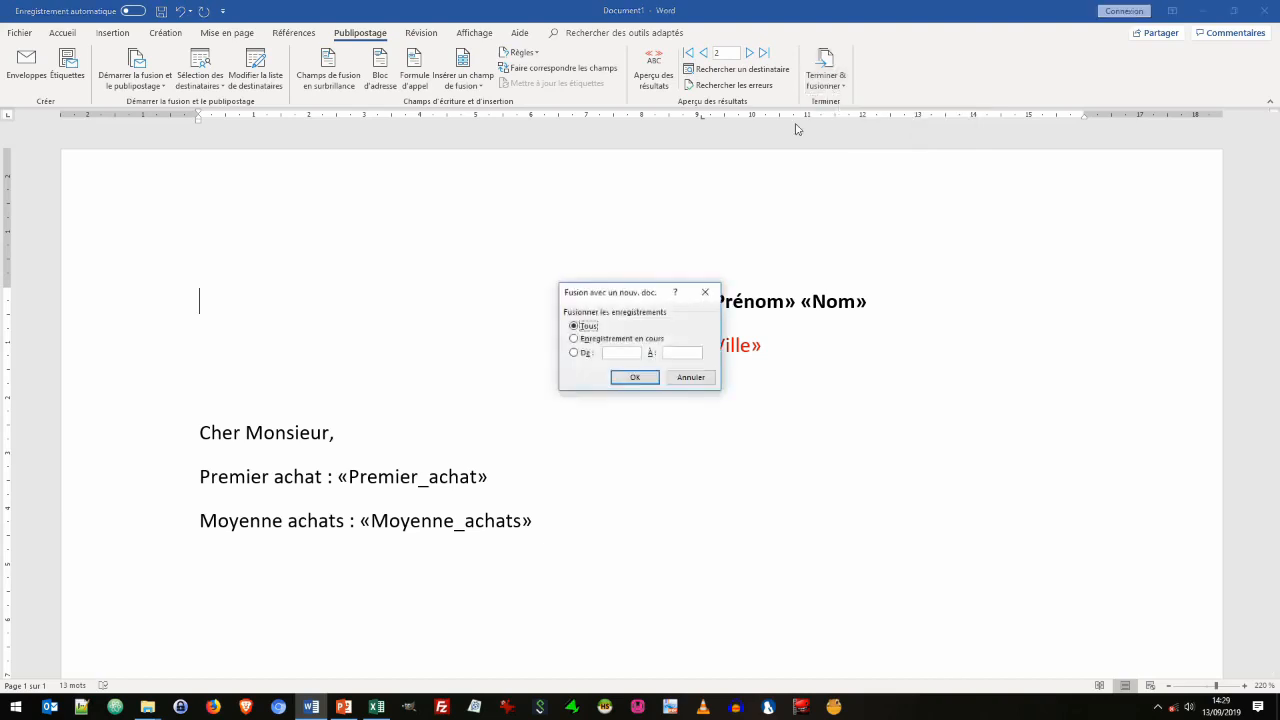
pyautogui.click(638, 376)
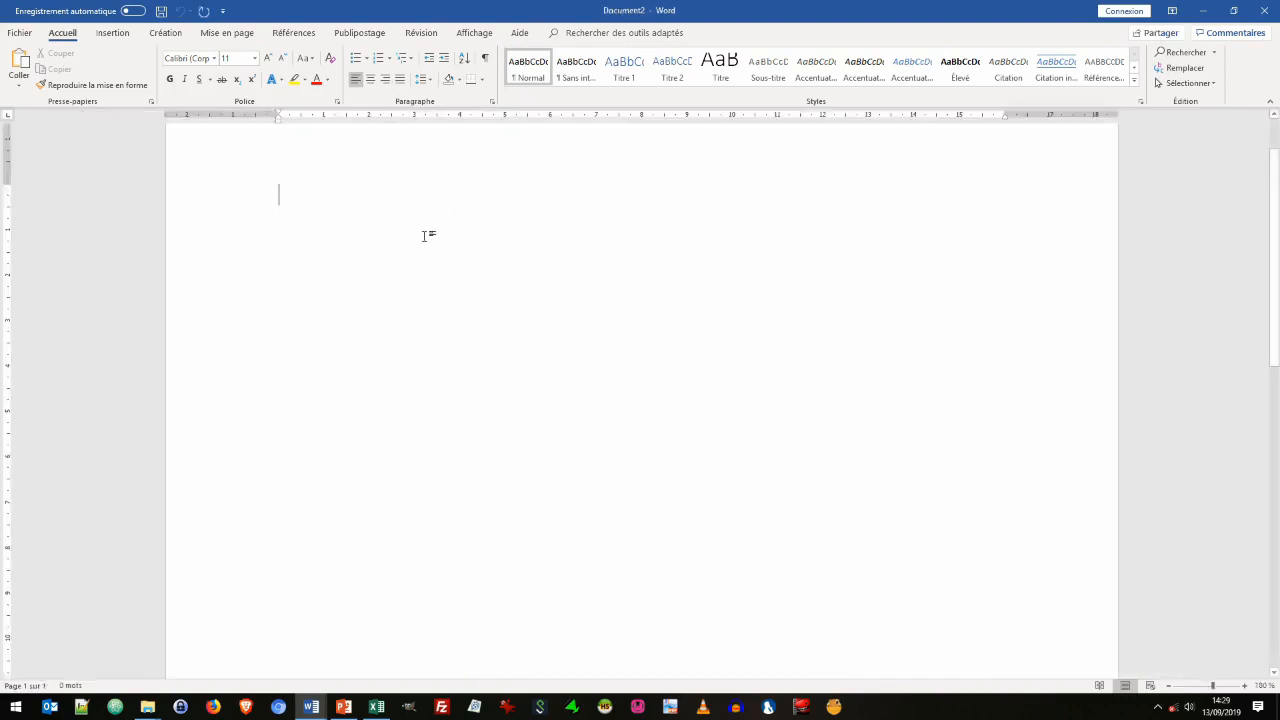
# Start a directory-type mail merge (Répertoire) in the blank document.
pyautogui.click(364, 38)
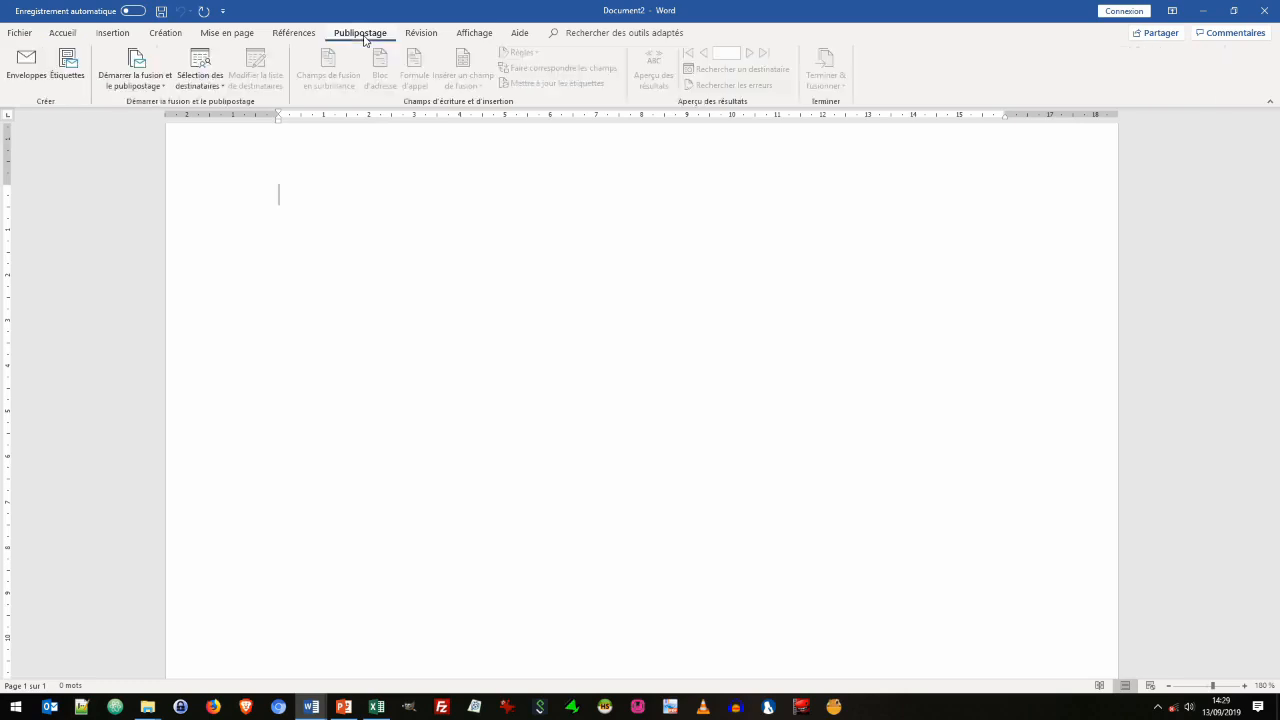
pyautogui.click(150, 86)
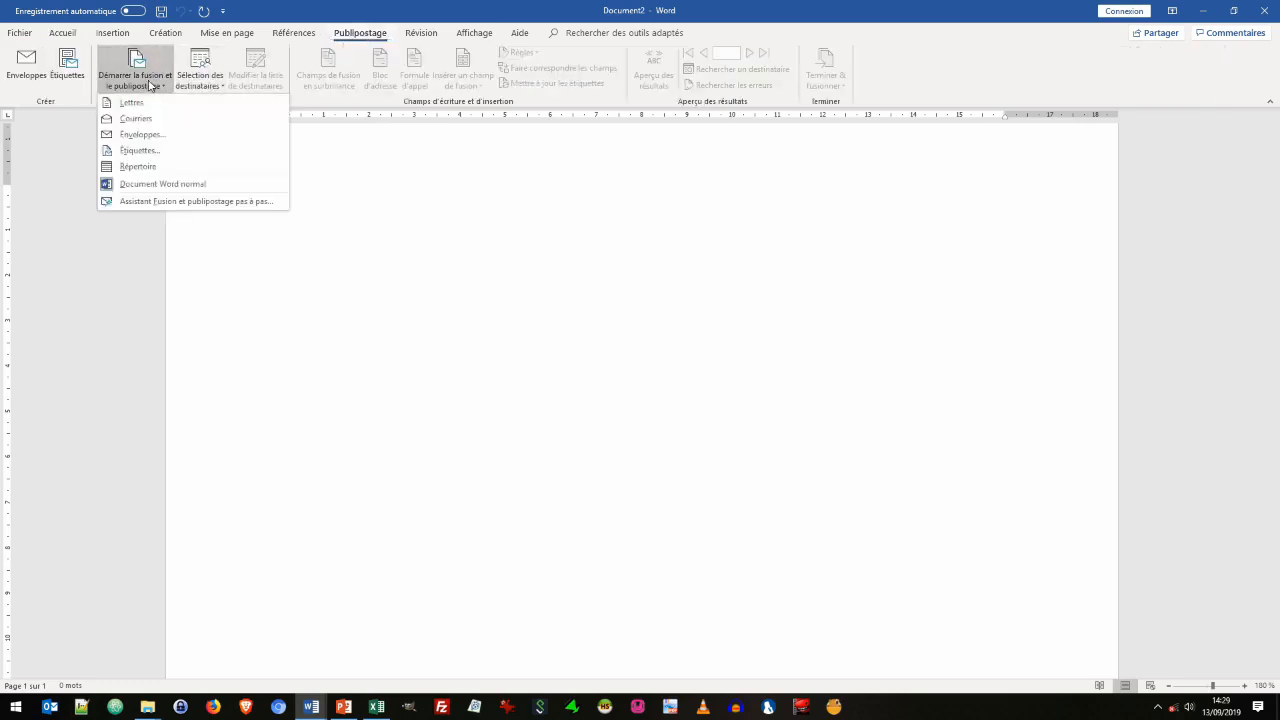
pyautogui.click(164, 168)
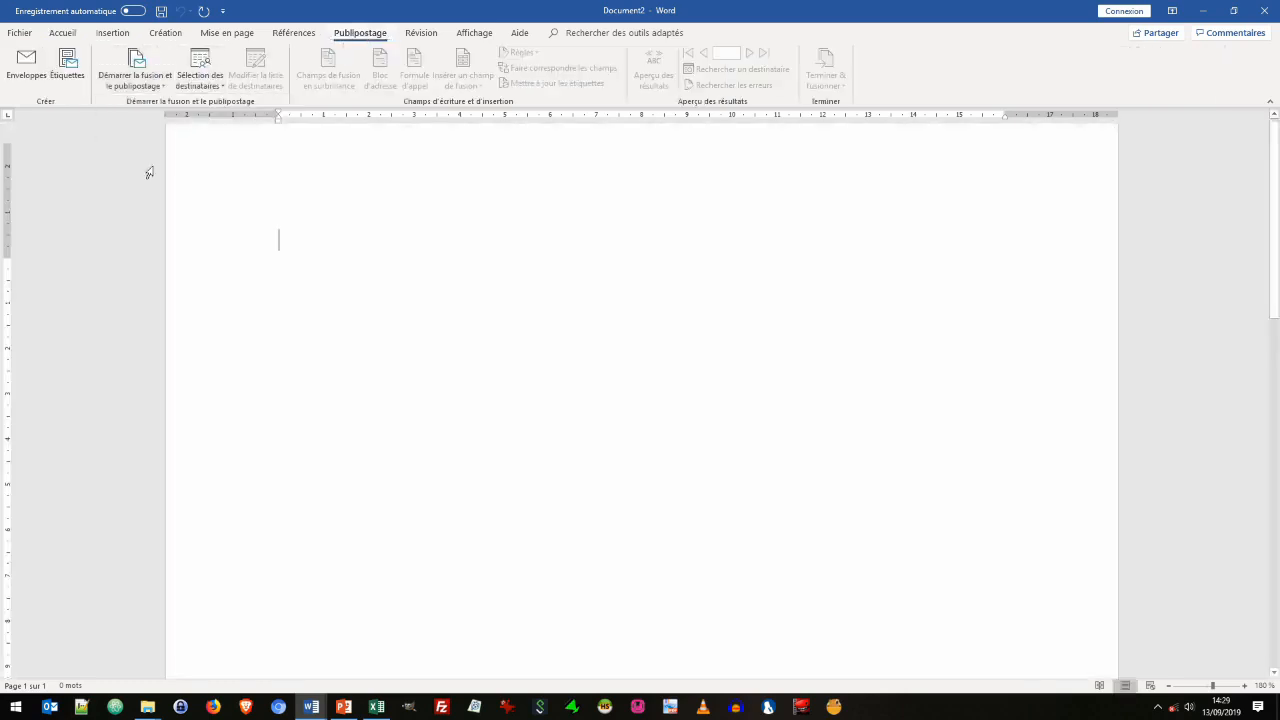
# Attach the clients$ table of Achats.xlsx as the recipient list, with headers in its first row, and check the recipients.
pyautogui.click(208, 86)
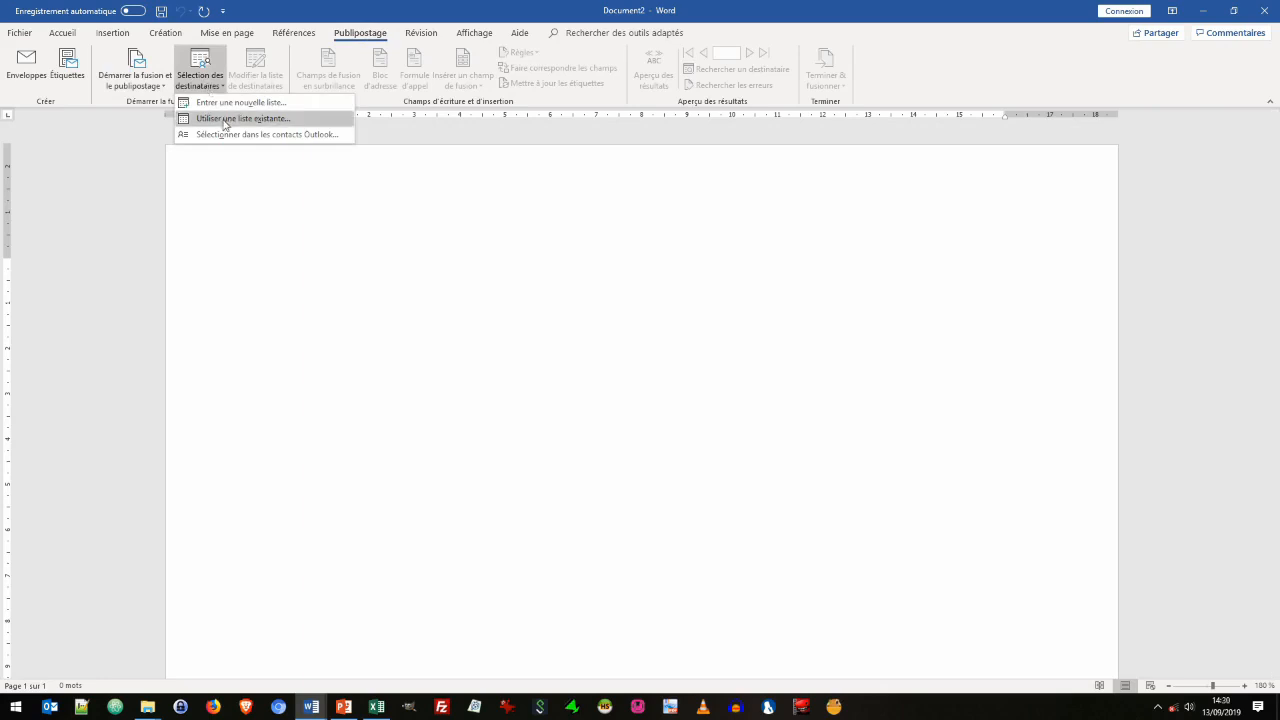
pyautogui.click(224, 119)
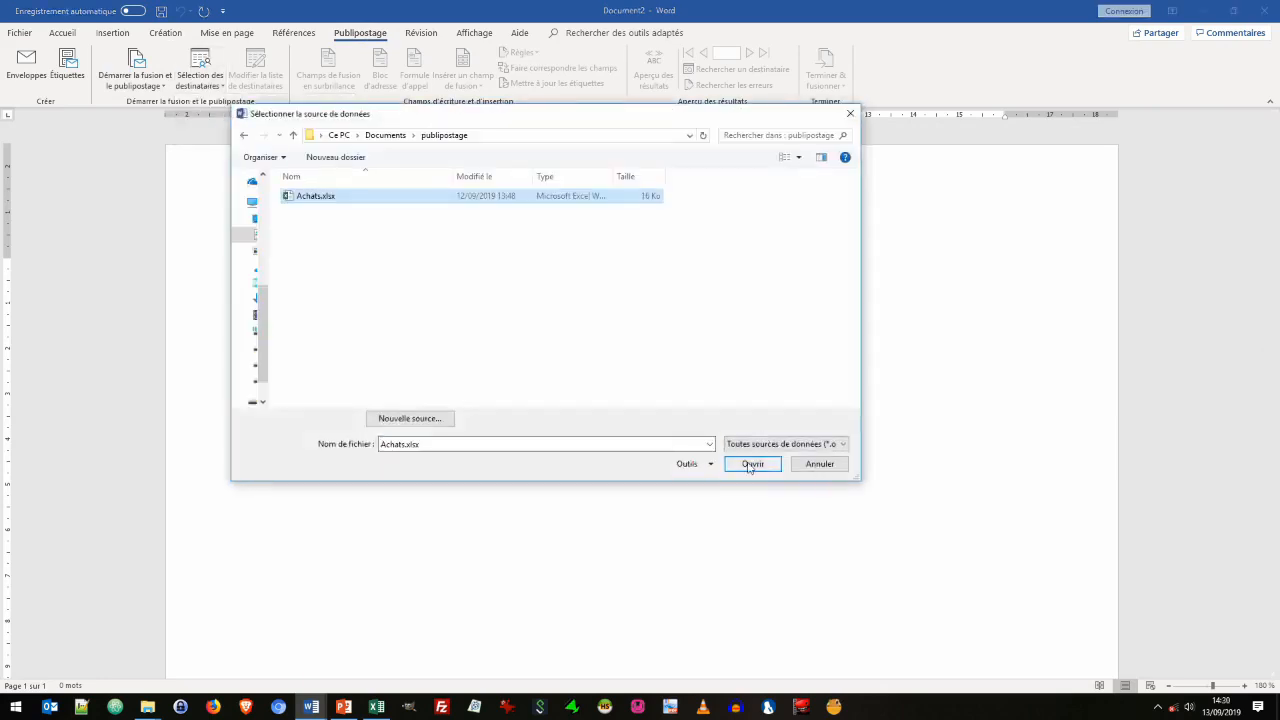
pyautogui.click(752, 464)
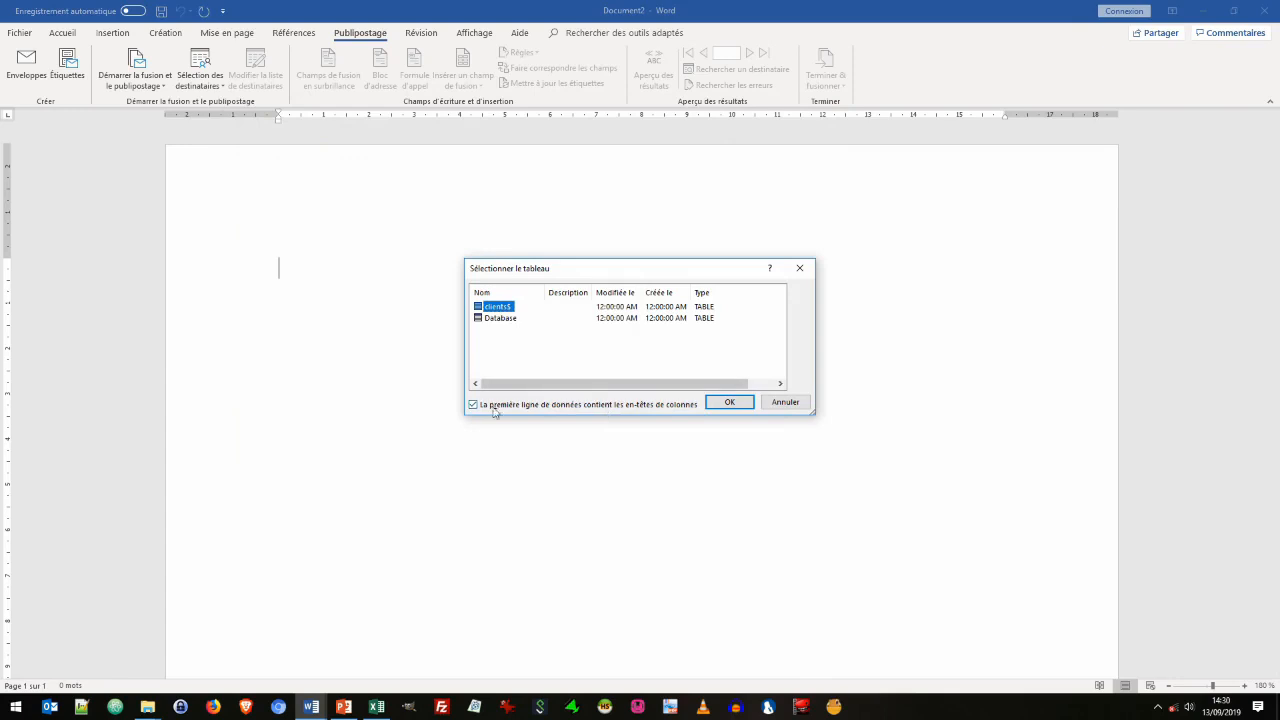
pyautogui.click(728, 403)
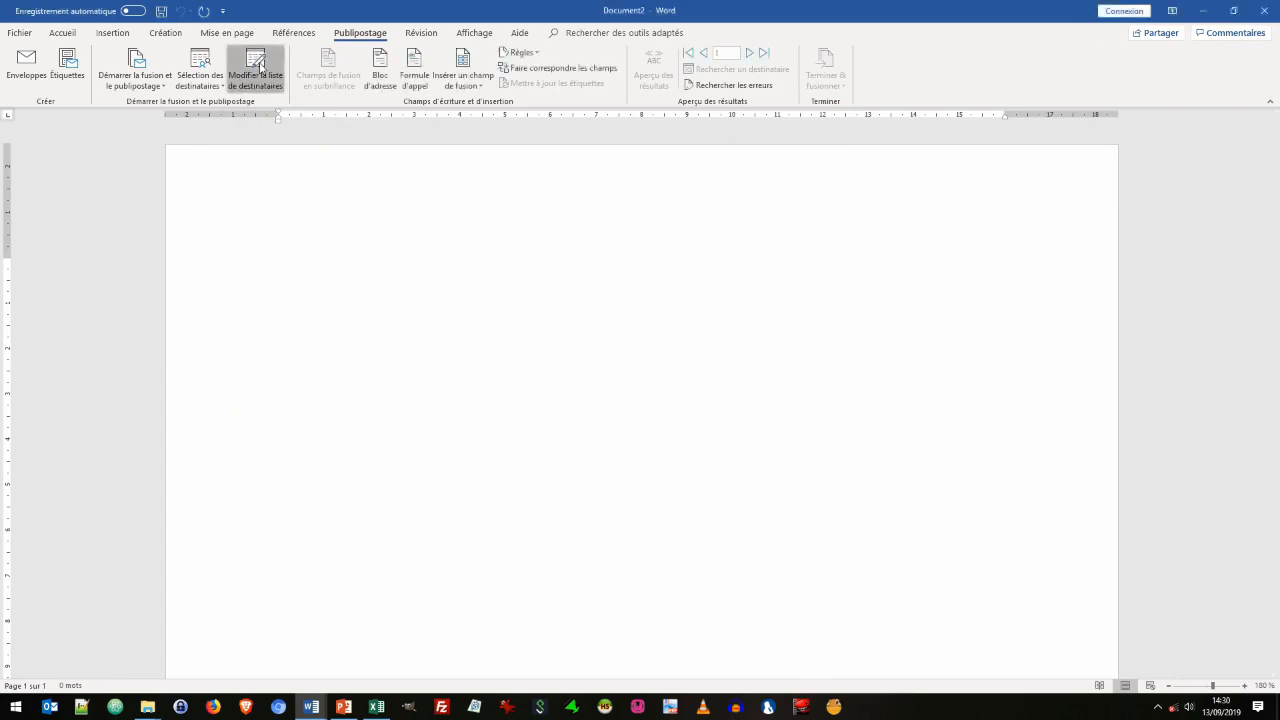
pyautogui.click(259, 68)
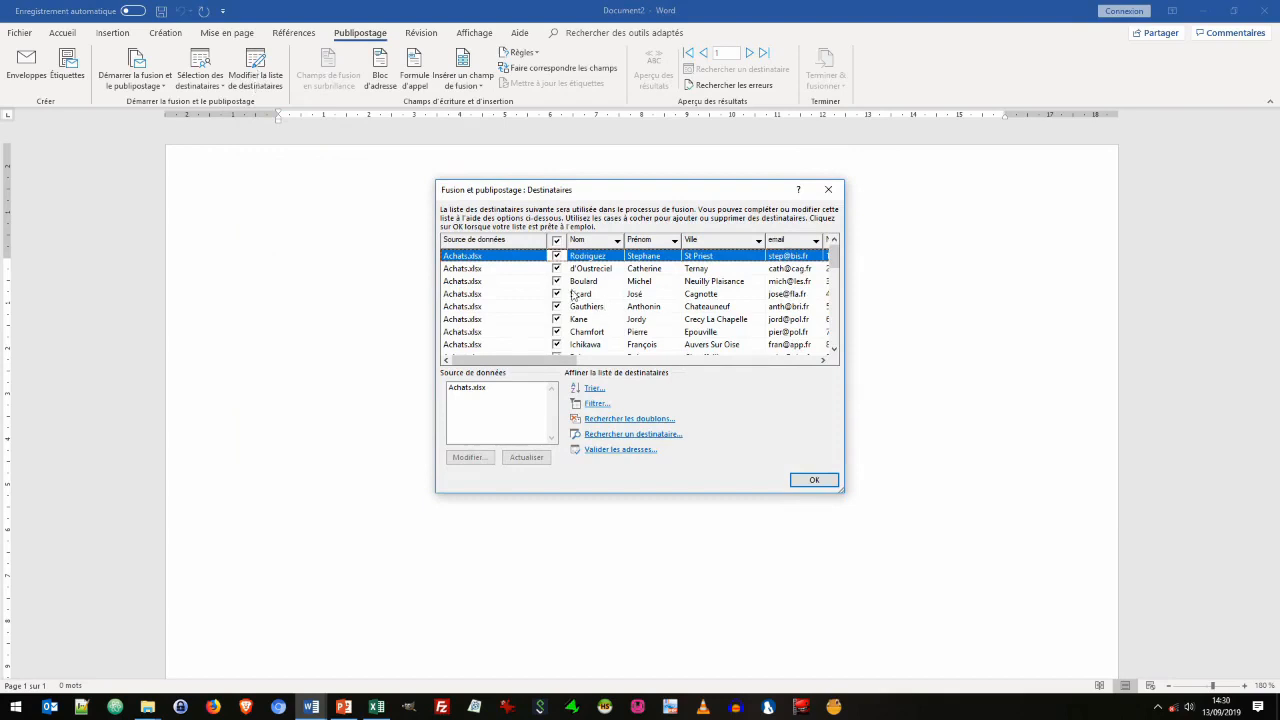
pyautogui.click(811, 481)
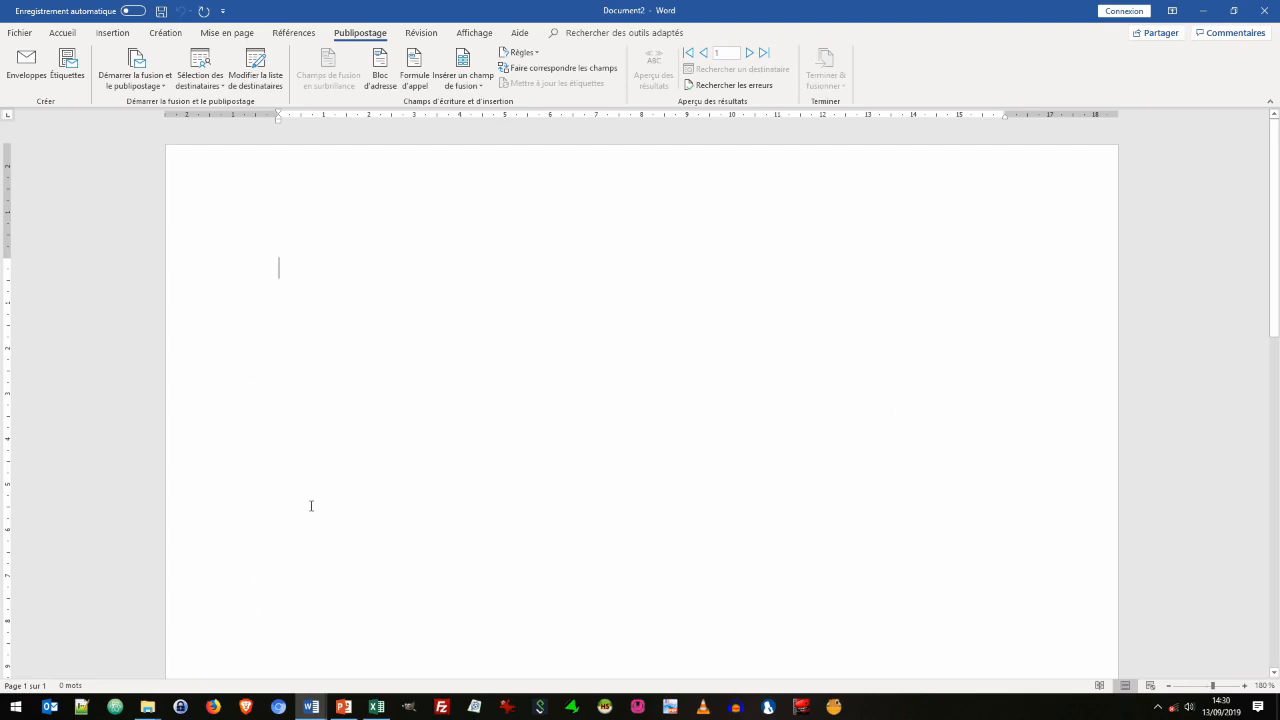
# Write "Nom prénom :" on the first line, followed by the Nom and Prénom merge fields.
pyautogui.write('Nom')
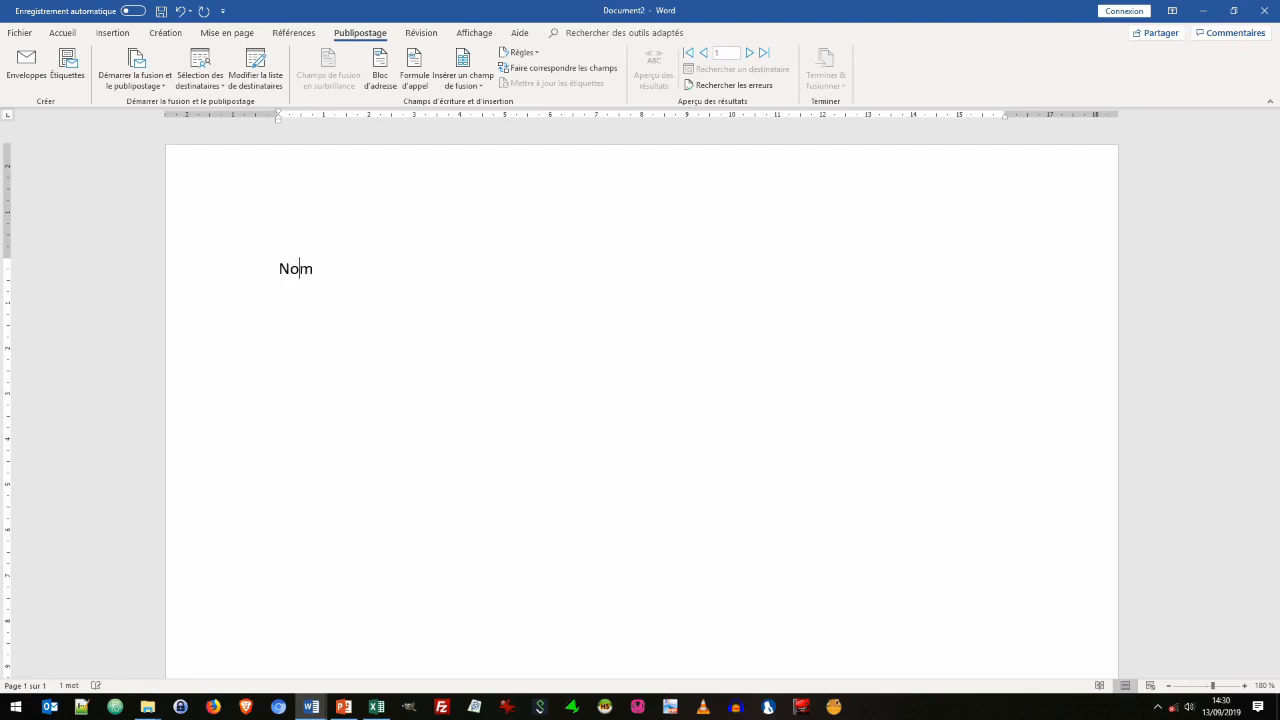
pyautogui.write(' prénom :')
pyautogui.click(463, 80)
pyautogui.click(463, 118)
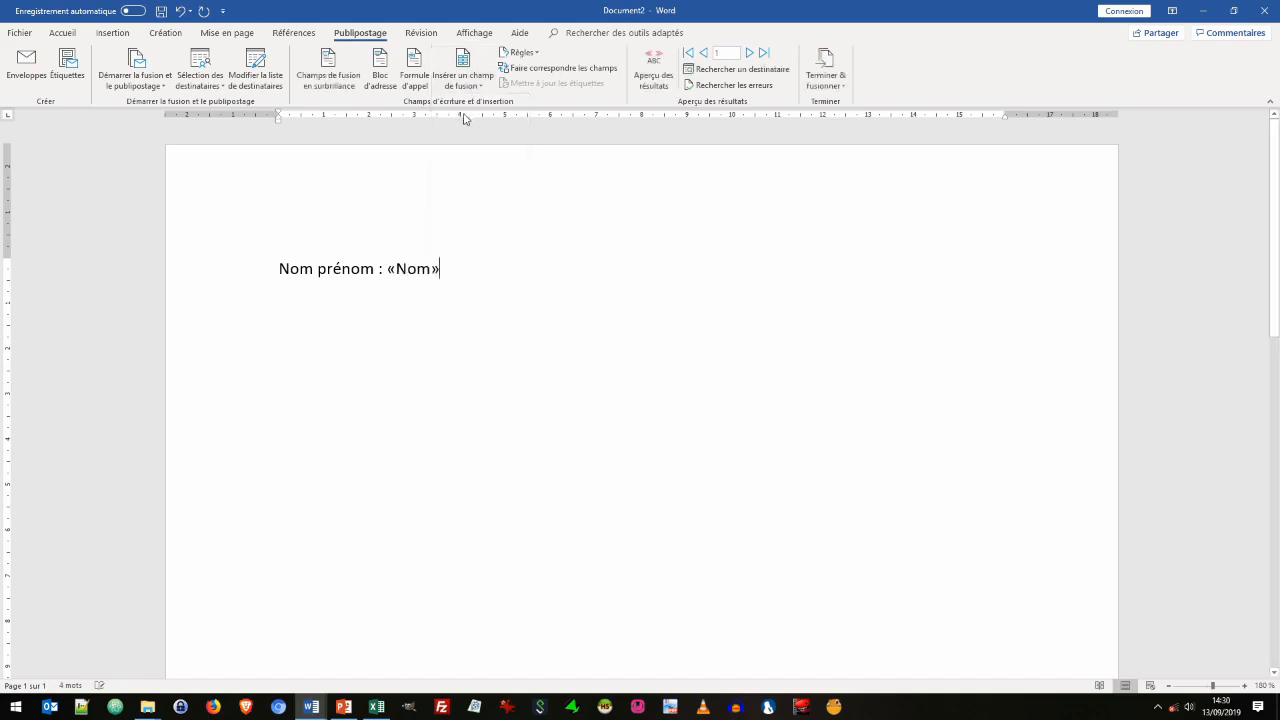
pyautogui.click(459, 87)
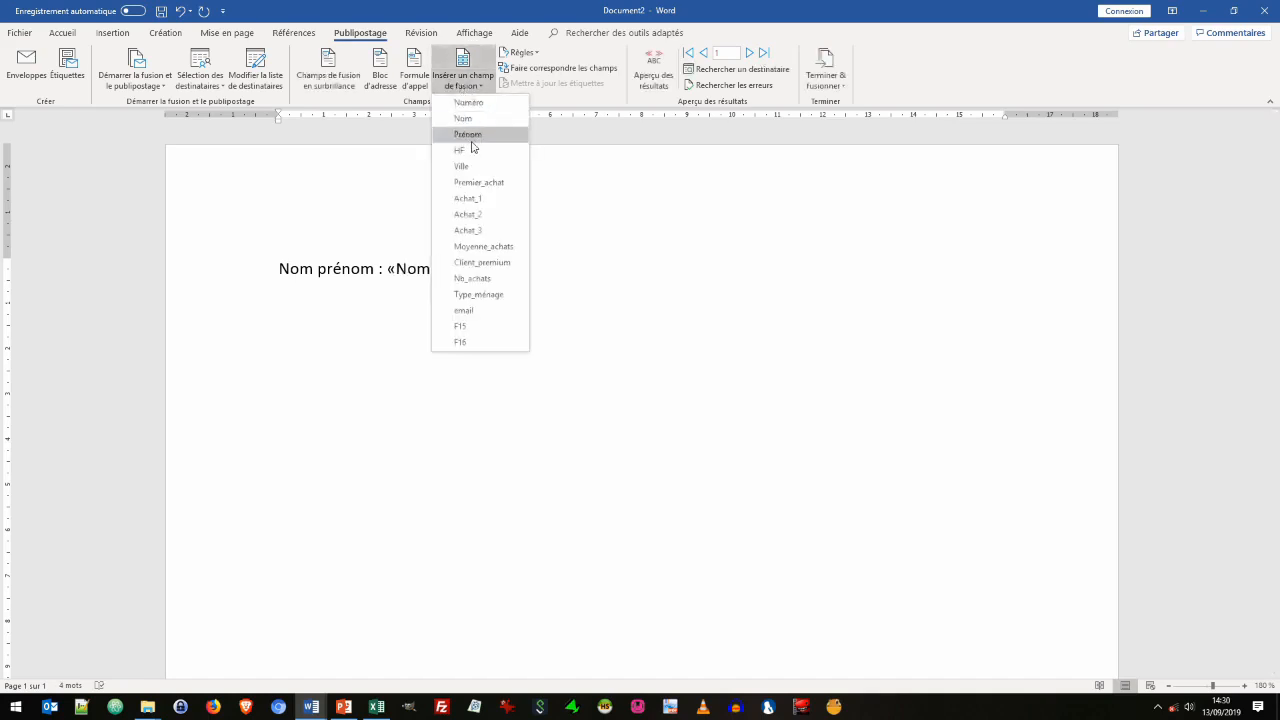
pyautogui.click(470, 132)
# Add a "Ville :" line with the Ville merge field and a "Client premium :" label on the line below.
pyautogui.press('Return')
pyautogui.write('Ville :')
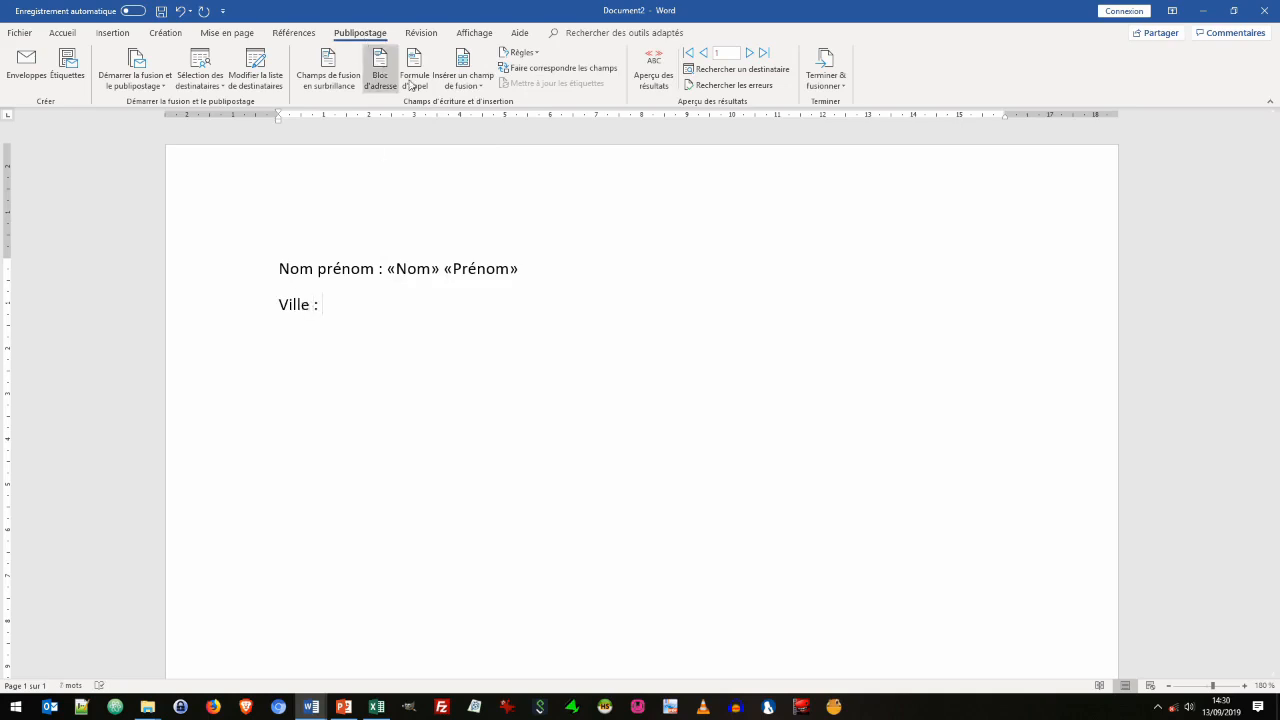
pyautogui.click(459, 86)
pyautogui.click(468, 167)
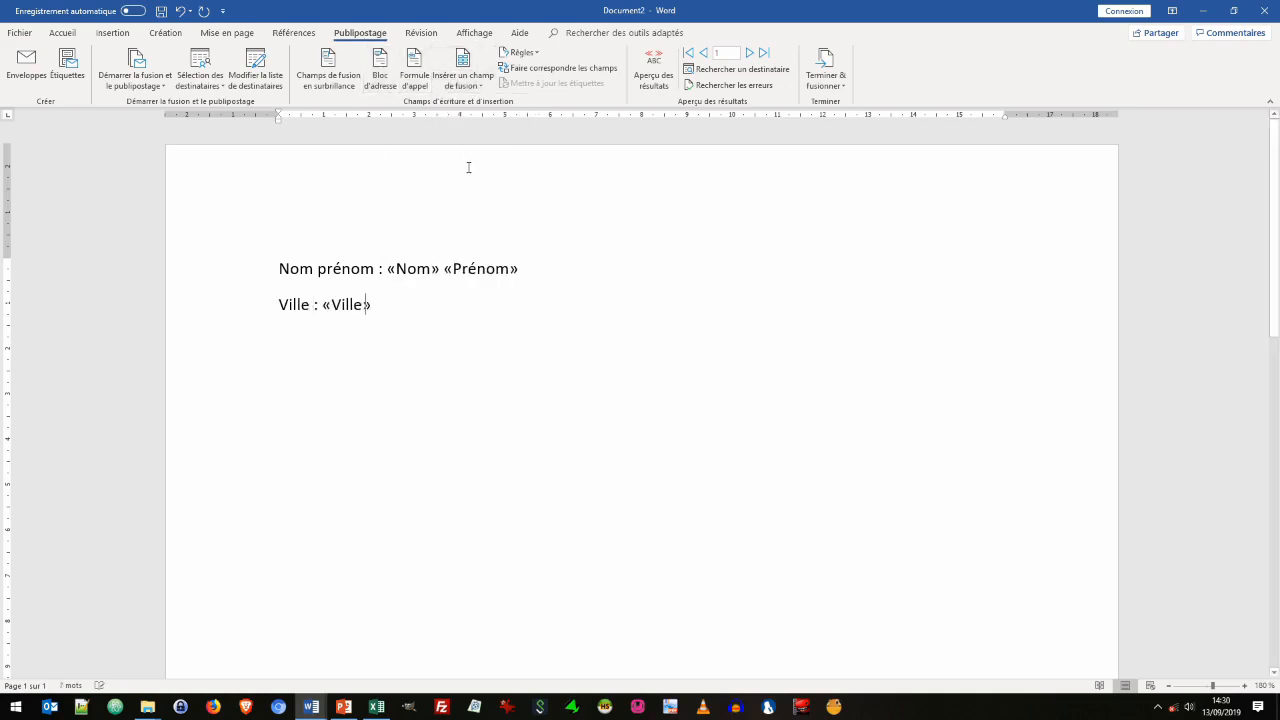
pyautogui.doubleClick(277, 353)
pyautogui.write('Client premium :')
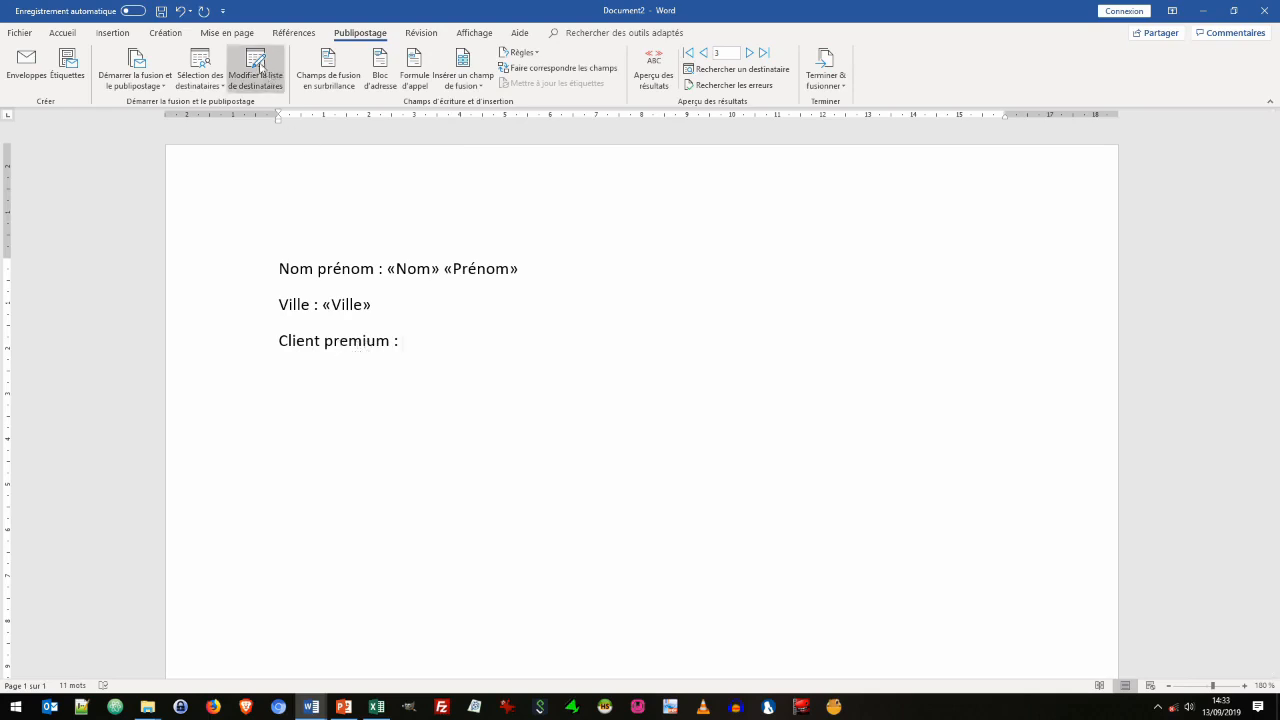
# Examine the values of the Client premium column in the recipient list.
pyautogui.click(256, 70)
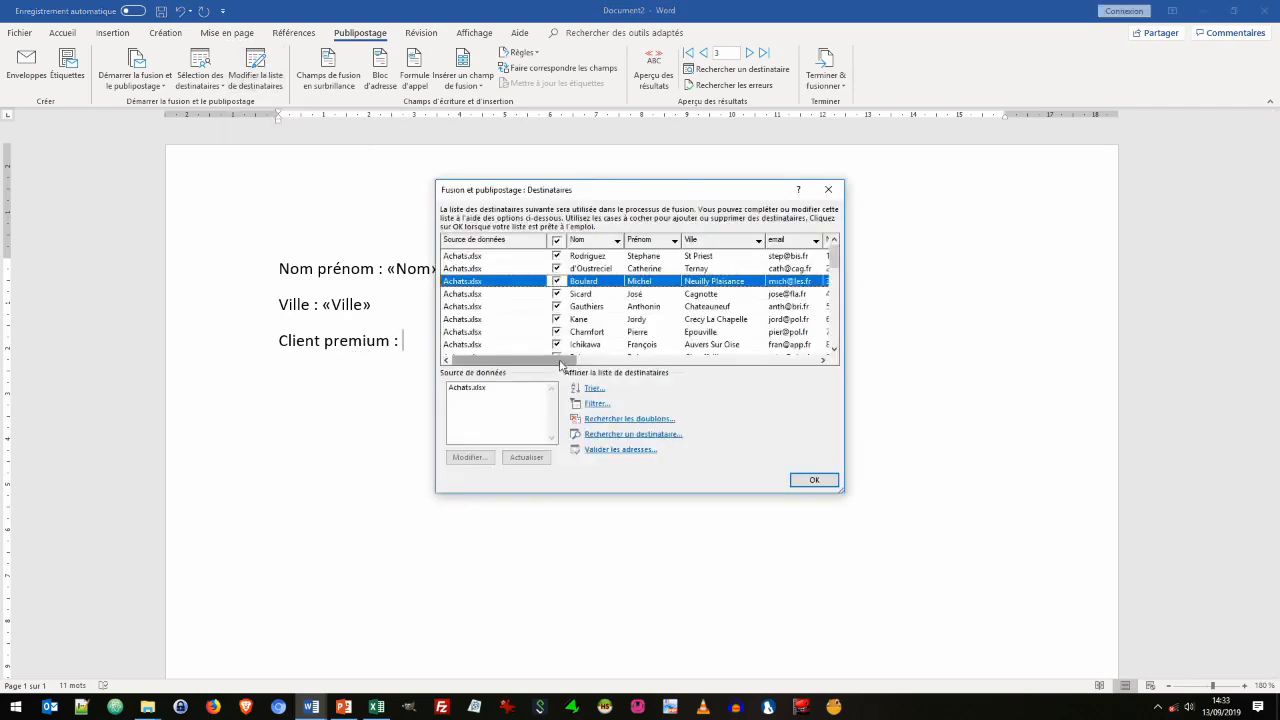
pyautogui.moveTo(561, 365); pyautogui.dragTo(751, 368)
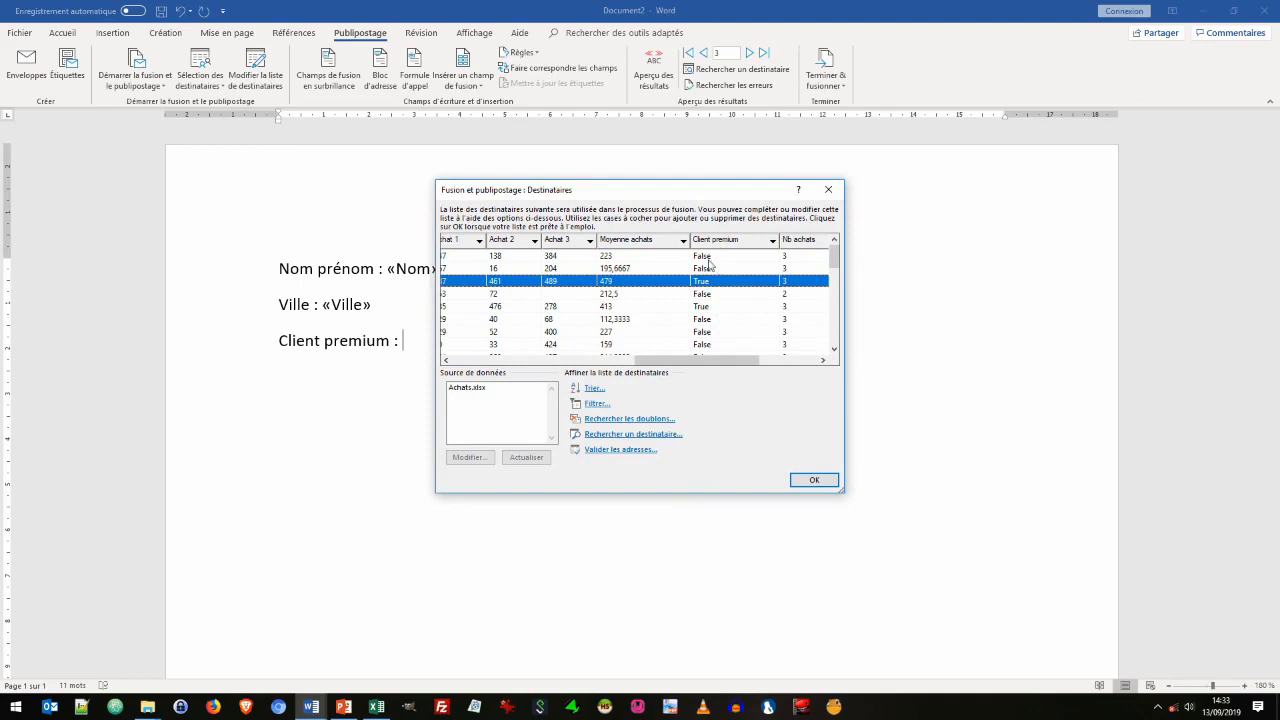
pyautogui.click(814, 480)
# Insert the Client_premium merge field after its label and preview it across neighbouring records.
pyautogui.click(478, 86)
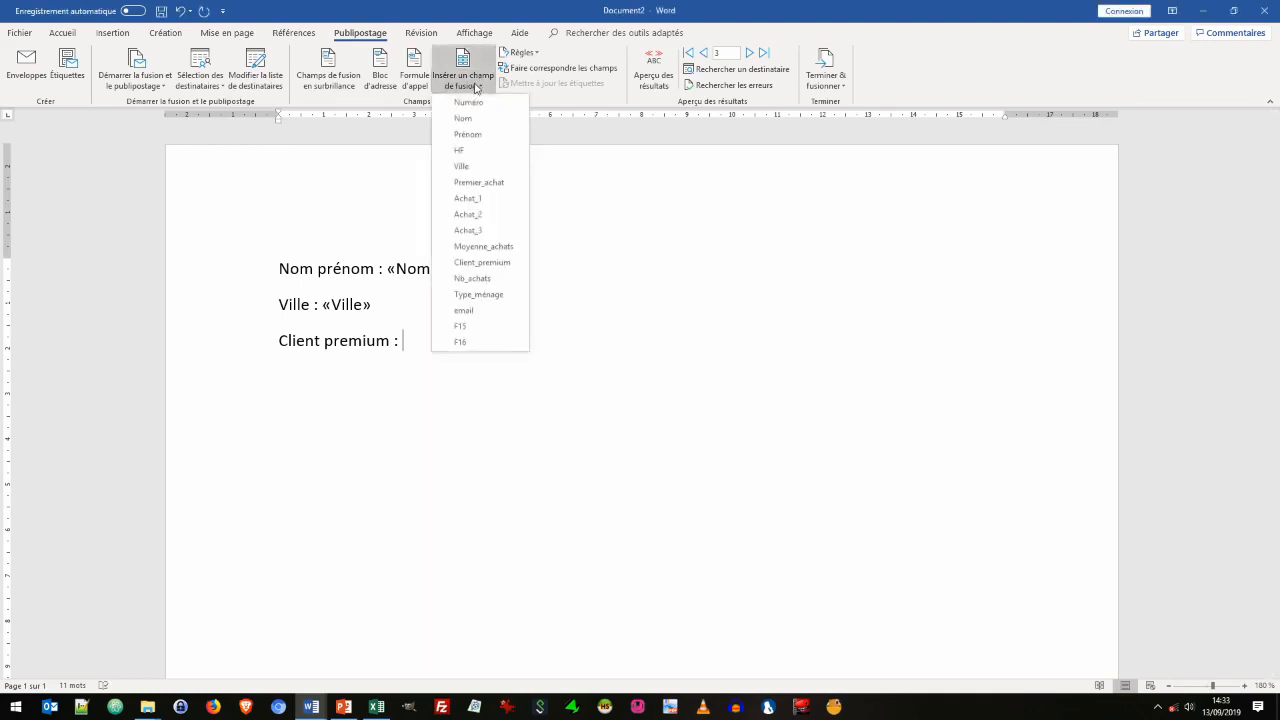
pyautogui.click(488, 262)
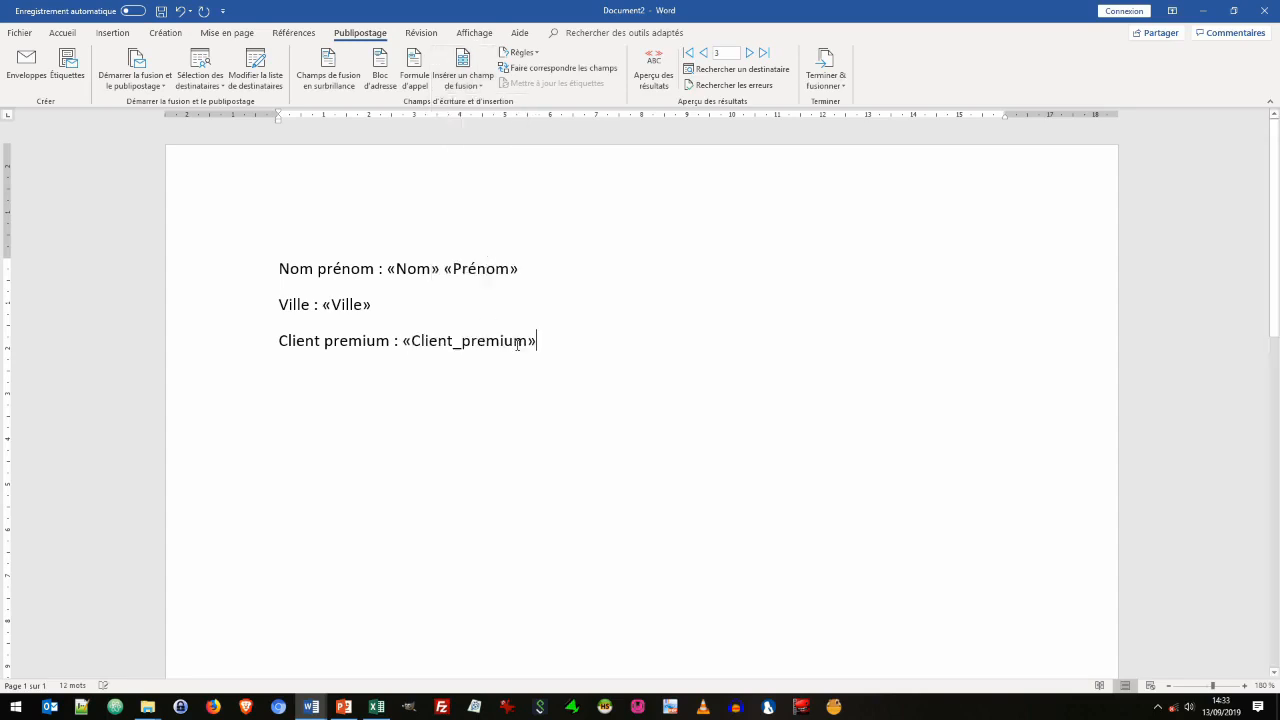
pyautogui.click(654, 72)
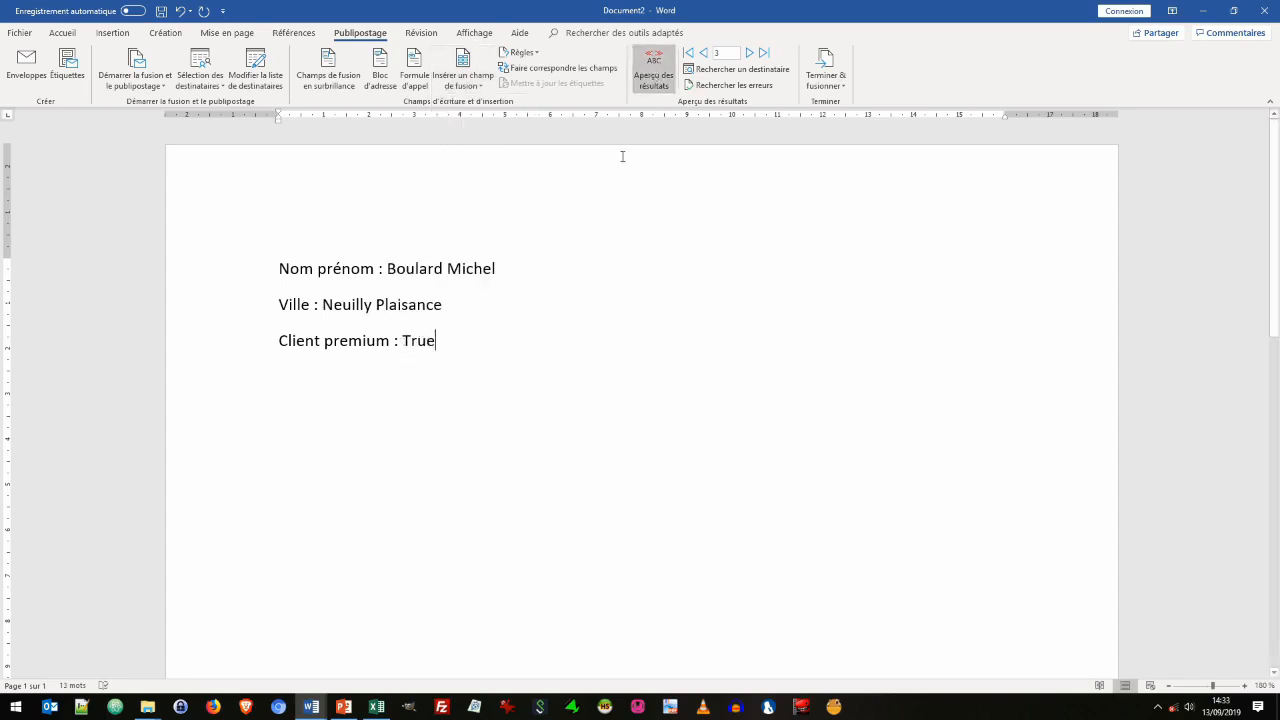
pyautogui.click(703, 52)
pyautogui.click(750, 54)
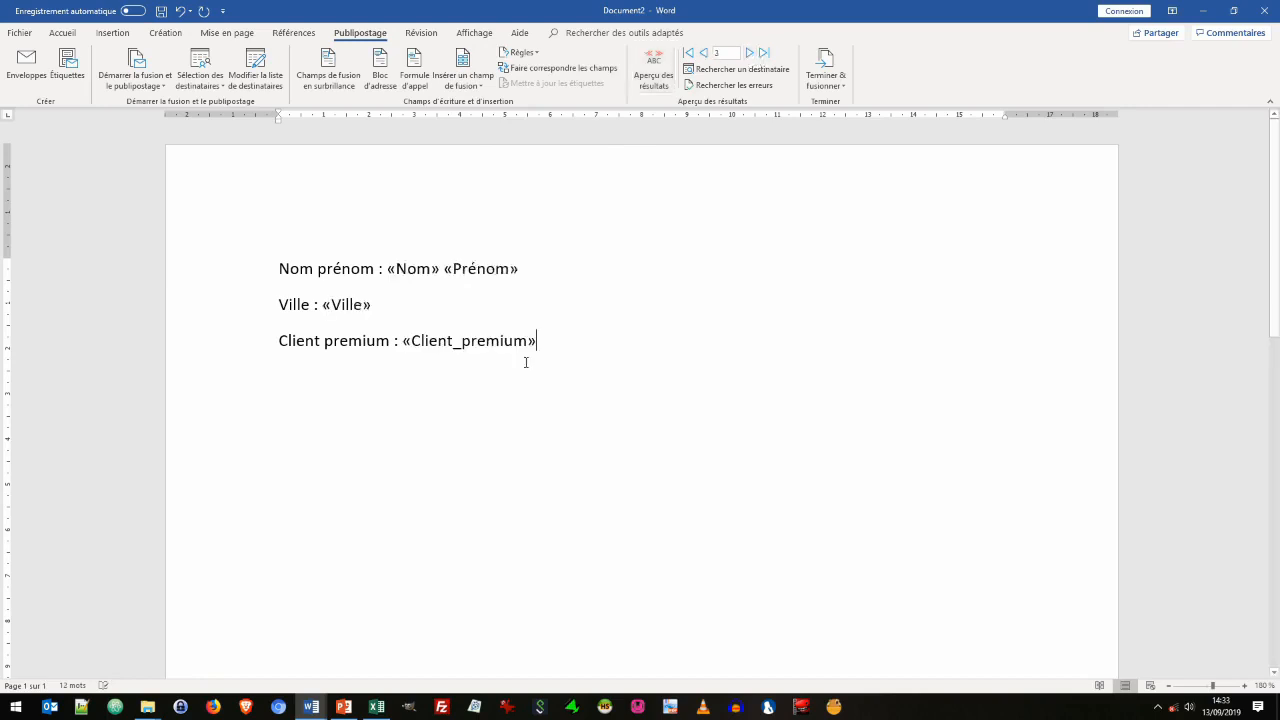
# Replace the Client_premium field with an If rule giving OUI when Client_premium equals True and NON otherwise, and check it on another record.
pyautogui.moveTo(538, 340); pyautogui.dragTo(402, 341)
pyautogui.press('Delete')
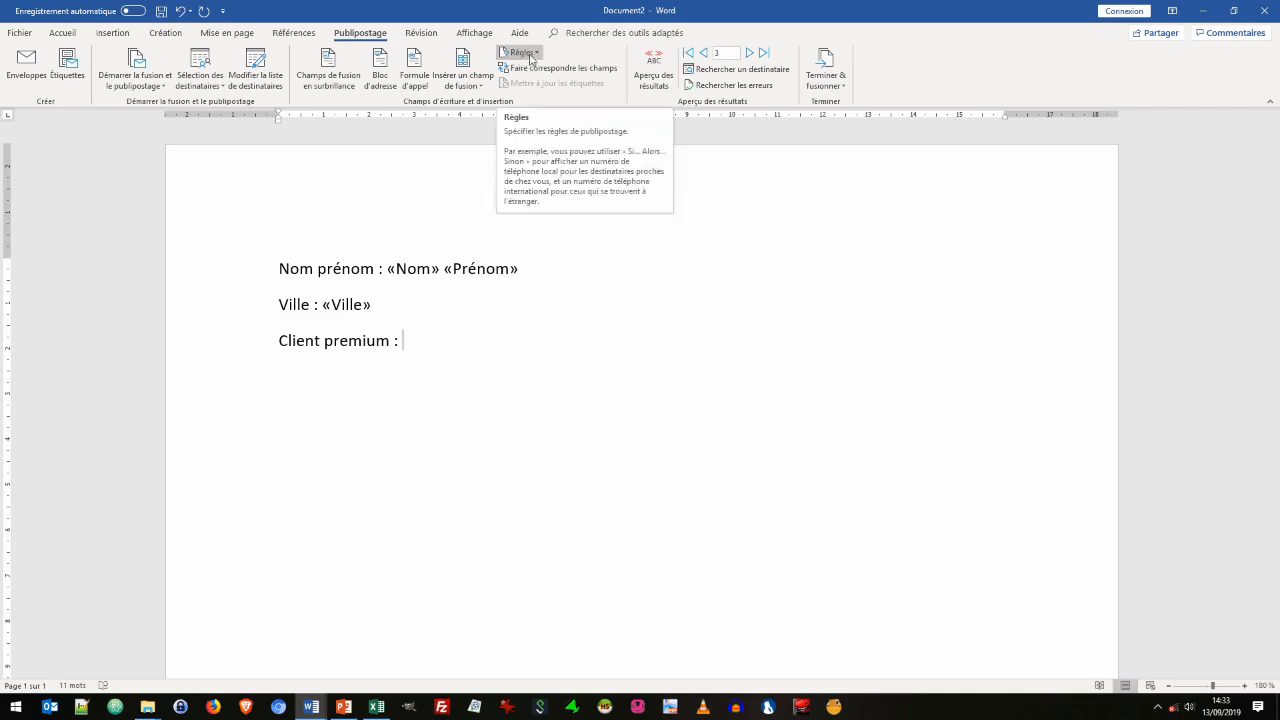
pyautogui.click(530, 56)
pyautogui.click(548, 101)
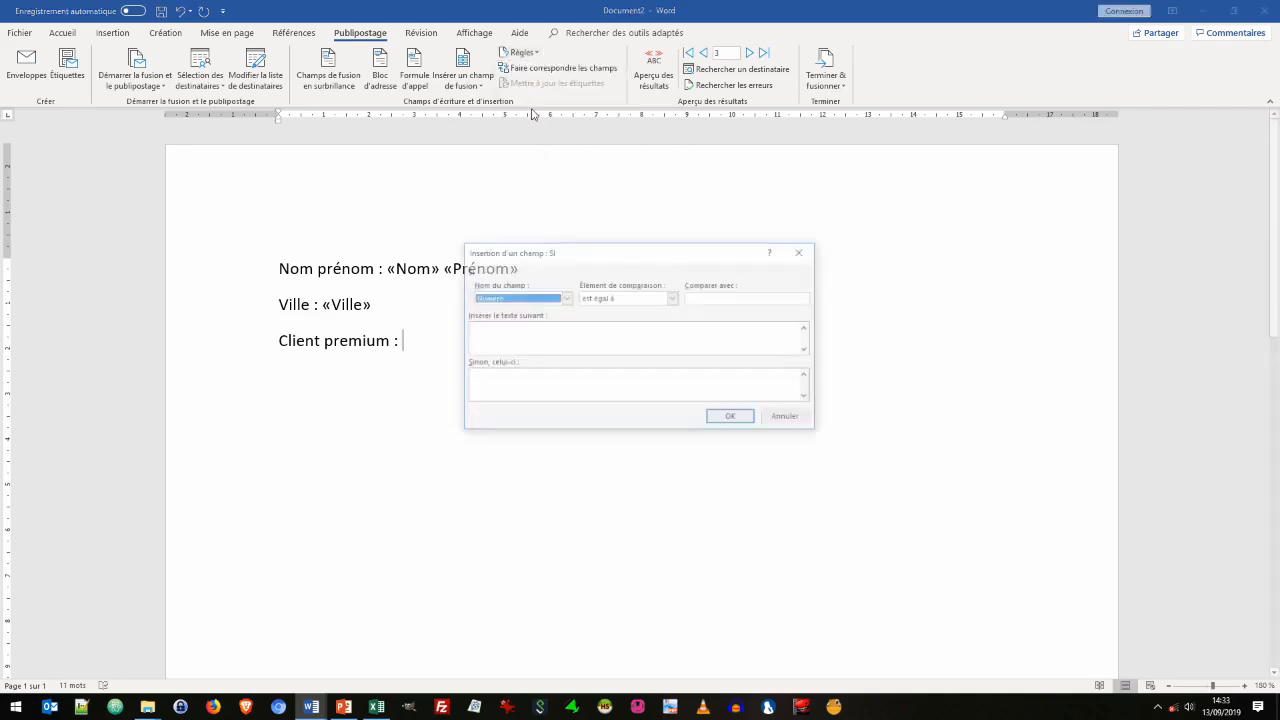
pyautogui.click(503, 299)
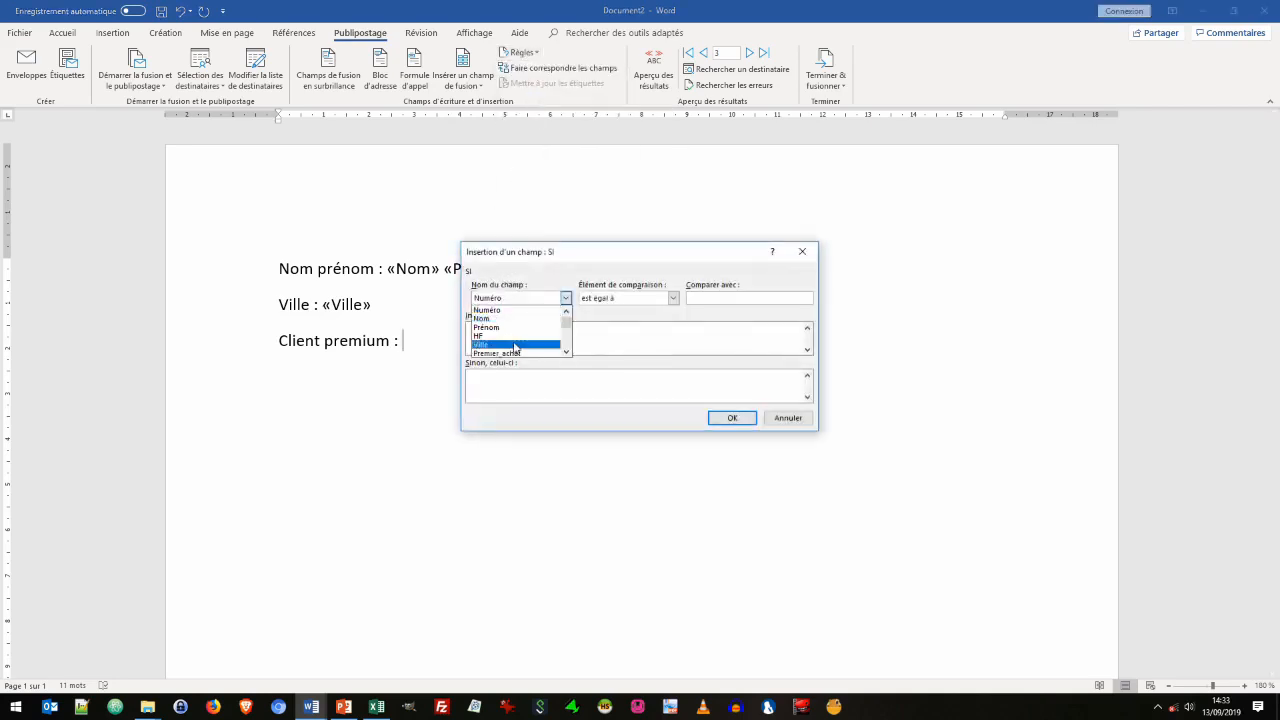
pyautogui.scroll(-2, 514, 349)
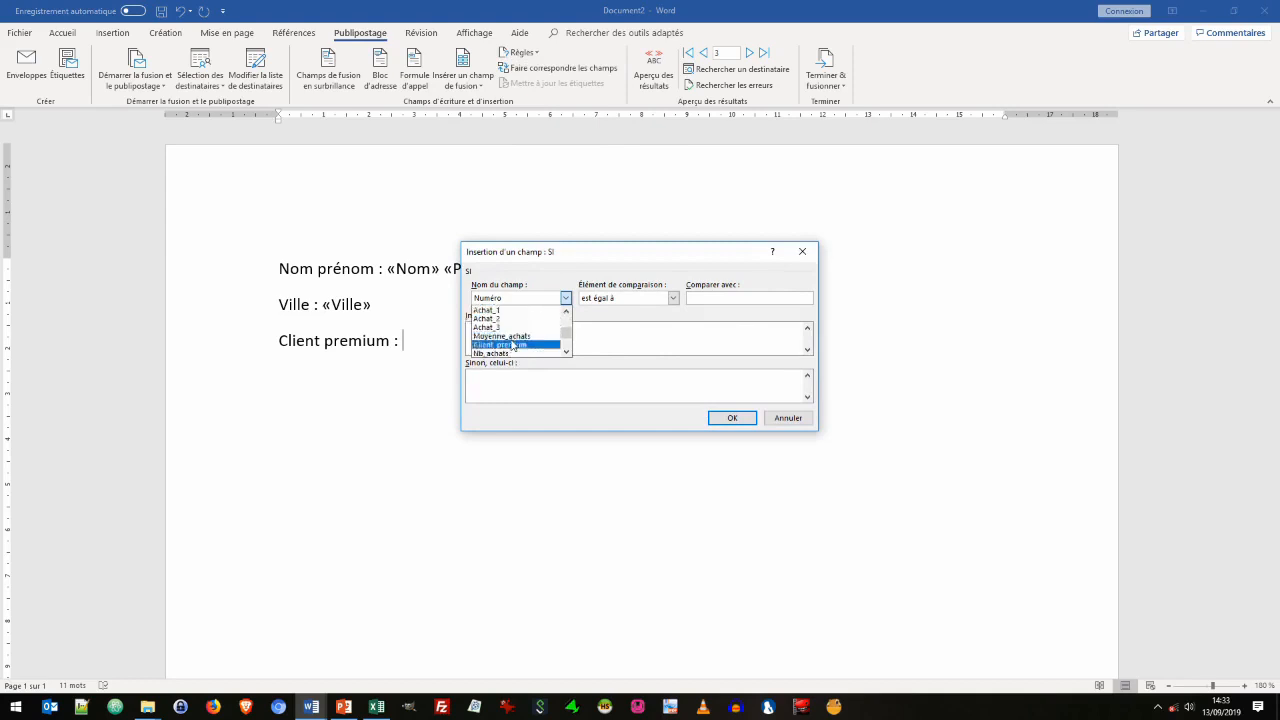
pyautogui.click(505, 344)
pyautogui.click(706, 298)
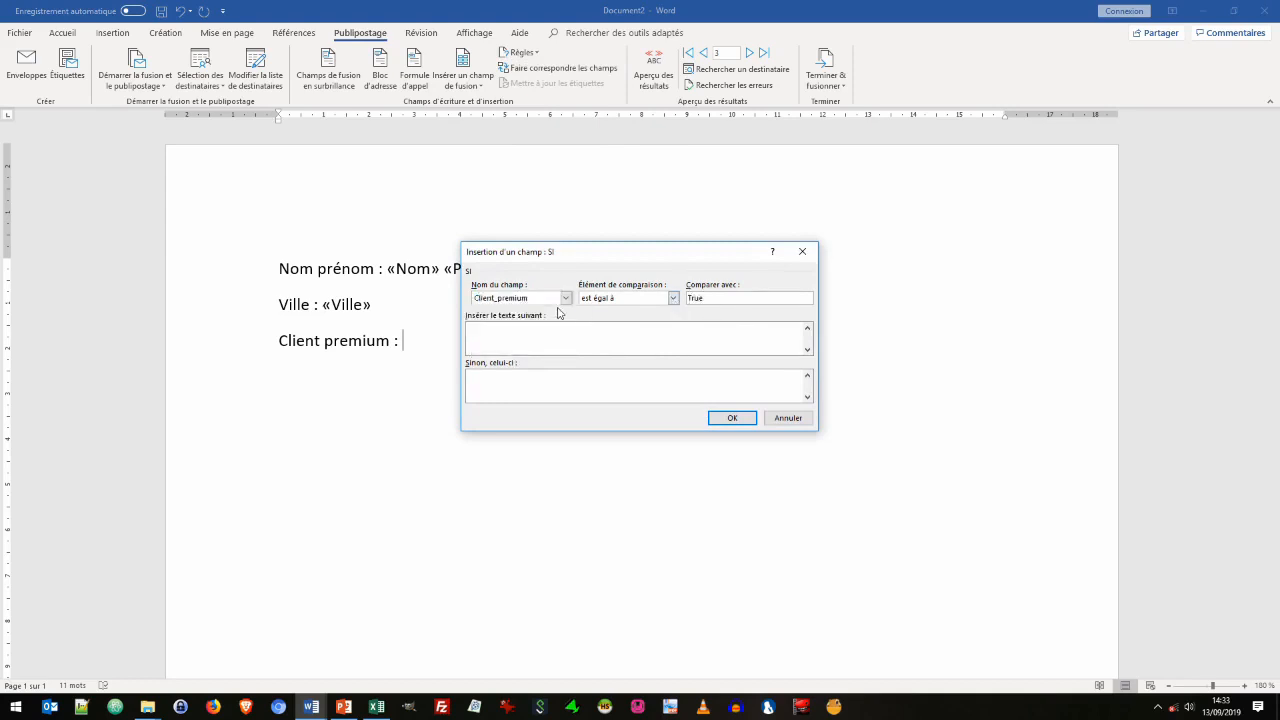
pyautogui.click(578, 332)
pyautogui.click(726, 417)
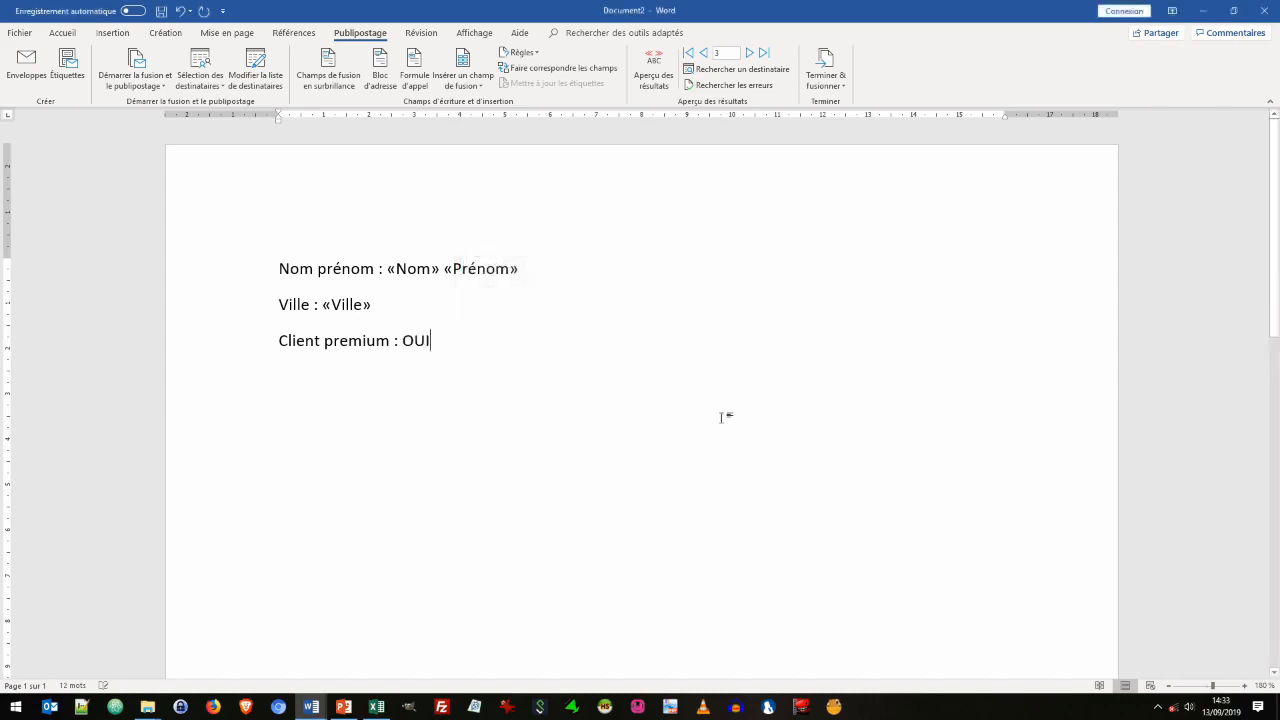
pyautogui.click(704, 53)
# Add a "Moyenne :" line with the Moyenne_achats field above the Client premium line and preview the results for two records.
pyautogui.press('Return')
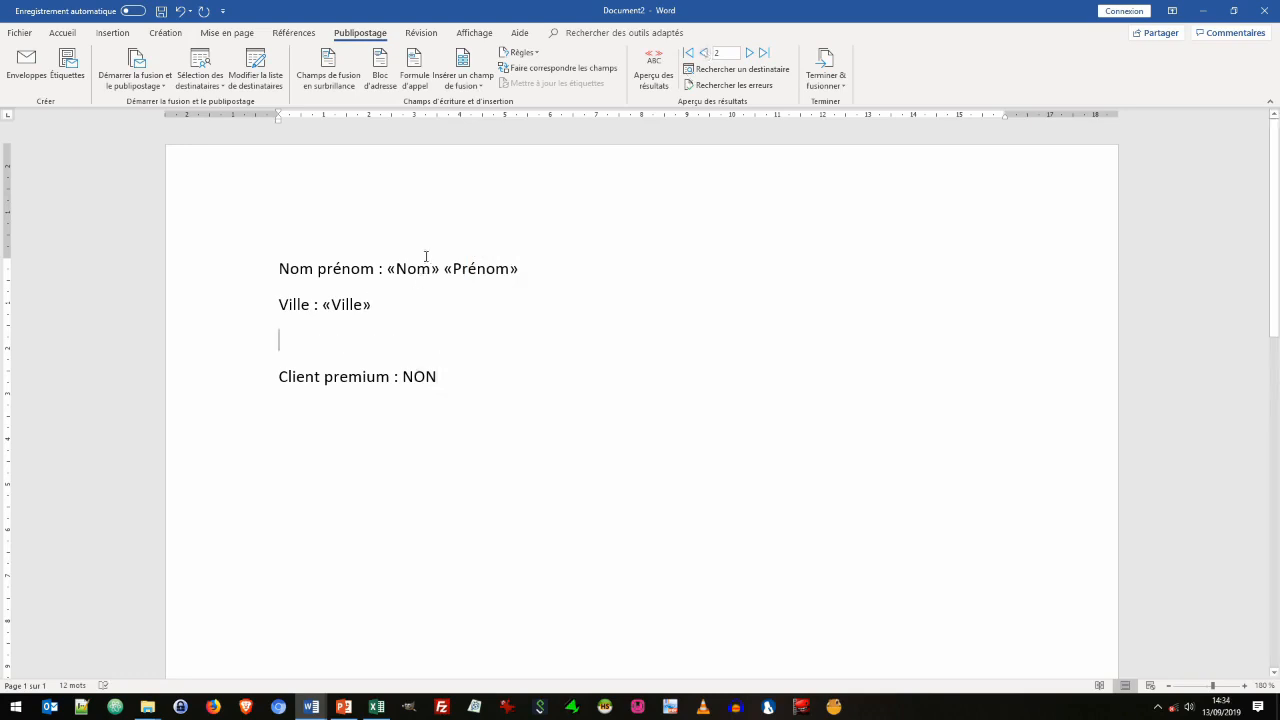
pyautogui.write('Moyenne :')
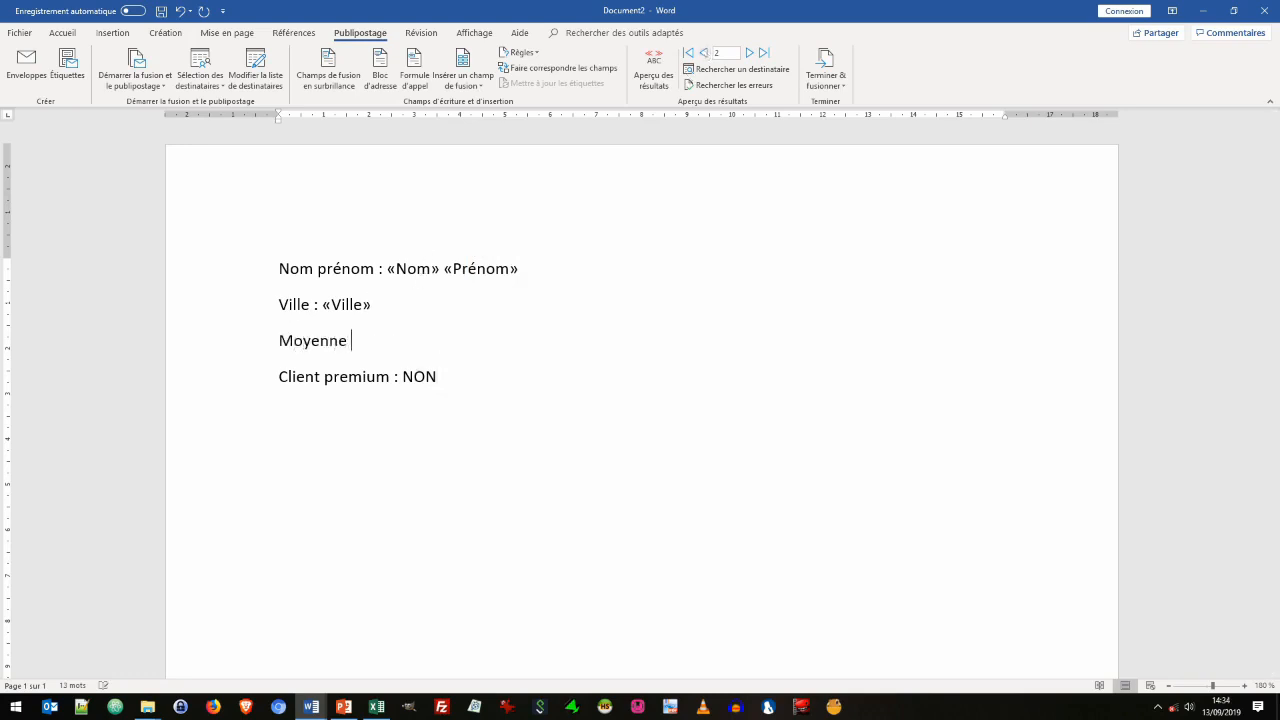
pyautogui.click(458, 84)
pyautogui.click(486, 246)
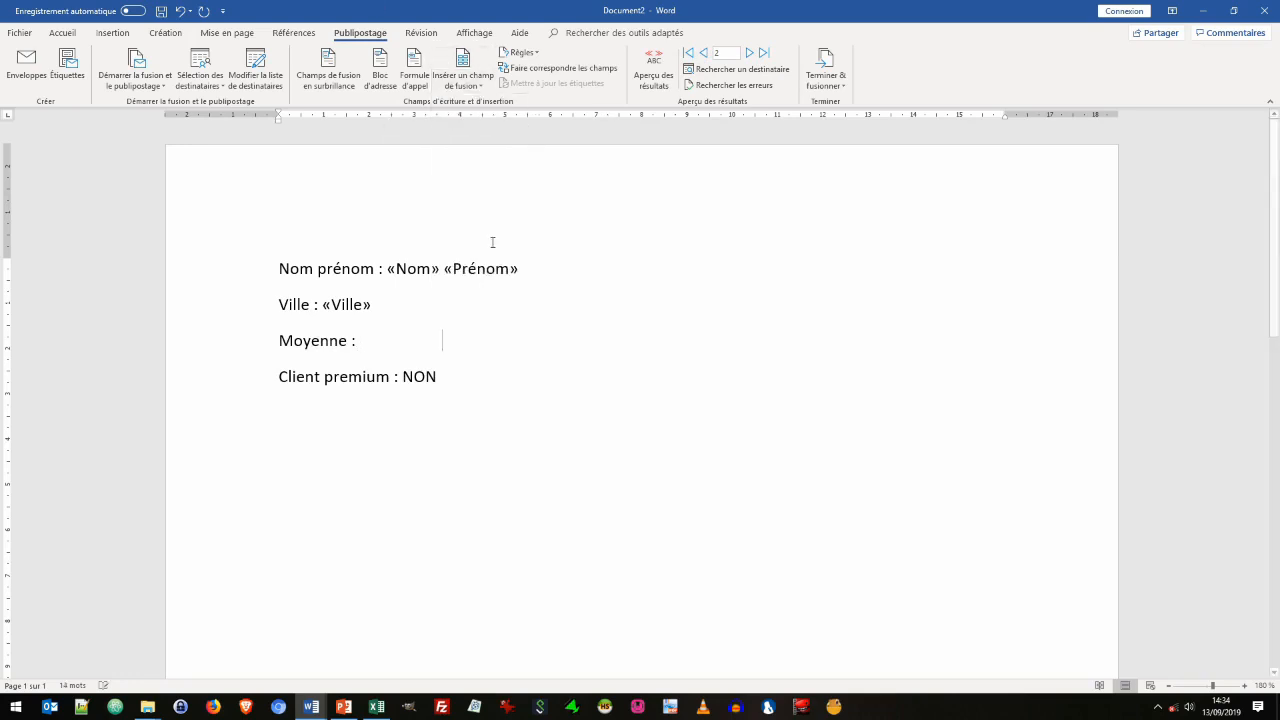
pyautogui.click(654, 75)
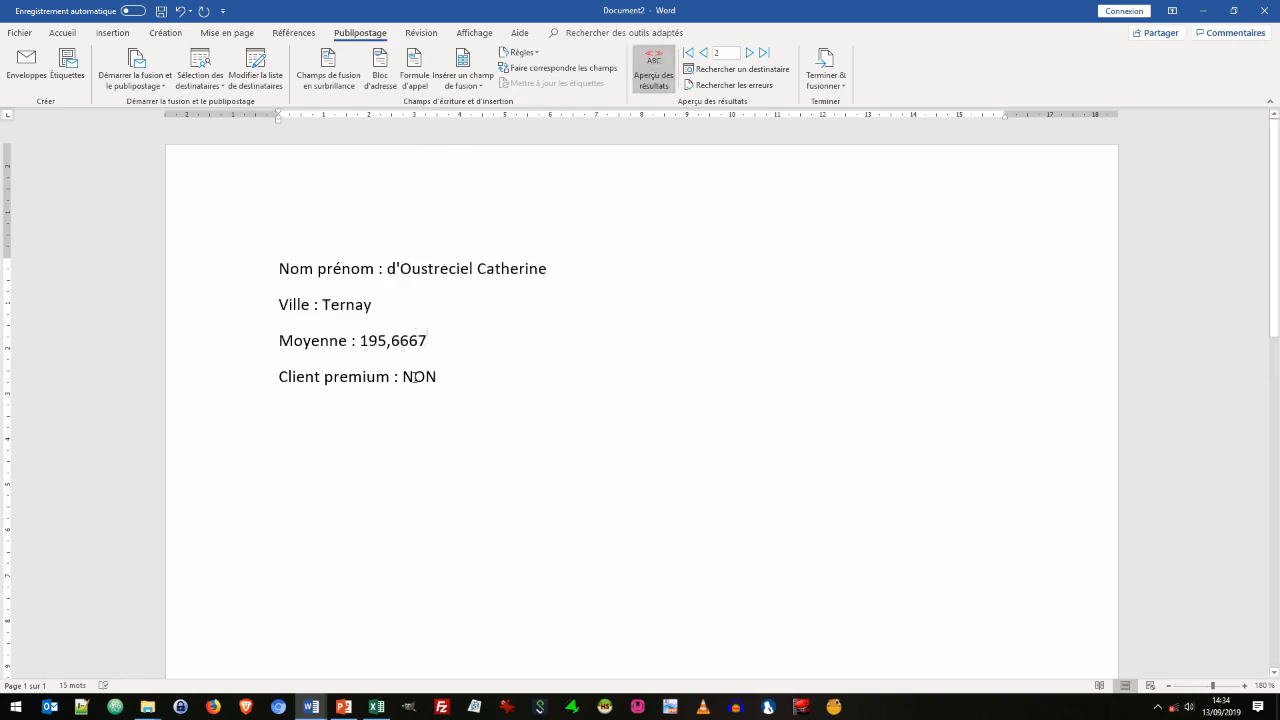
pyautogui.click(749, 52)
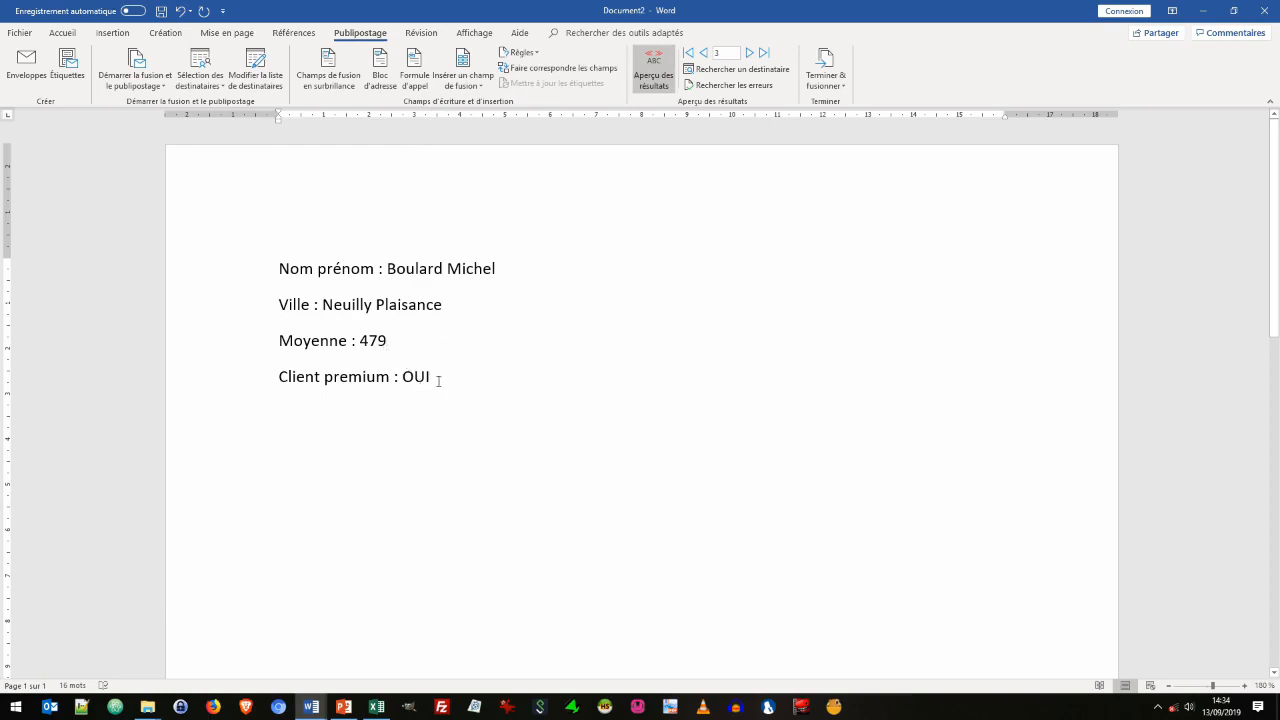
# Show the formatting marks and add an empty paragraph after the Client premium line.
pyautogui.hotkey('ctrl', 'shift', '8')
pyautogui.press('Return')
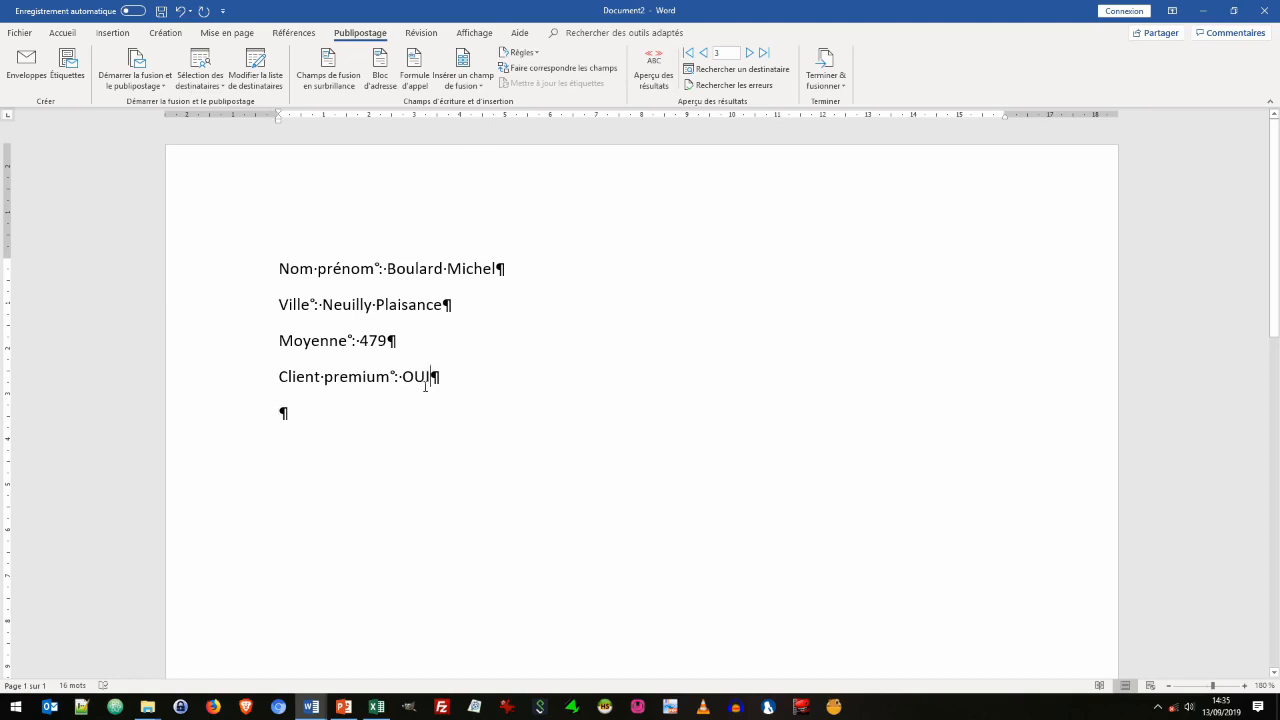
# Add a bottom border under the Client premium line to separate the directory entries.
pyautogui.click(62, 33)
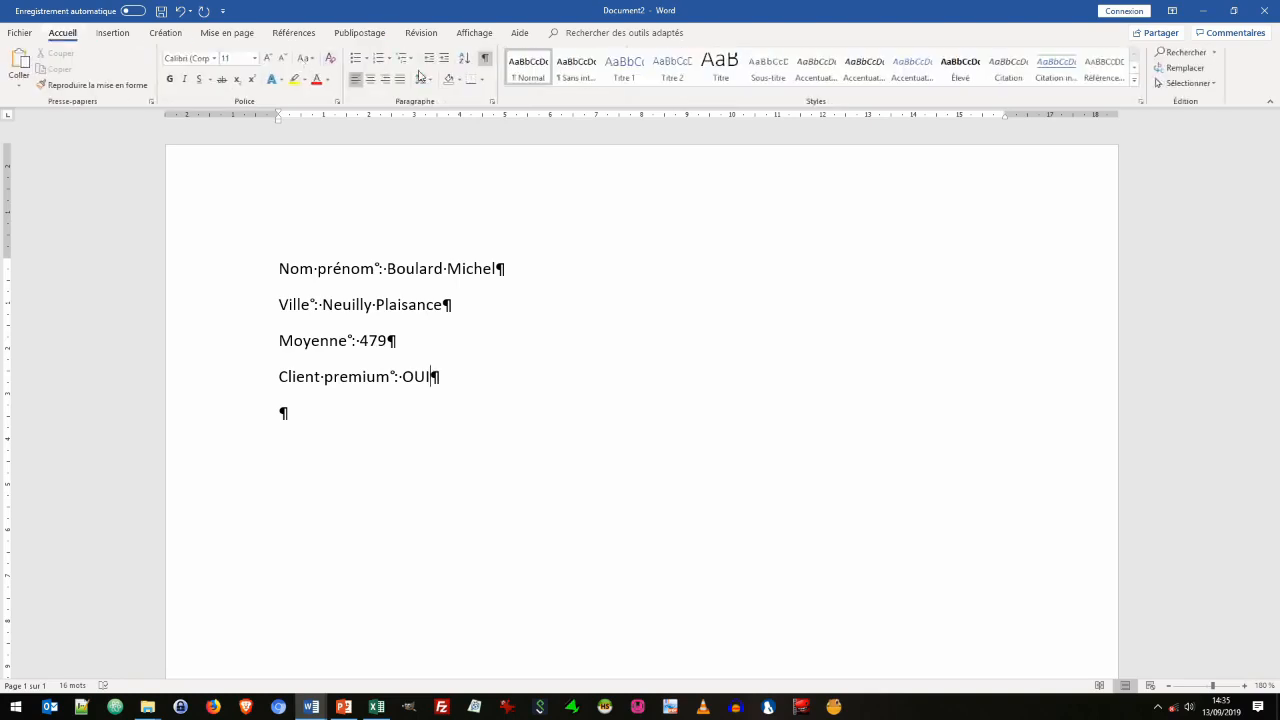
pyautogui.click(472, 84)
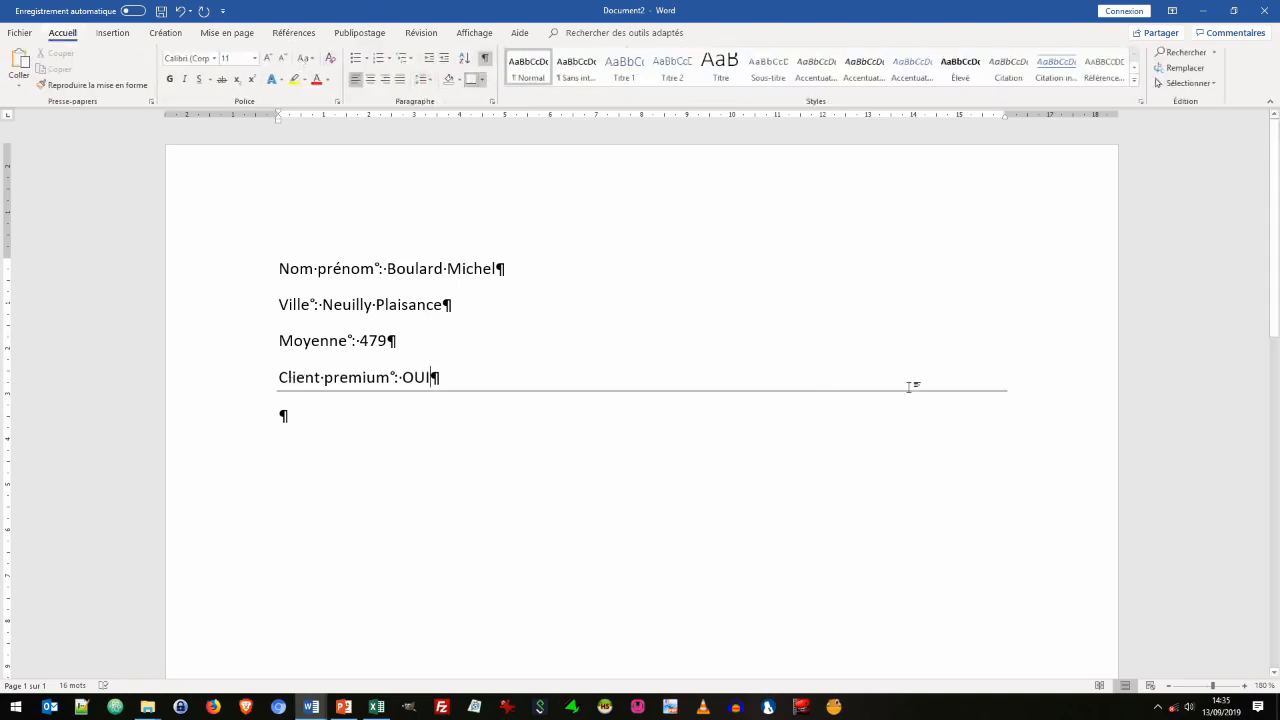
# Switch the result preview off, insert the Suivant (next record) rule in the empty paragraph below the border, and check it in the preview.
pyautogui.click(360, 33)
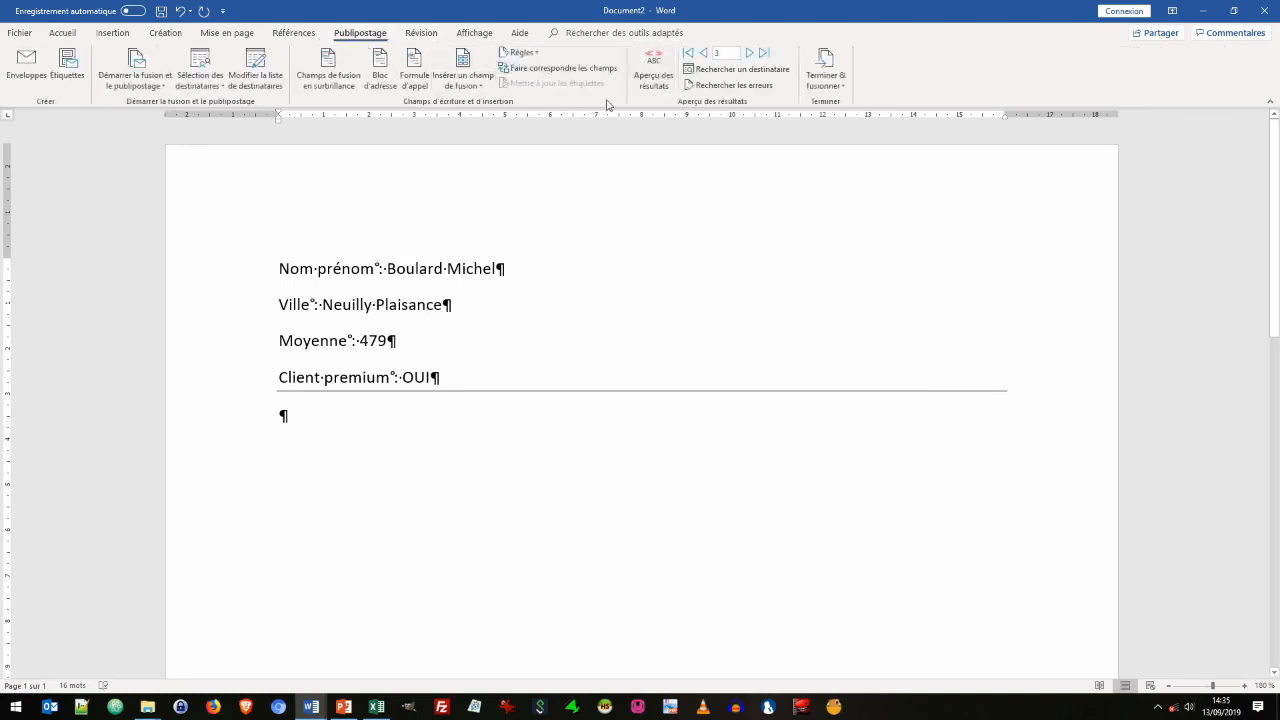
pyautogui.click(645, 72)
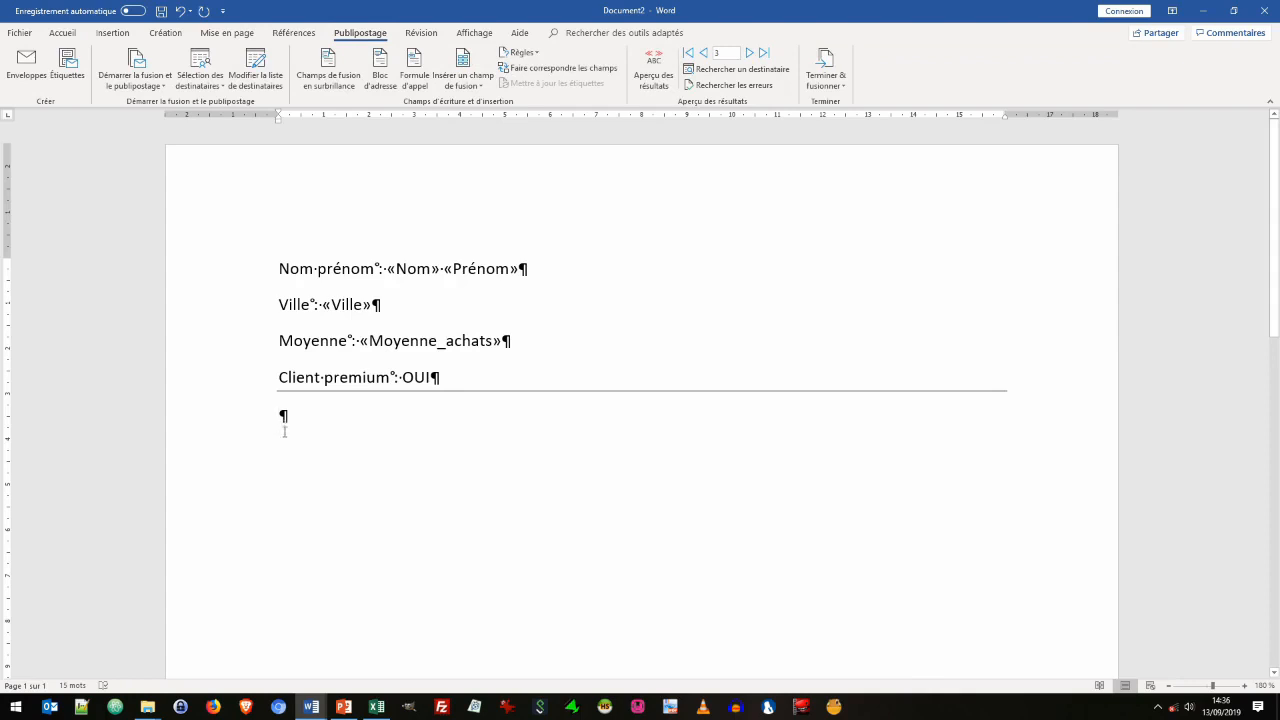
pyautogui.click(521, 52)
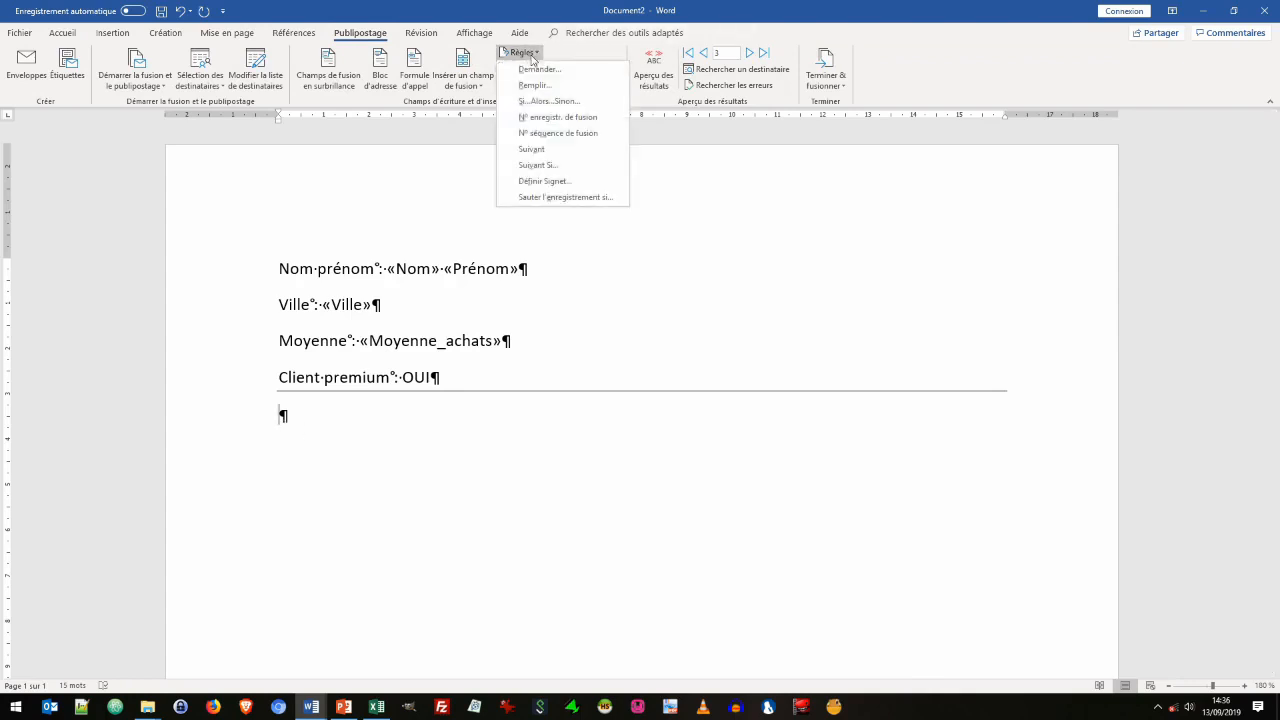
pyautogui.click(531, 149)
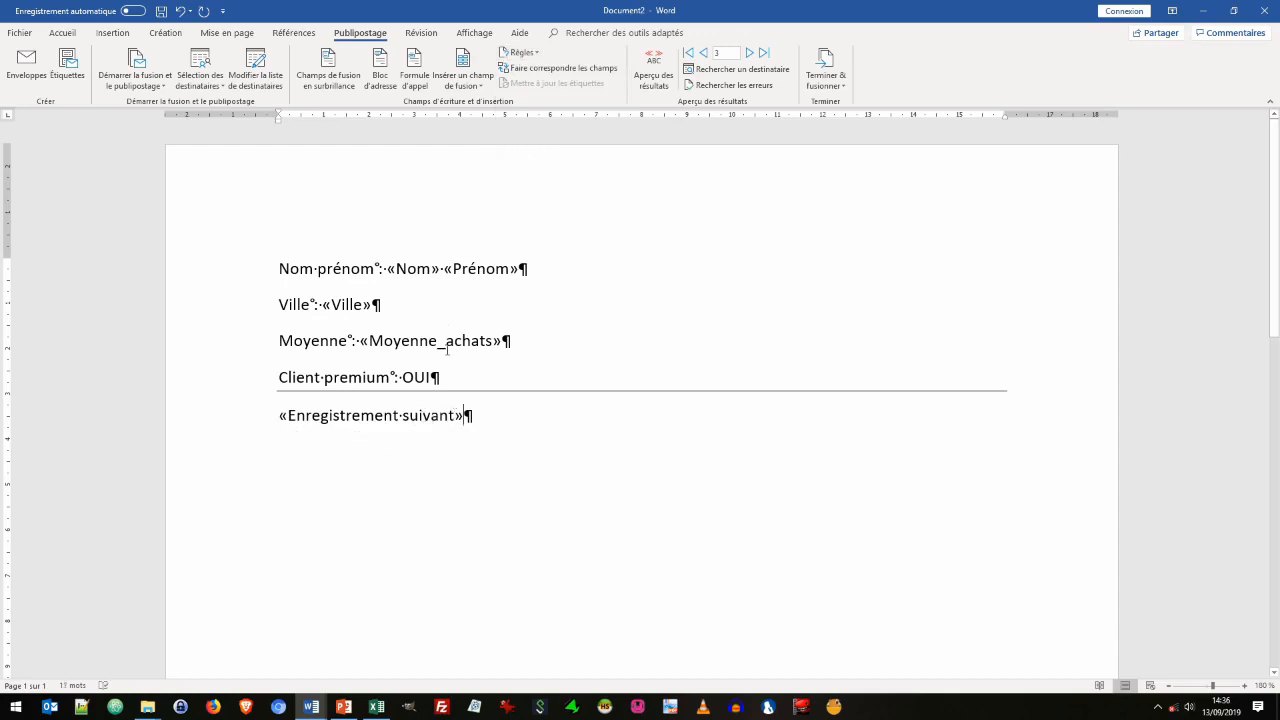
pyautogui.click(645, 88)
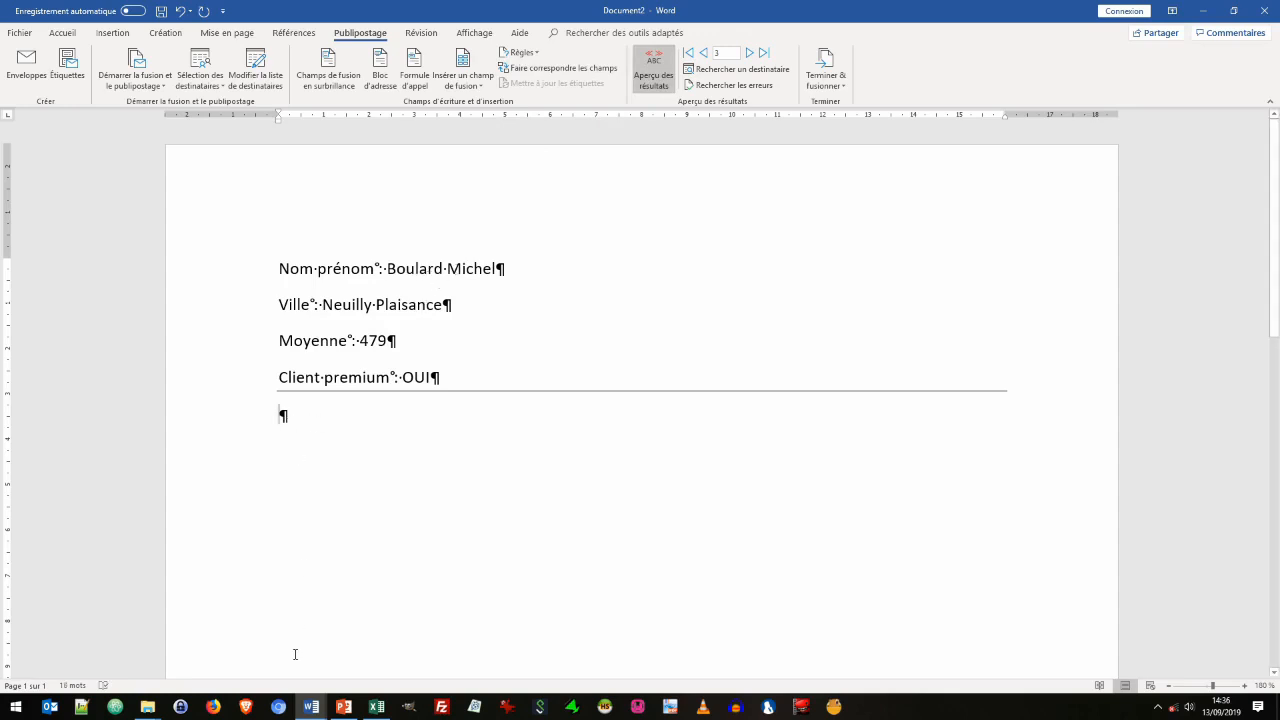
pyautogui.click(653, 76)
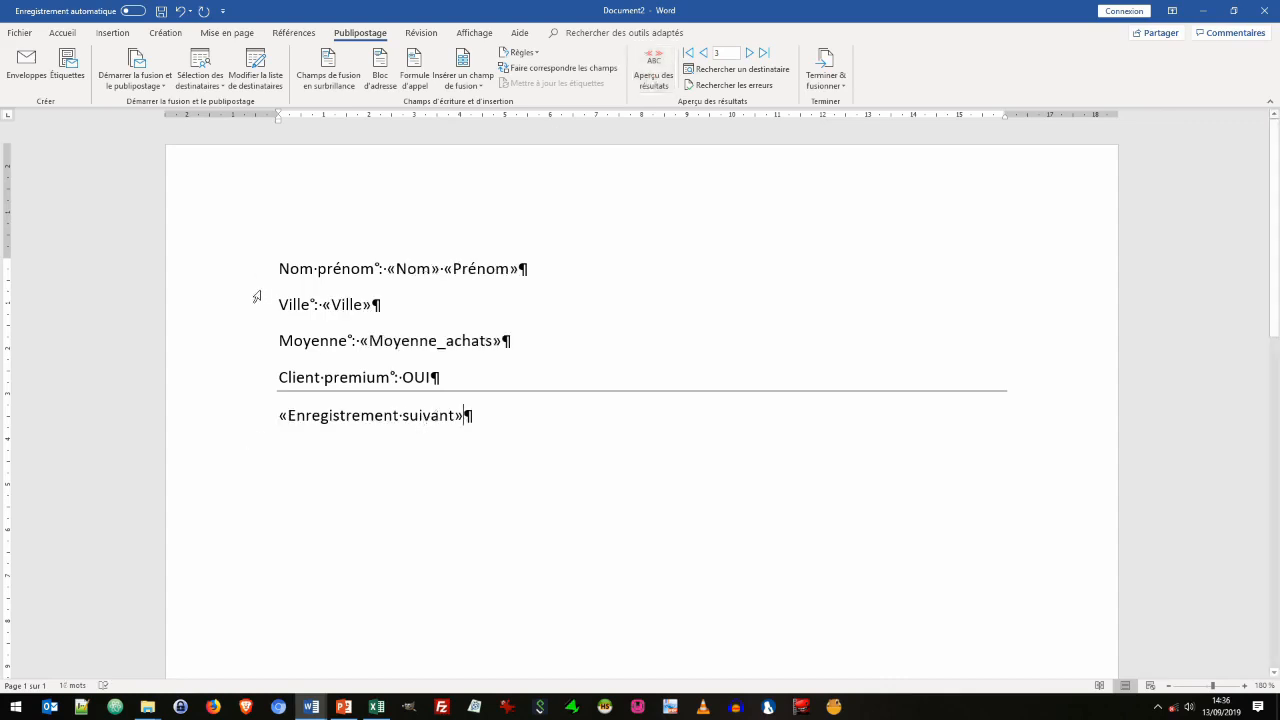
pyautogui.moveTo(259, 292); pyautogui.dragTo(263, 380)
pyautogui.click(257, 423)
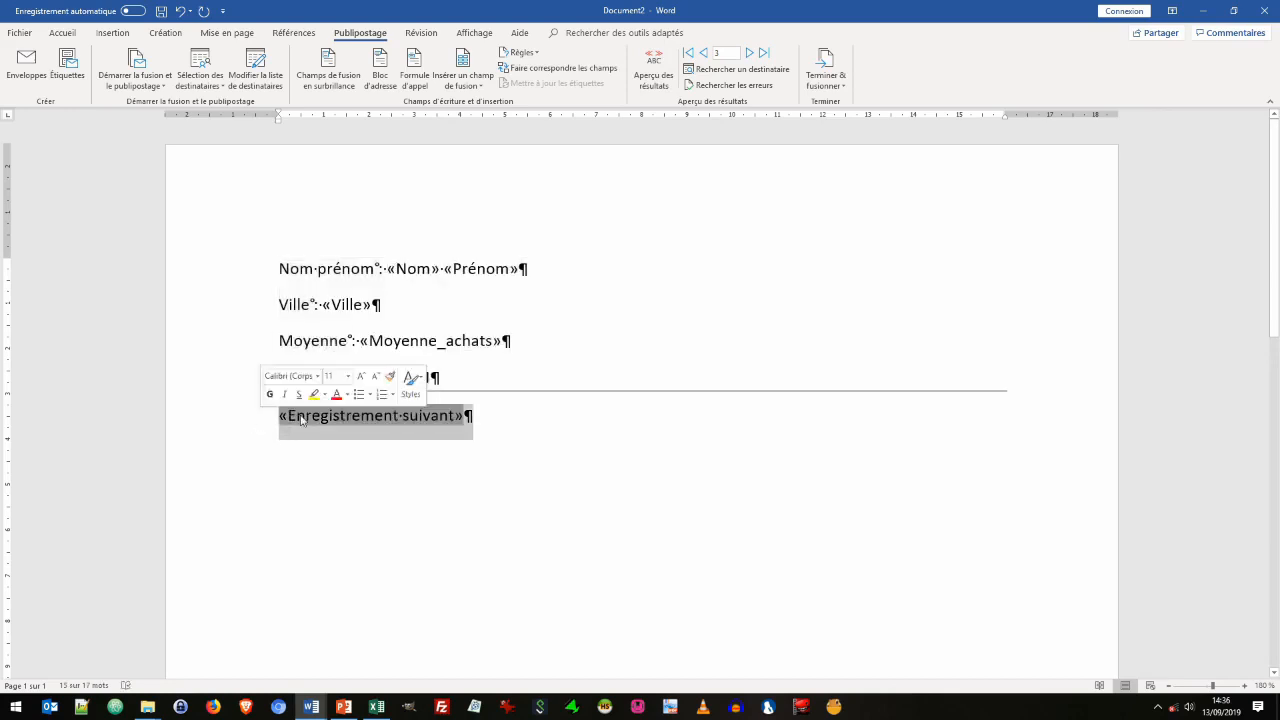
pyautogui.click(472, 416)
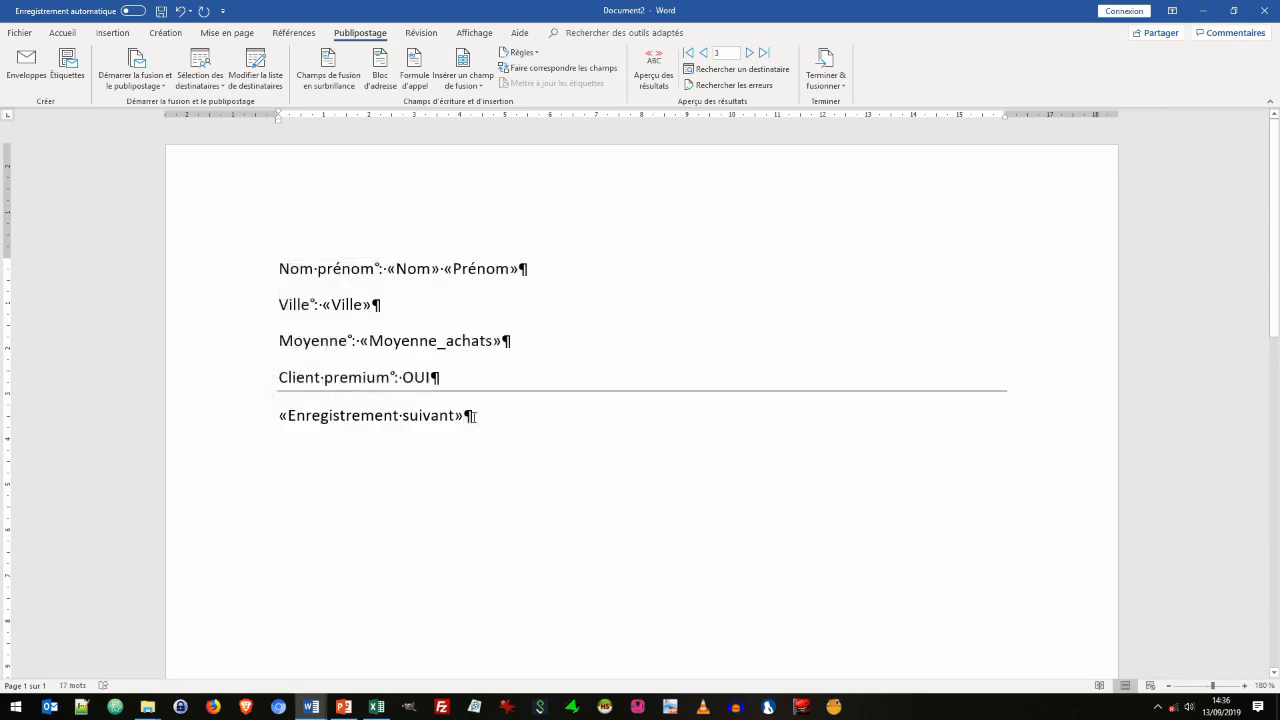
# Merge all records into a new individual document and look through the resulting directory entries.
pyautogui.click(831, 83)
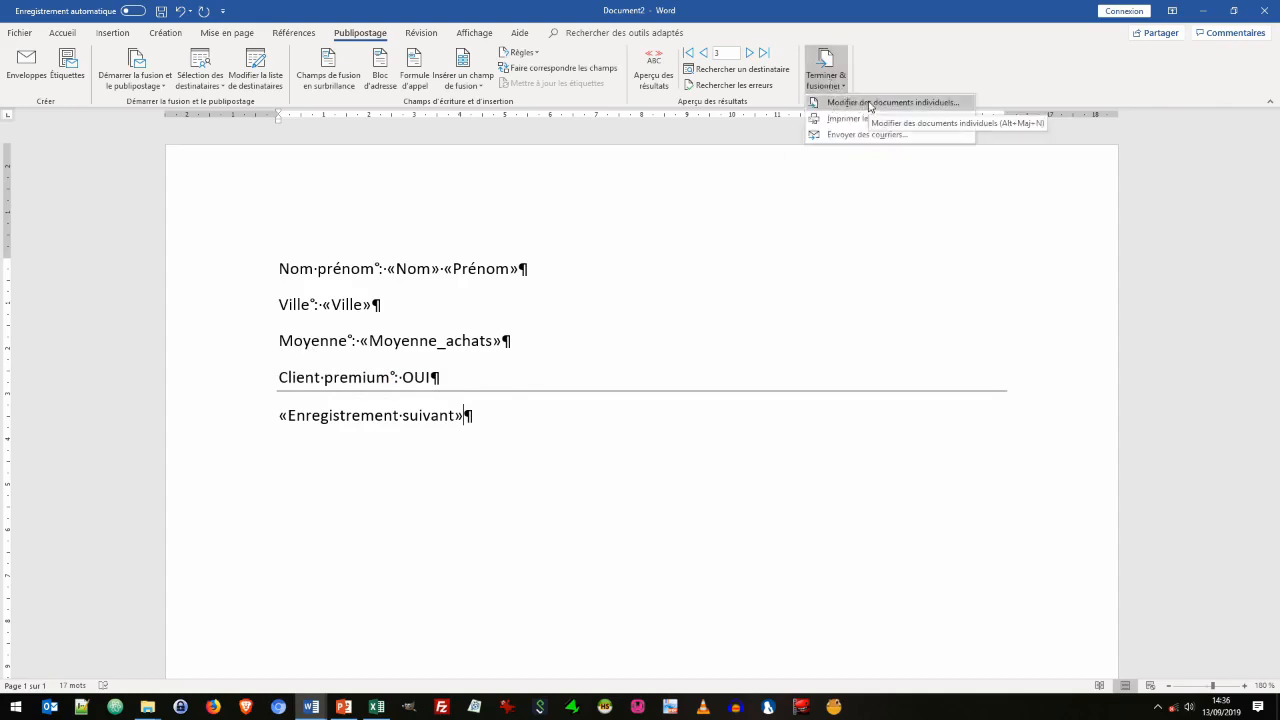
pyautogui.click(869, 103)
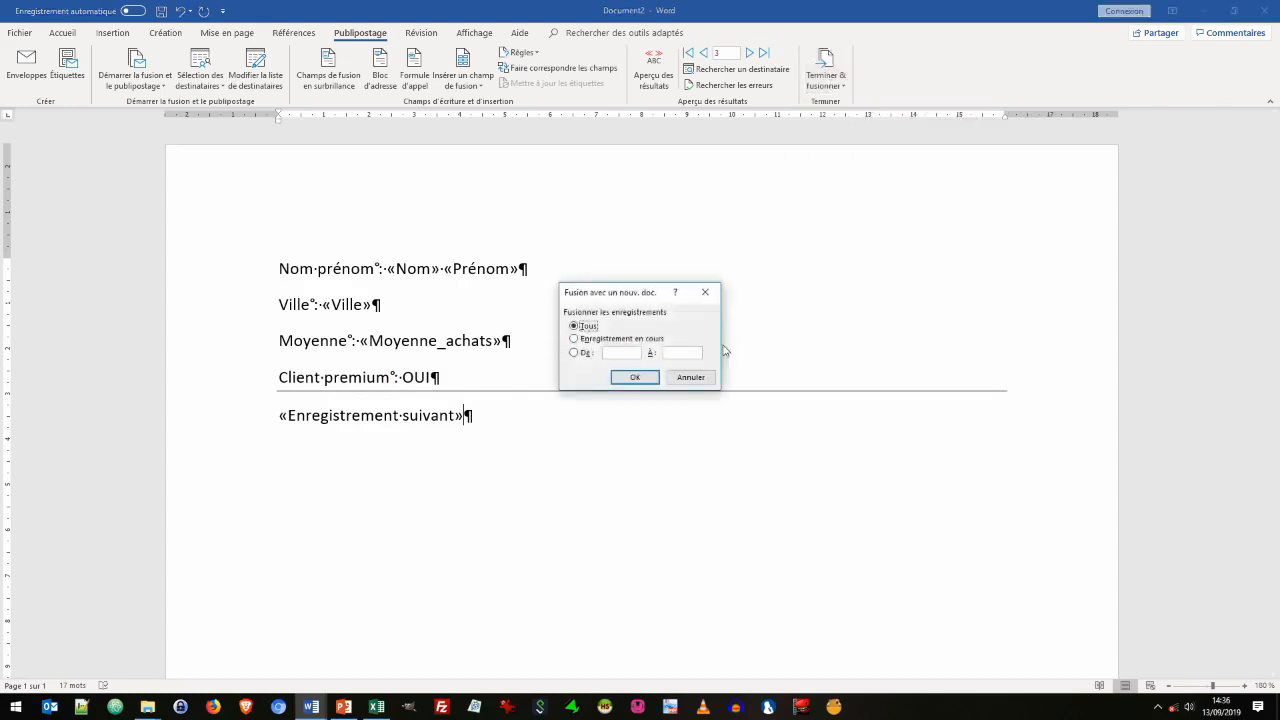
pyautogui.click(635, 377)
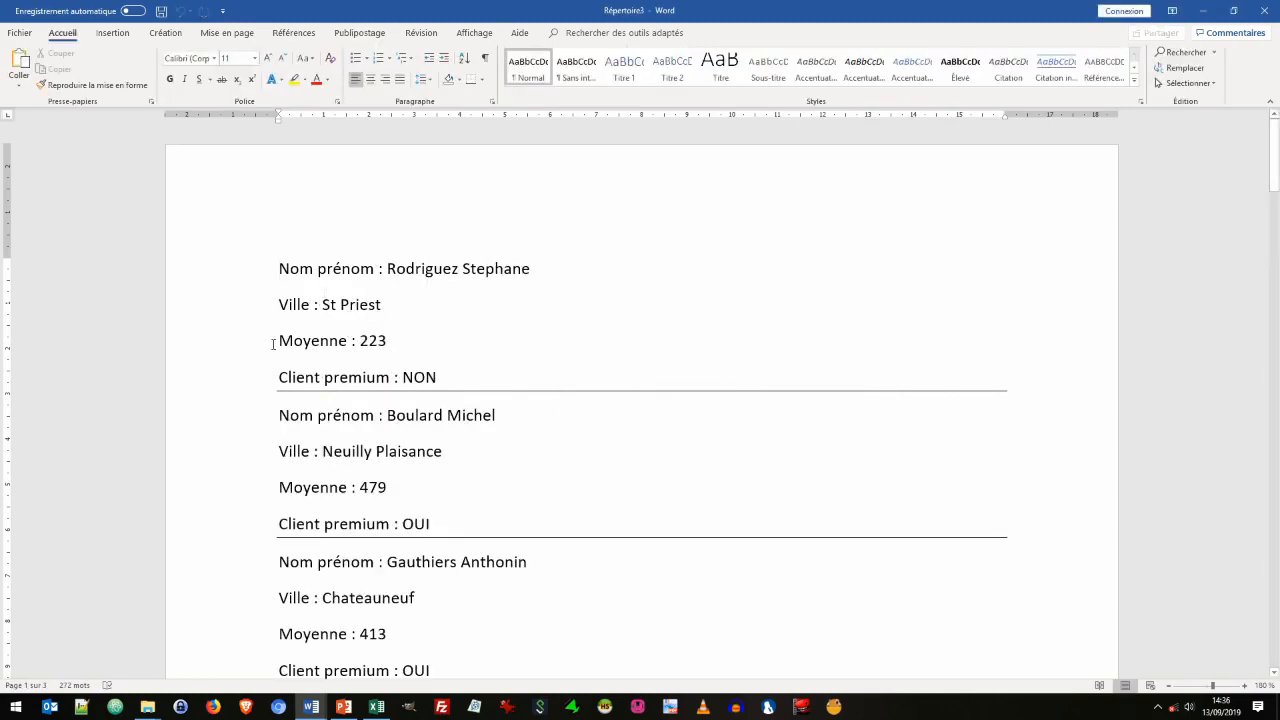
pyautogui.scroll(-2, 465, 278)
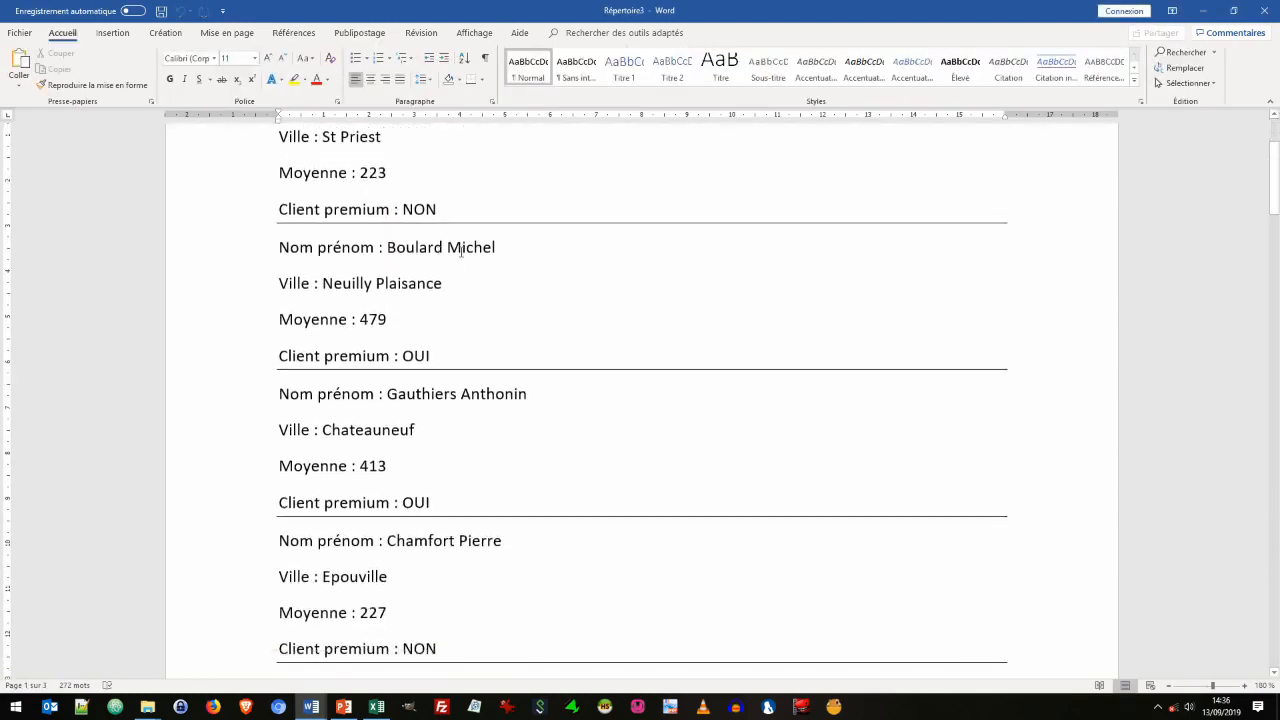
pyautogui.scroll(-1, 460, 264)
pyautogui.scroll(-8, 460, 264)
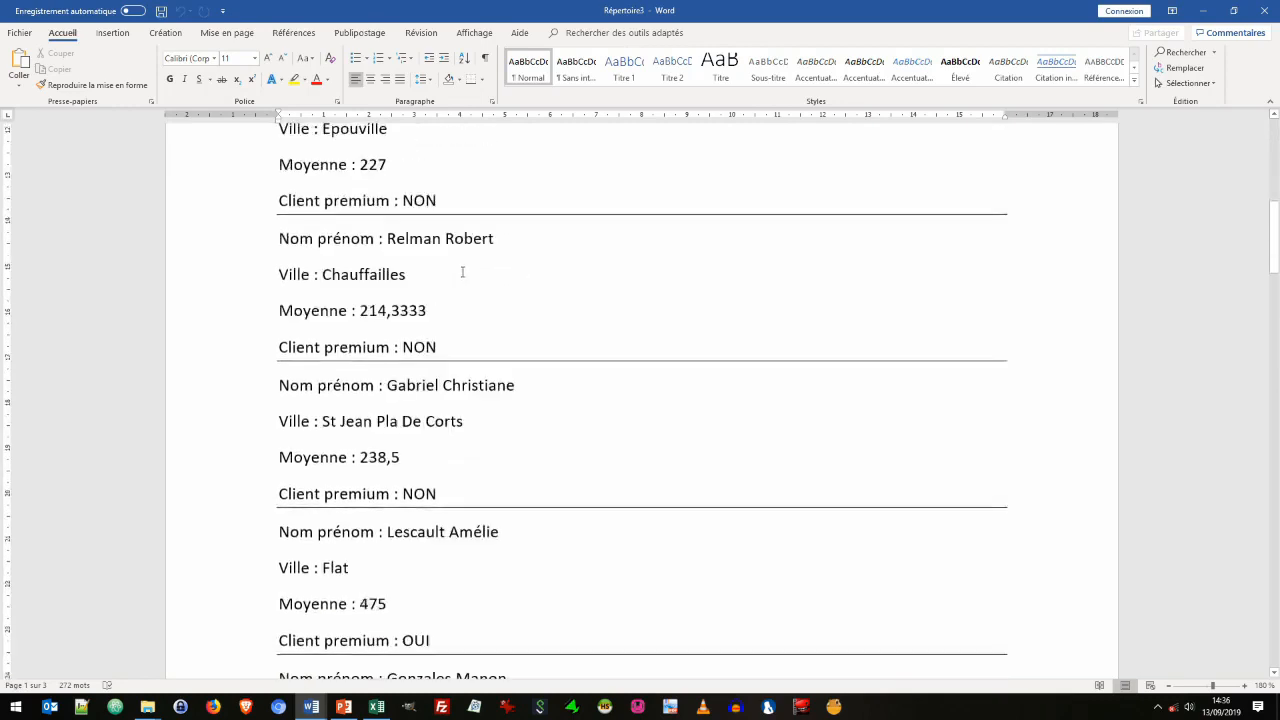
pyautogui.scroll(-11, 462, 273)
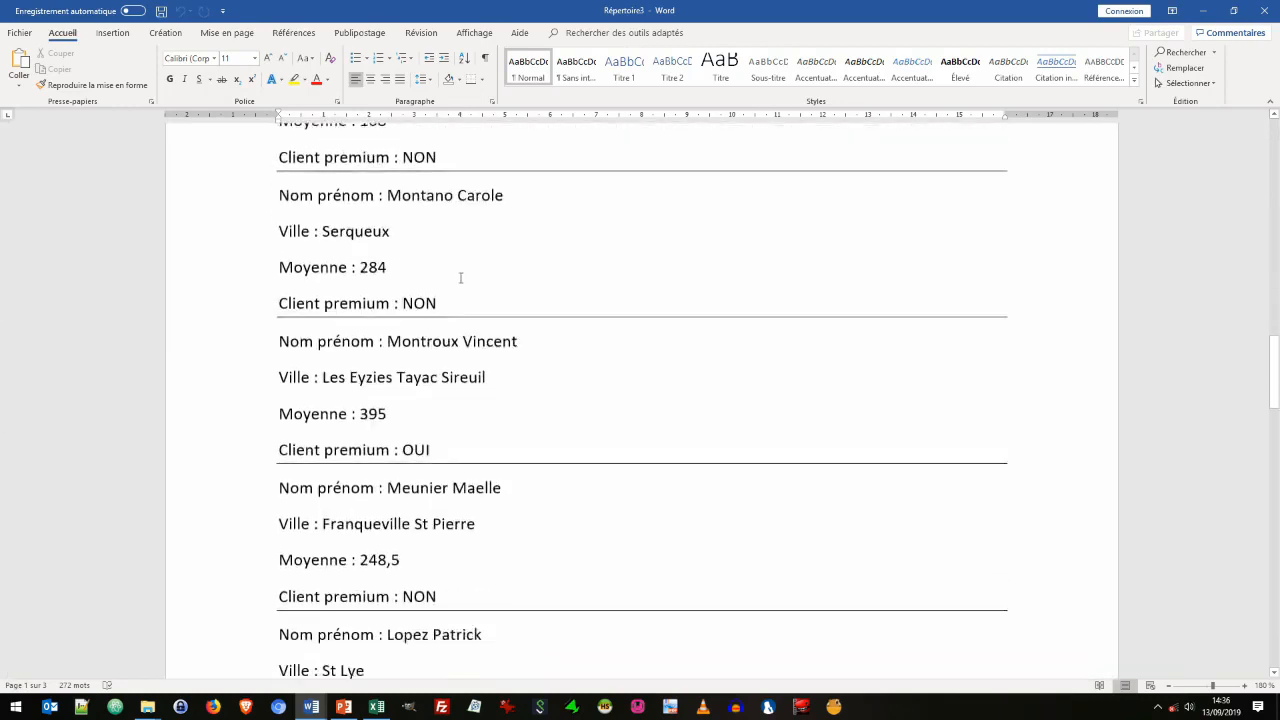